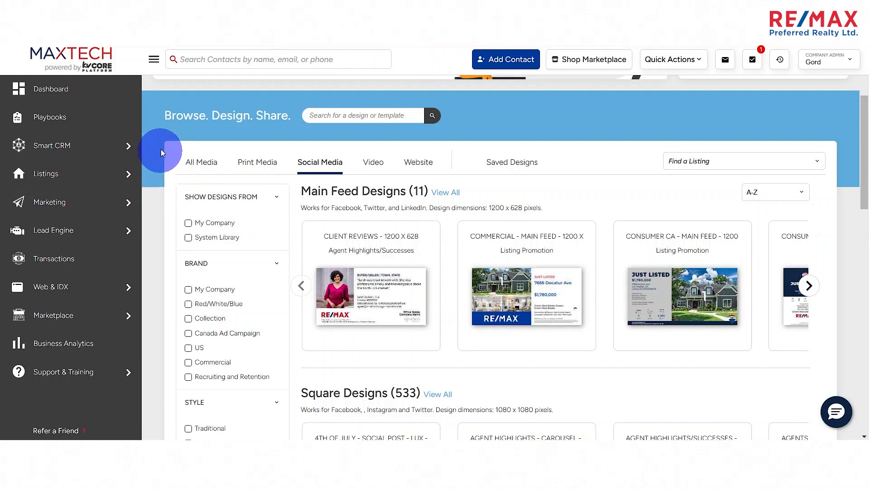
- Collapse the navigation sidebar and show the design categories for all media
mouse_move(59, 183)
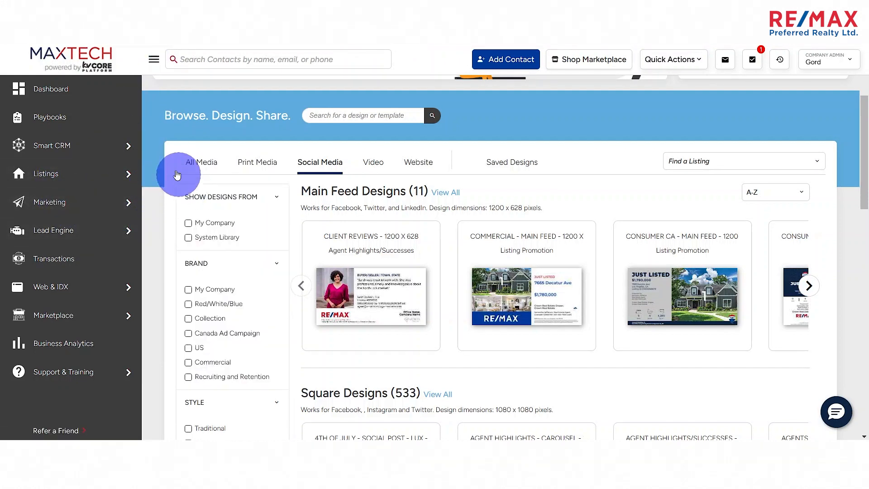
click(154, 59)
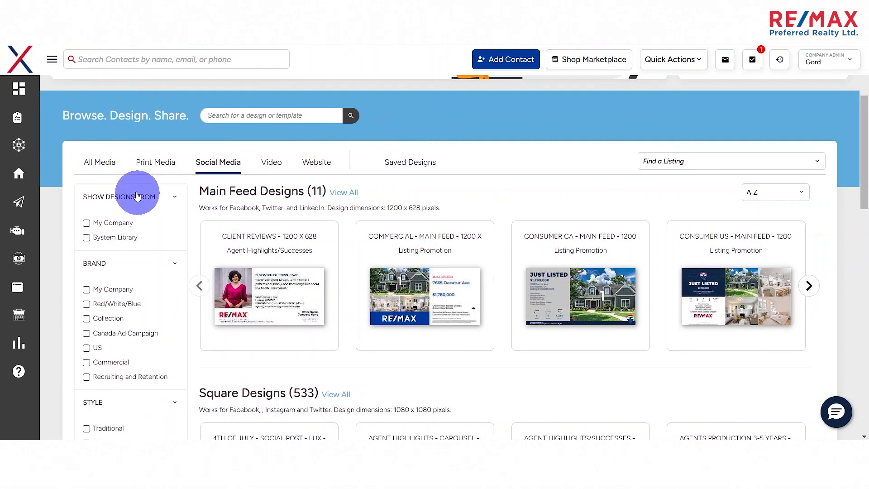
click(98, 162)
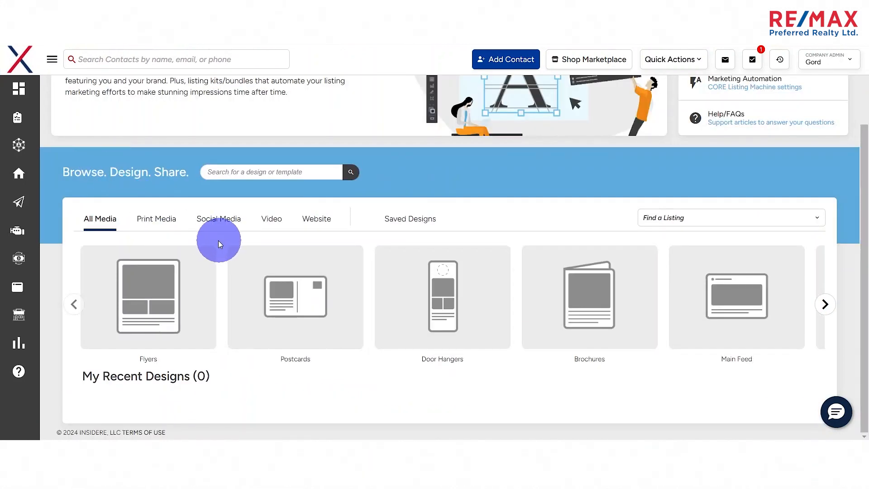
scroll(583, 245, up, 2)
scroll(580, 246, down, 2)
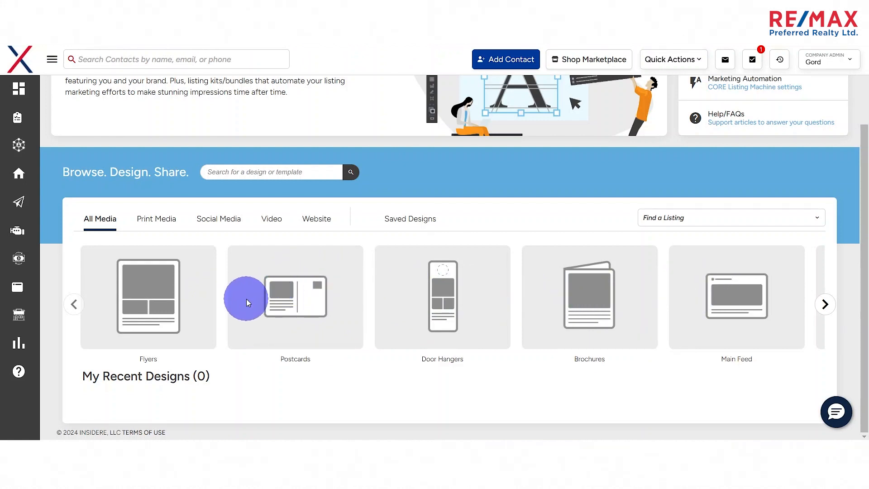
- Show the print media designs and look through the flyer, postcard, brochure and door hanger sections
click(159, 221)
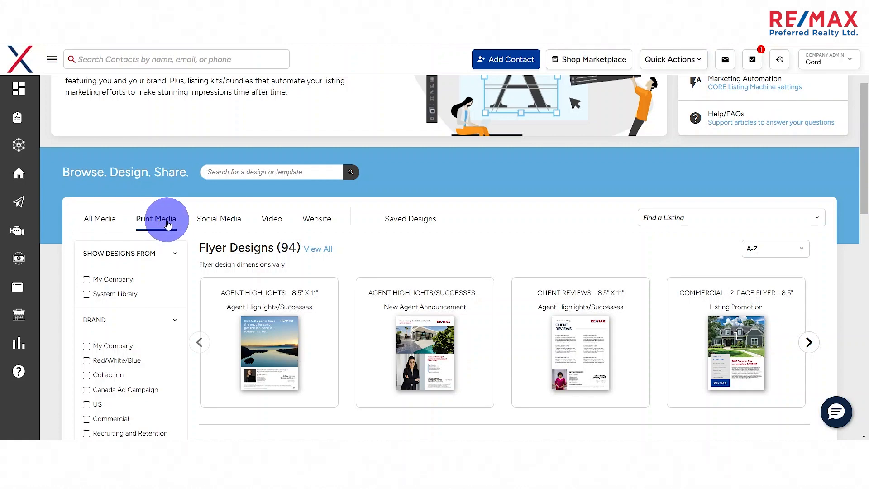
scroll(207, 246, down, 3)
scroll(244, 290, down, 1)
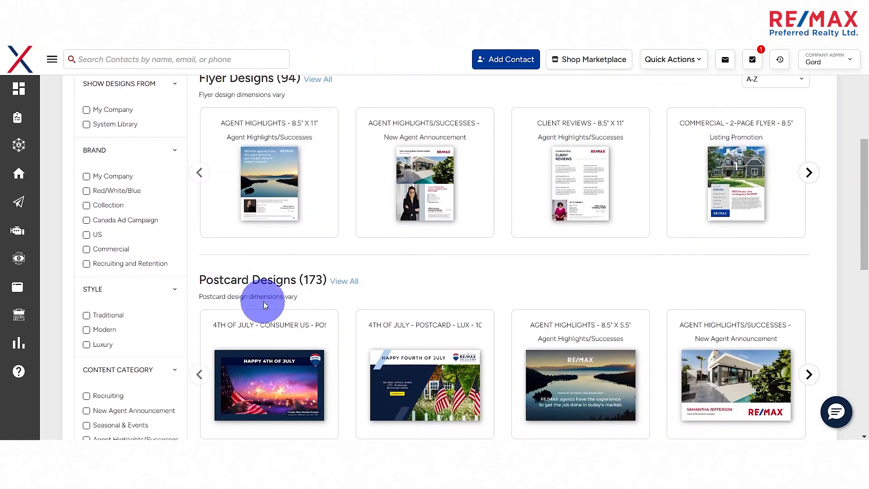
scroll(300, 263, down, 1)
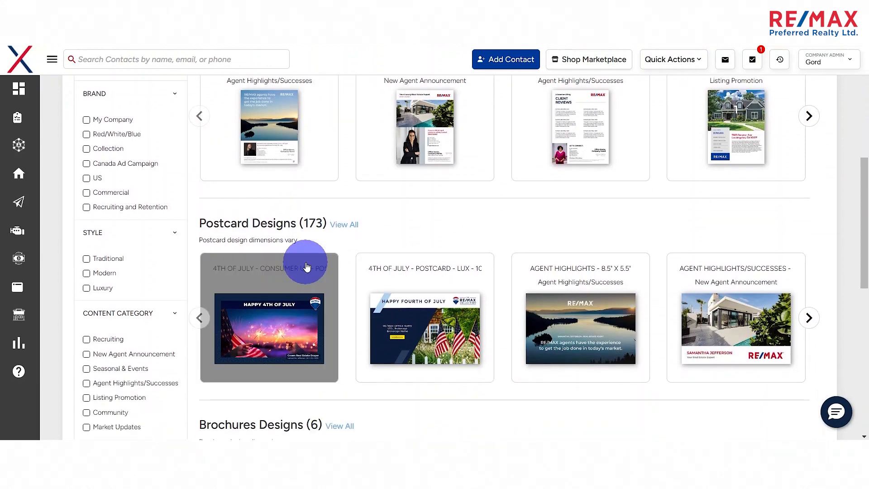
scroll(295, 186, up, 2)
scroll(303, 235, down, 2)
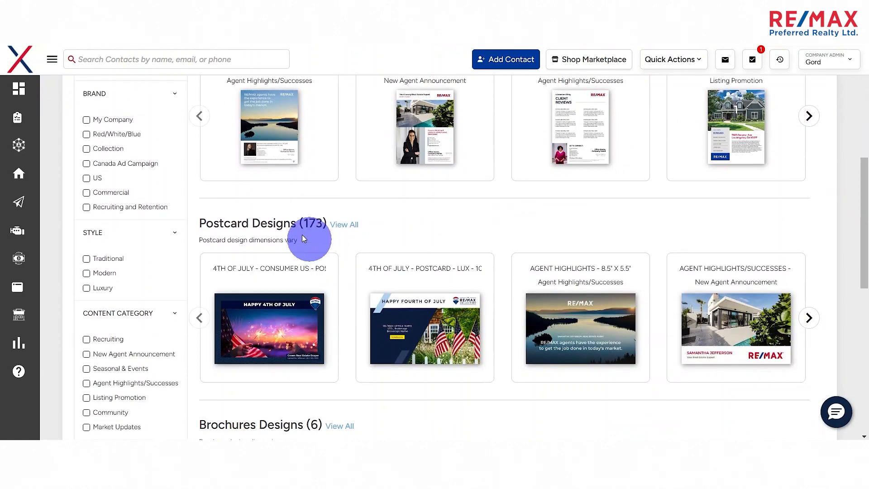
scroll(376, 258, down, 3)
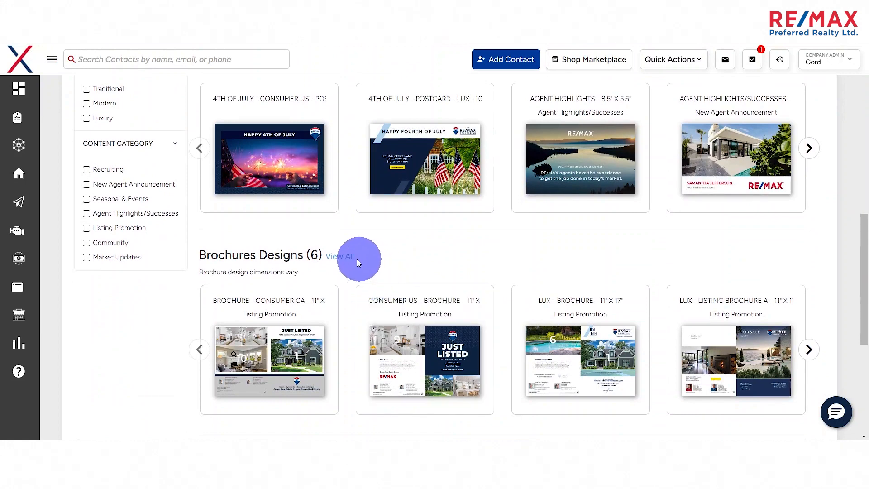
scroll(317, 267, down, 2)
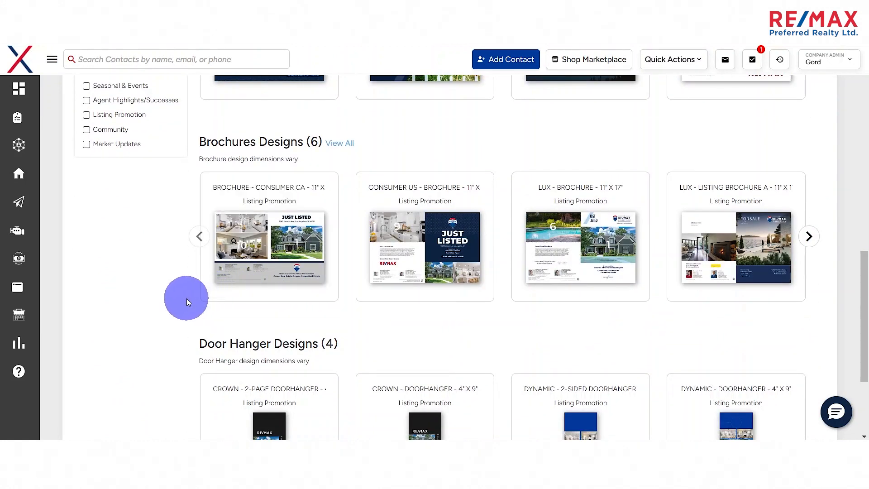
scroll(186, 245, down, 1)
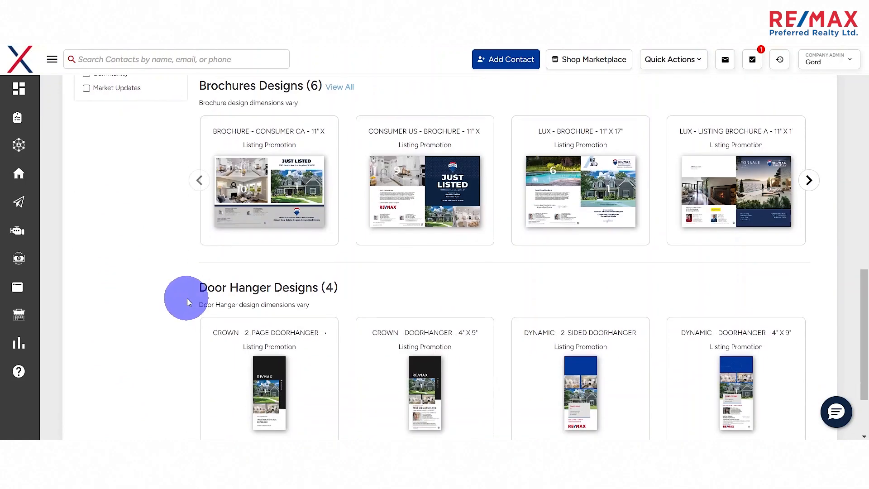
scroll(192, 271, up, 1)
scroll(198, 301, up, 2)
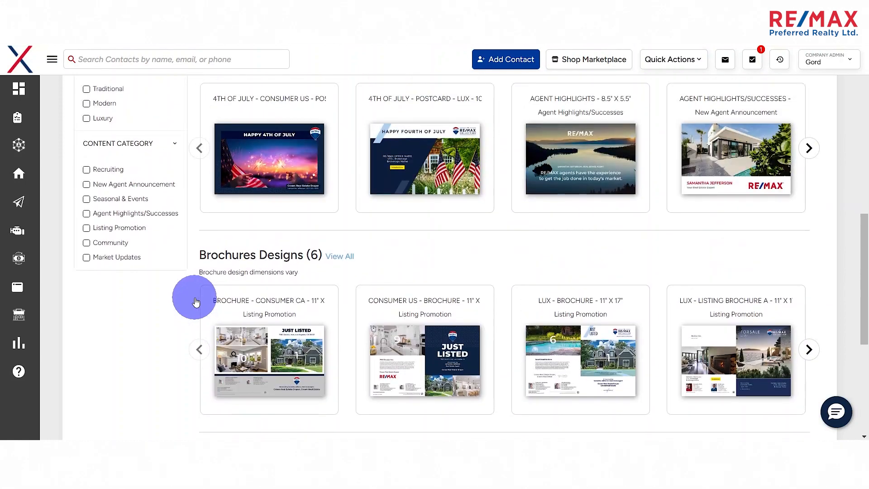
- Filter the print media designs by the Listing Promotion content category
scroll(201, 293, up, 1)
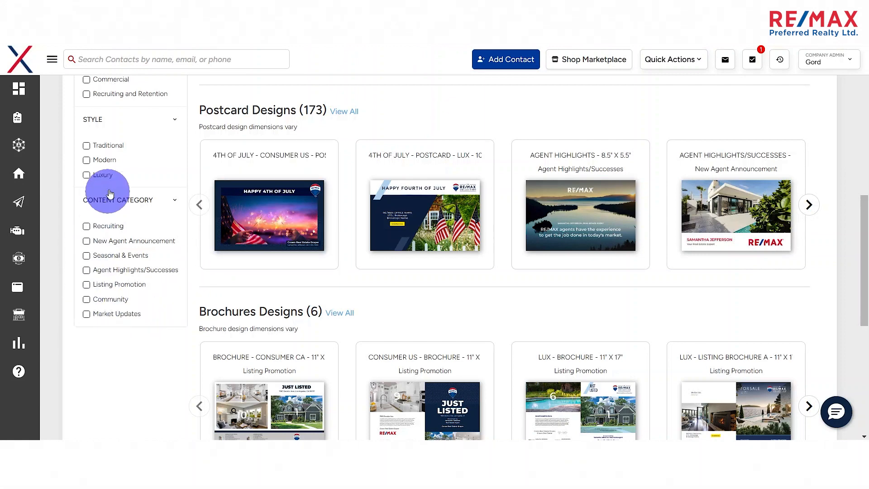
scroll(93, 290, up, 2)
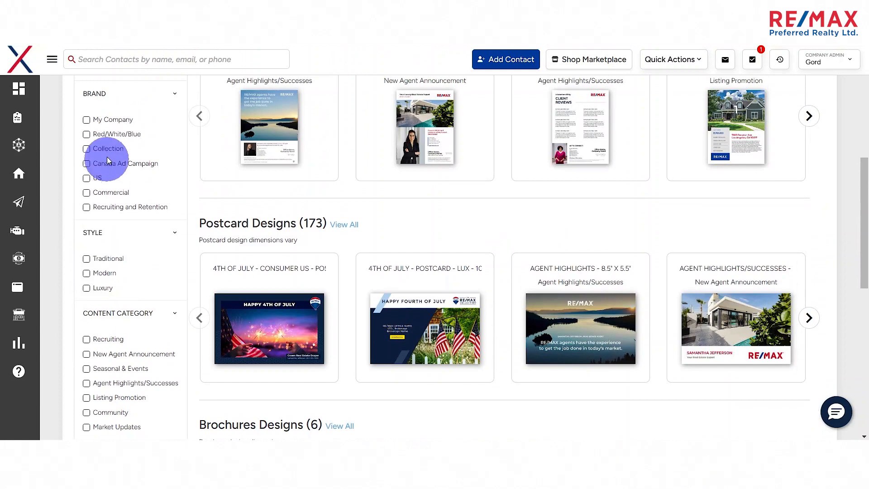
scroll(104, 226, down, 2)
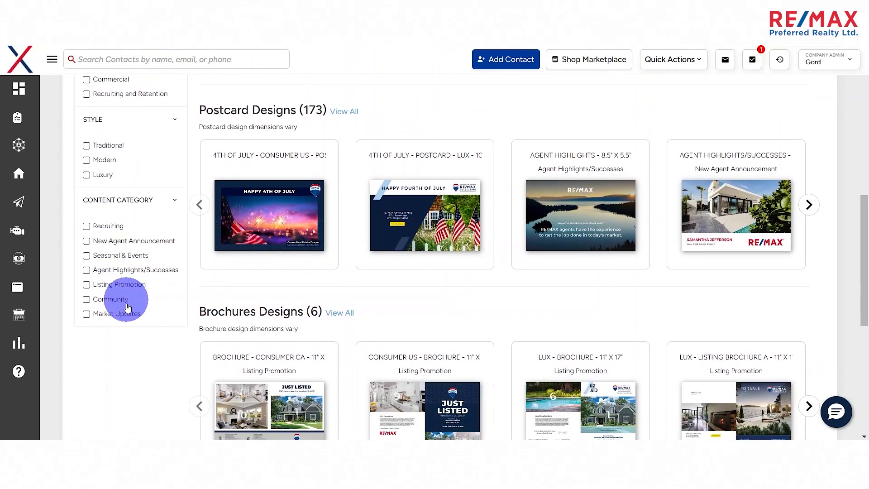
click(86, 286)
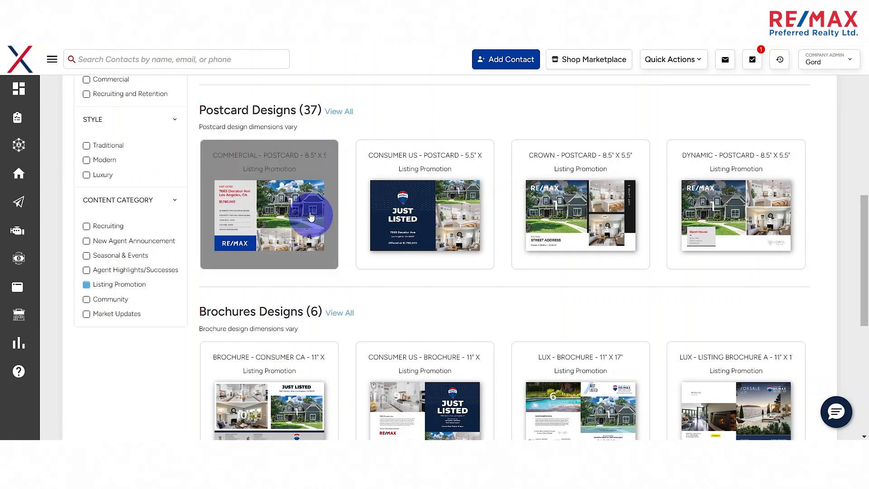
- Look over the filtered print designs and show the complete list of listing promotion flyers
scroll(302, 241, down, 3)
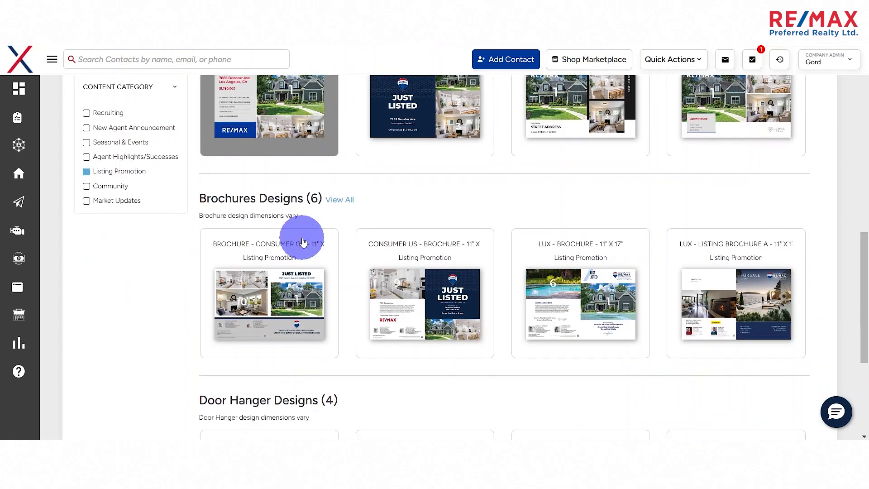
scroll(303, 241, down, 3)
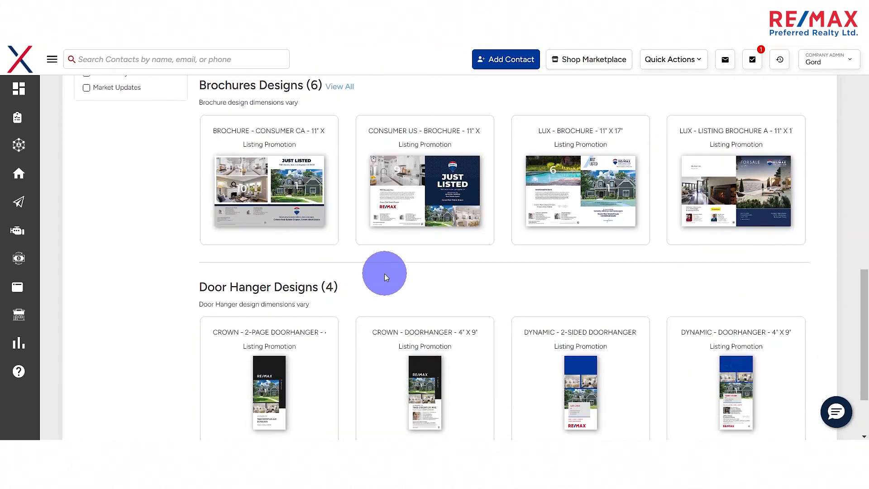
scroll(386, 274, up, 2)
scroll(362, 253, up, 2)
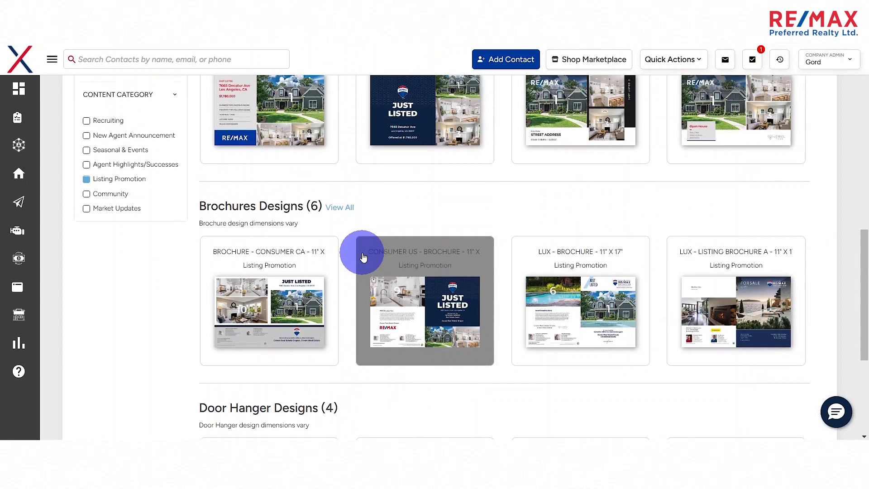
scroll(363, 257, up, 1)
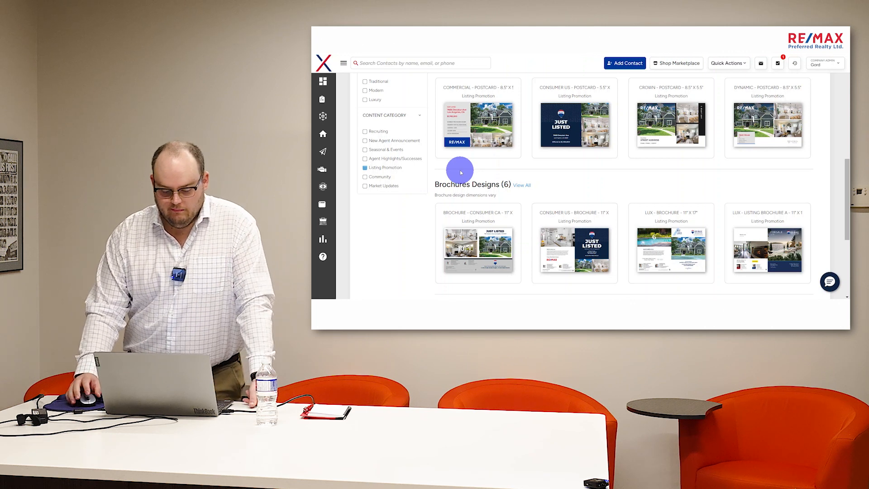
scroll(593, 168, up, 5)
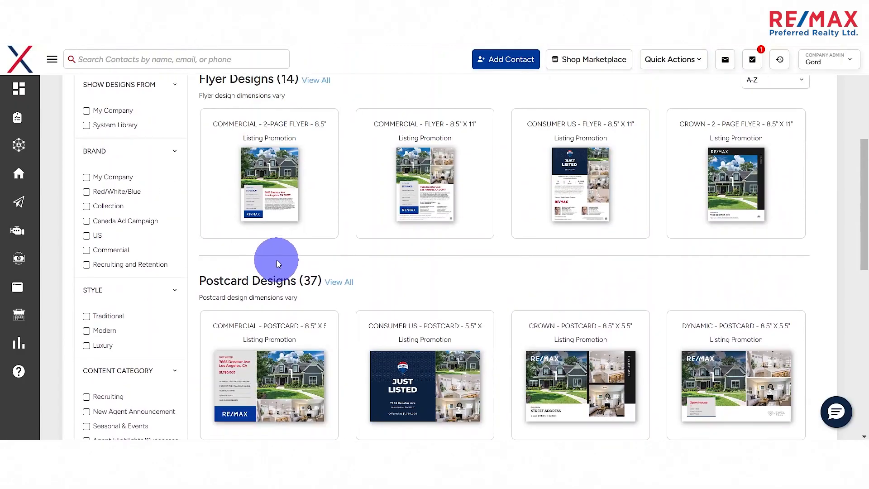
scroll(276, 260, up, 3)
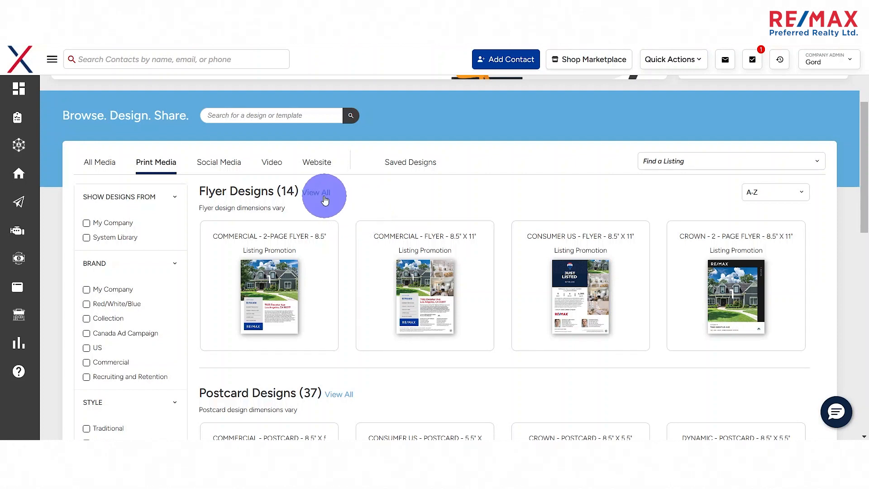
click(316, 192)
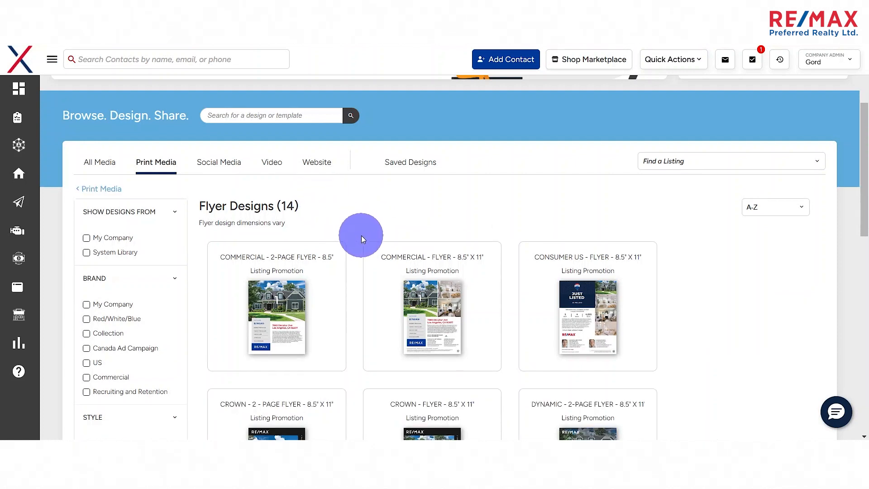
- Open the Flyer - Consumer CA - 8.5" x 11" template for editing
scroll(364, 237, down, 3)
scroll(357, 256, down, 2)
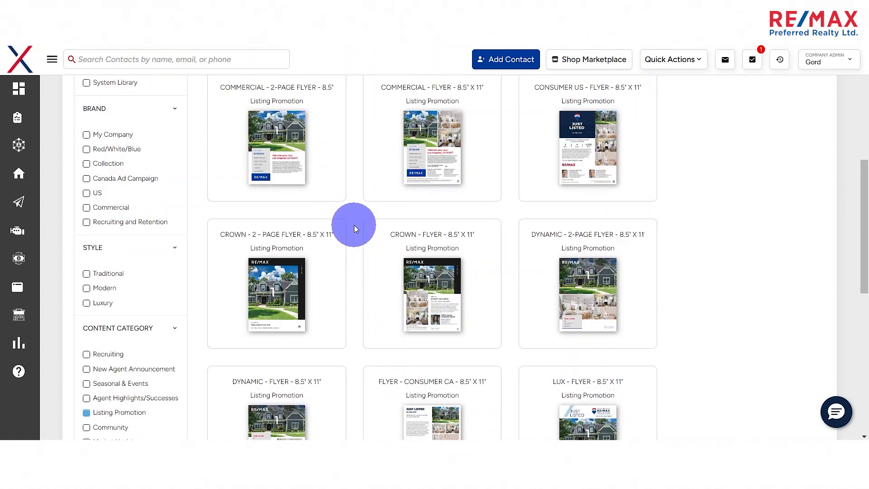
scroll(362, 226, down, 2)
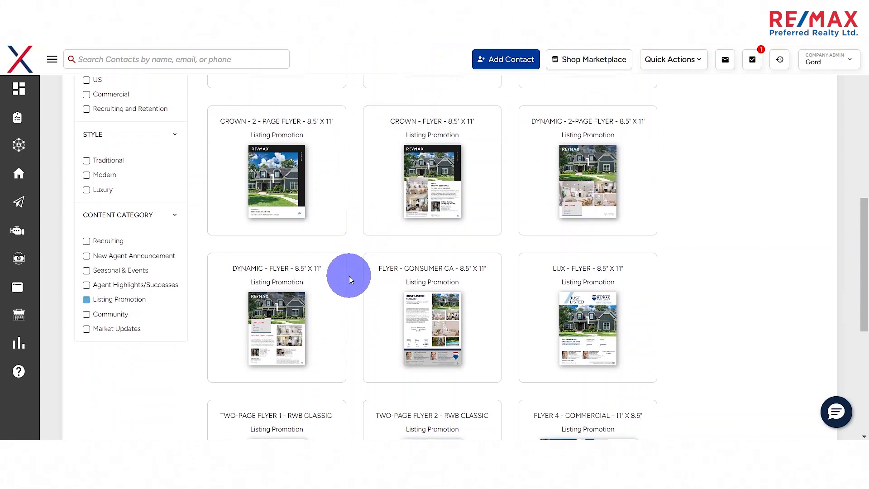
scroll(355, 283, down, 3)
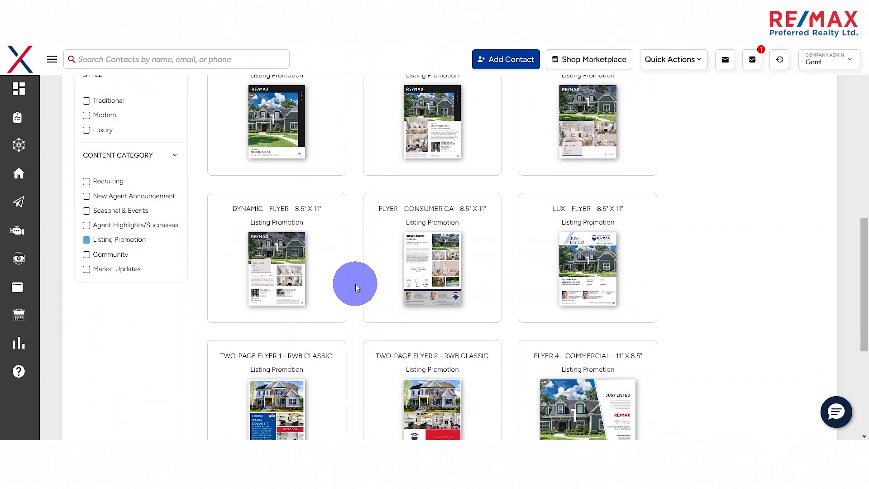
scroll(355, 284, down, 2)
scroll(355, 285, up, 4)
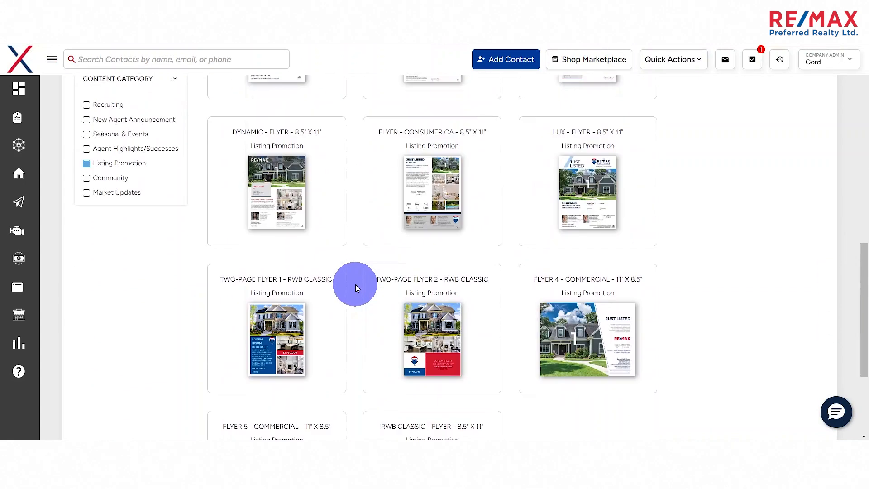
click(419, 262)
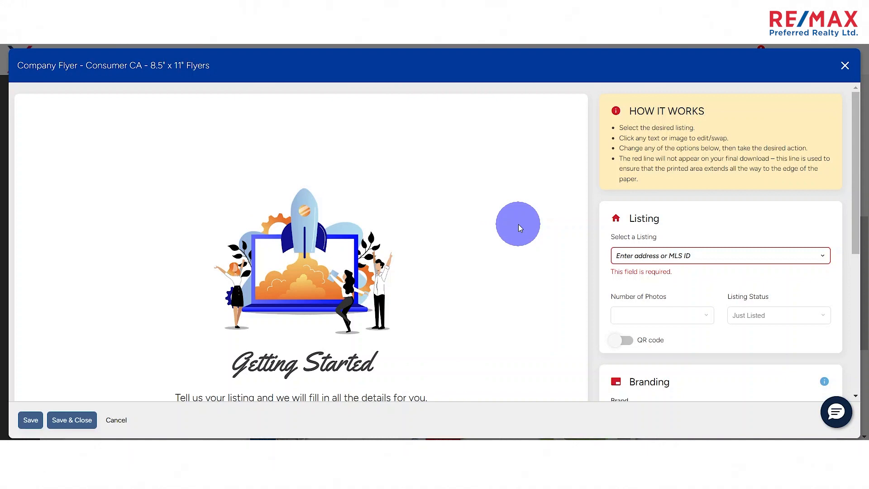
- Review the flyer's listing and branding options and select the first Mayfair listing for the flyer
scroll(521, 225, down, 1)
scroll(603, 226, down, 2)
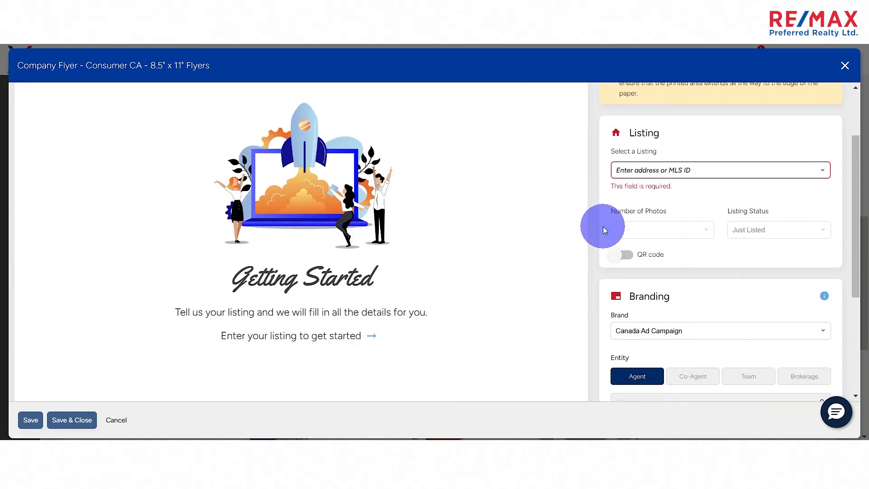
scroll(602, 230, up, 1)
scroll(602, 229, up, 2)
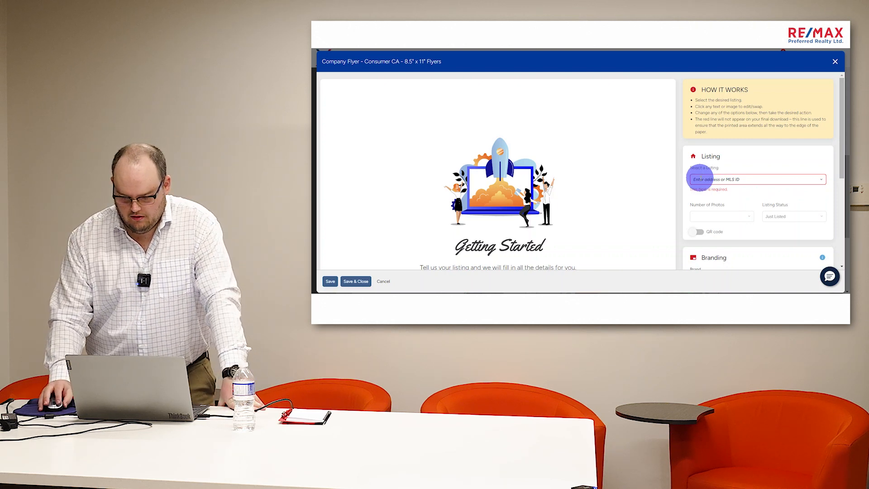
click(700, 179)
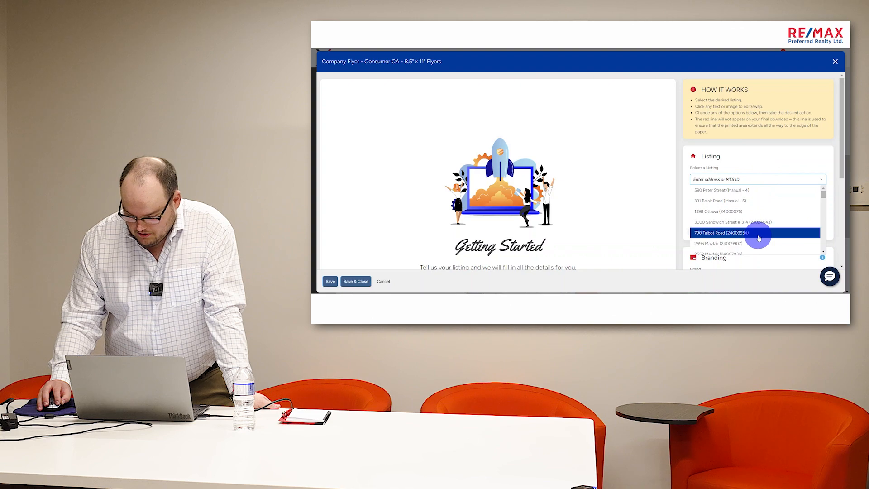
click(734, 244)
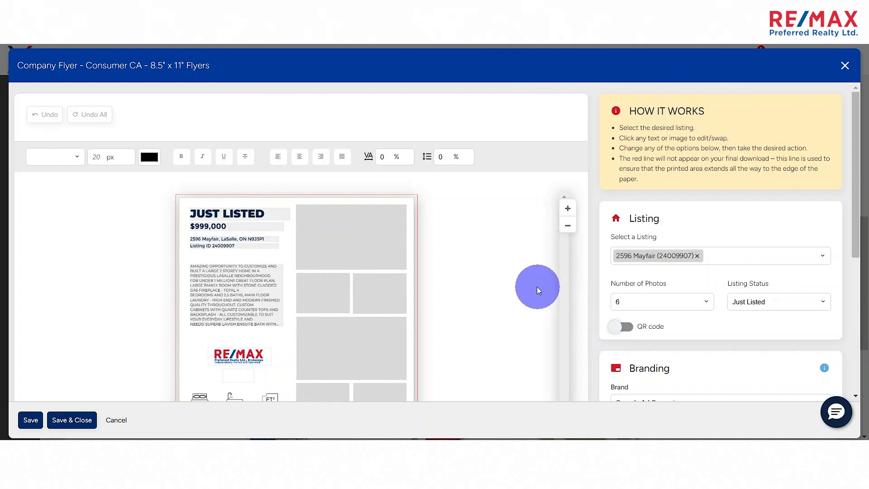
- Check the MLS photos available for the flyer's large upper photo placeholder
scroll(529, 286, down, 3)
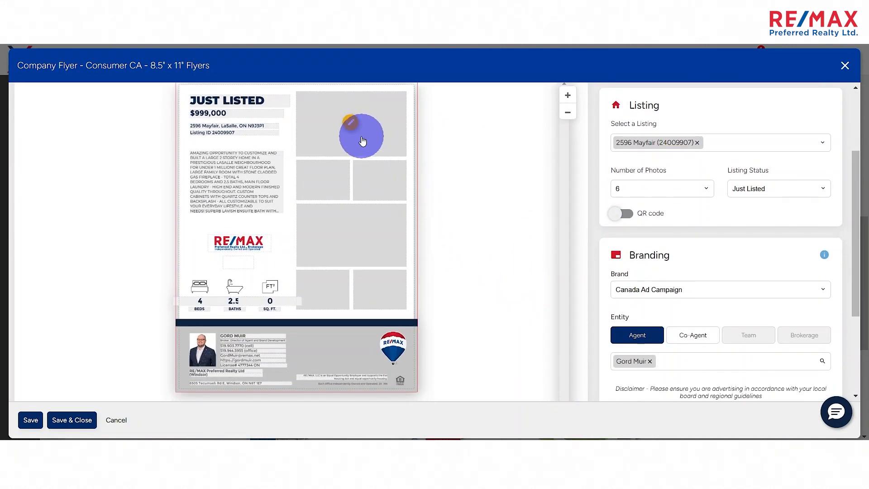
click(351, 123)
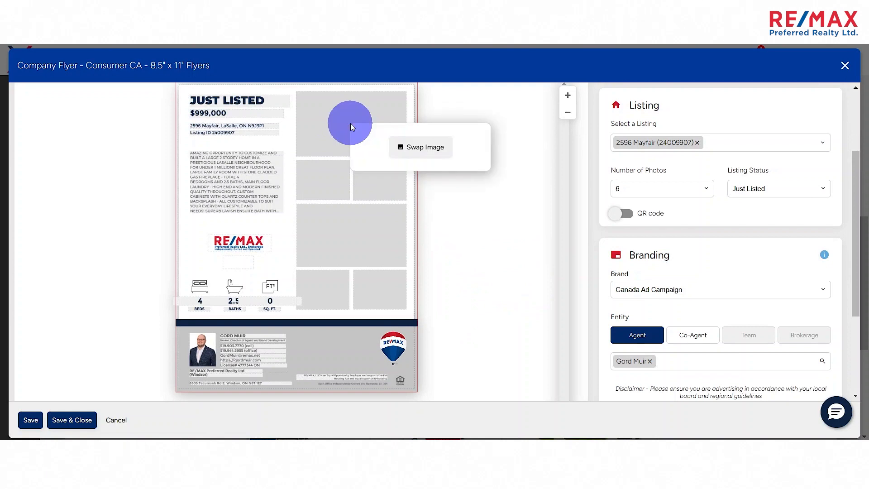
click(403, 146)
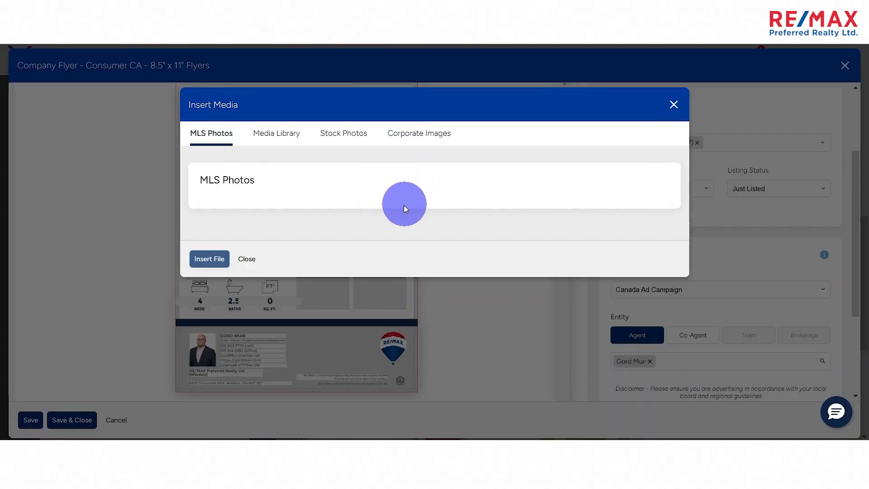
click(247, 260)
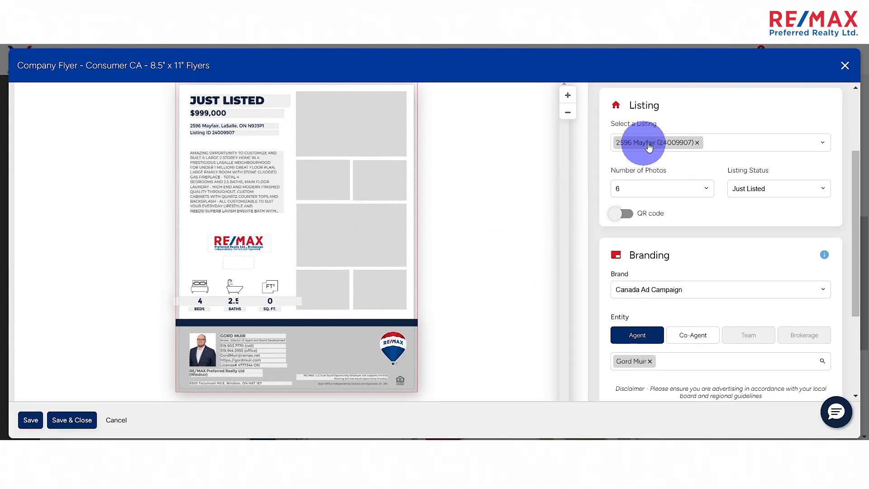
- Replace the flyer's Mayfair listing with the Sandwich Street listing
click(696, 143)
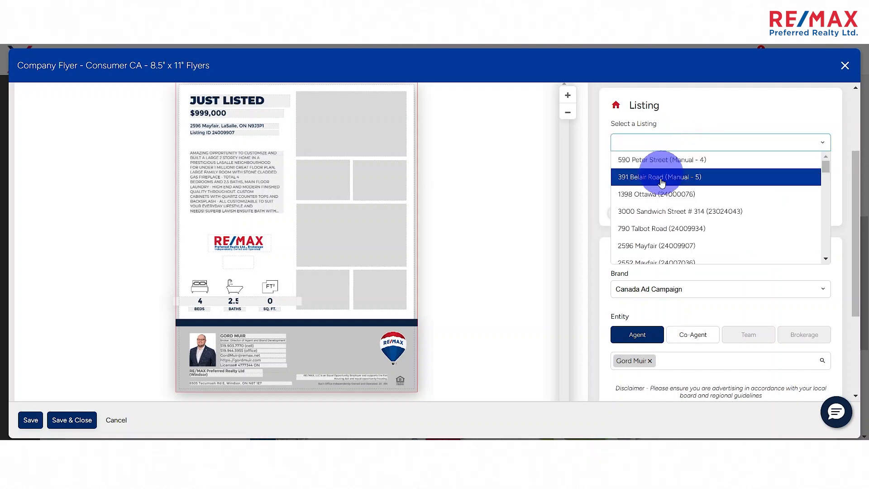
click(662, 208)
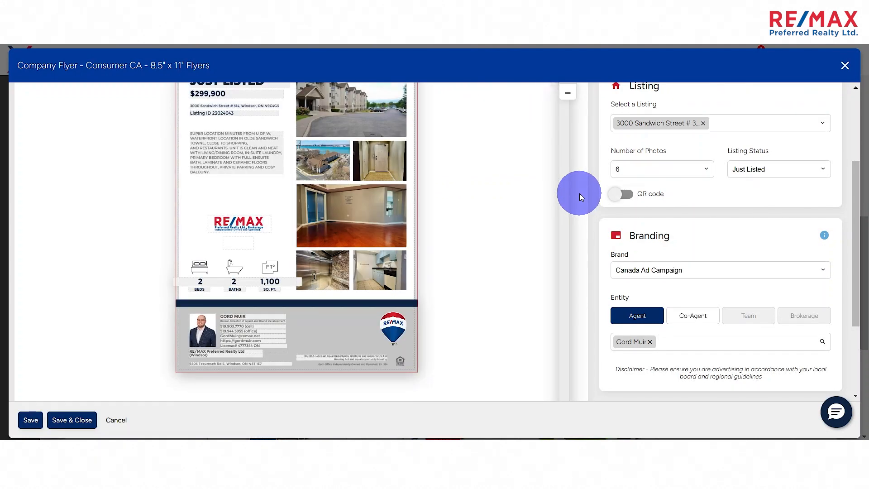
scroll(525, 224, up, 2)
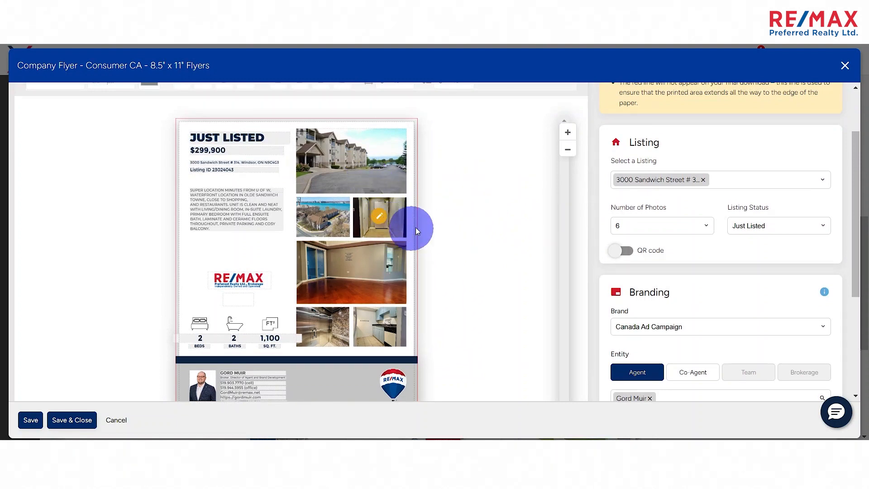
- Examine the flyer's price, description, property features and photos both close up and as a whole
scroll(475, 236, down, 1)
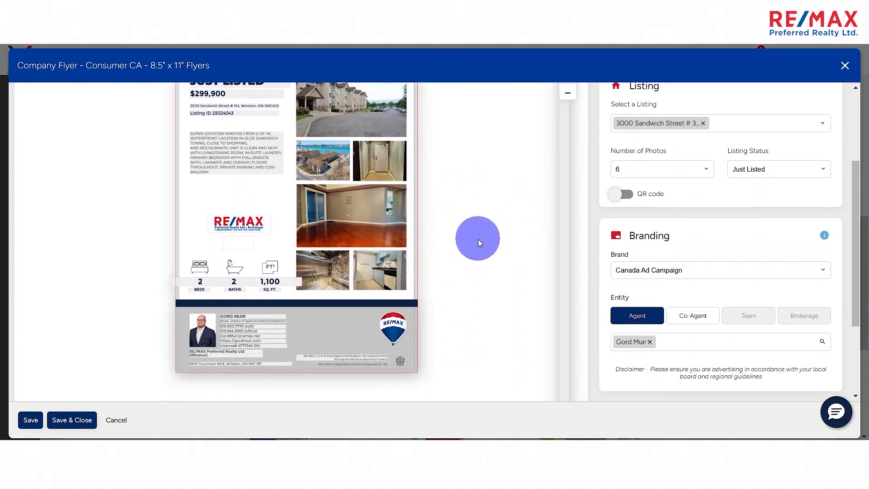
scroll(479, 238, up, 1)
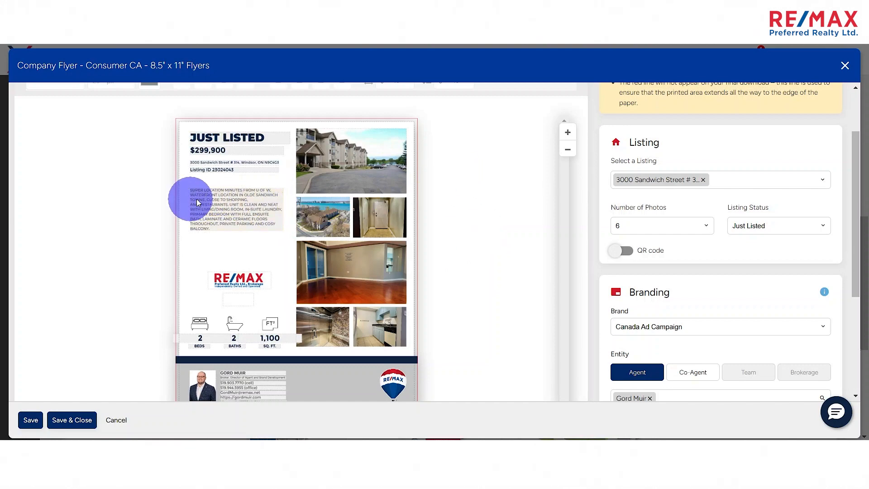
scroll(231, 199, up, 3)
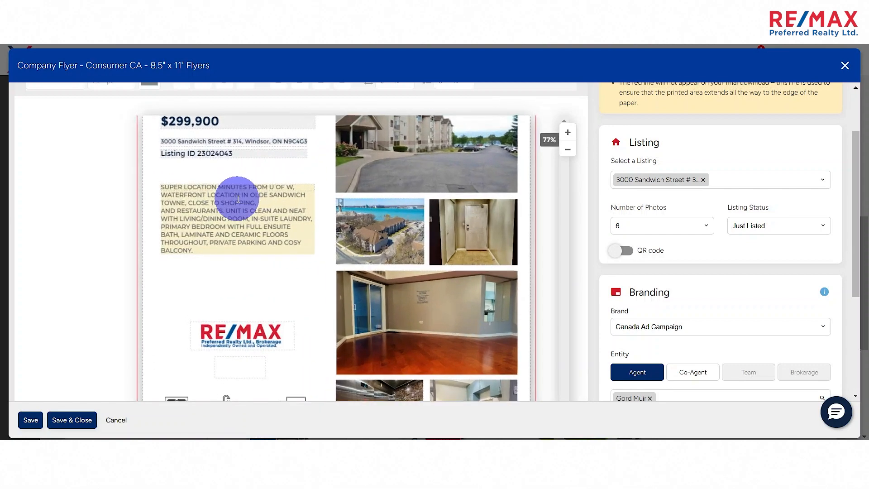
scroll(561, 198, up, 2)
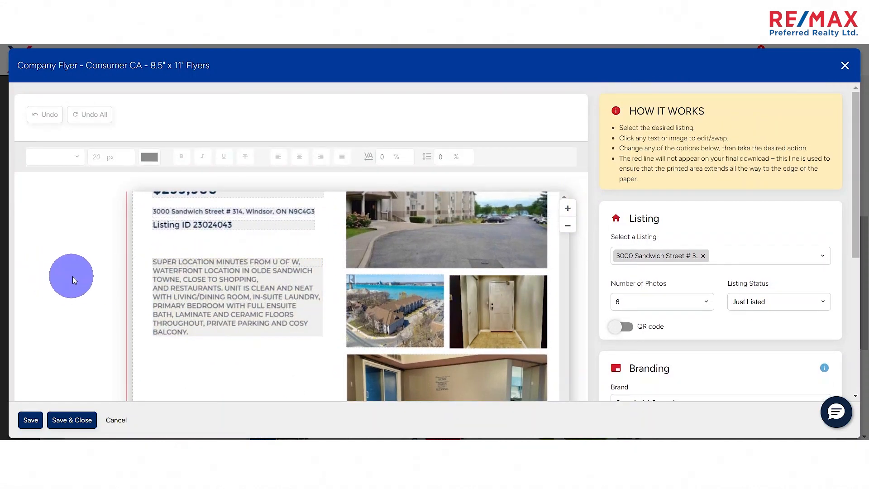
scroll(543, 248, down, 3)
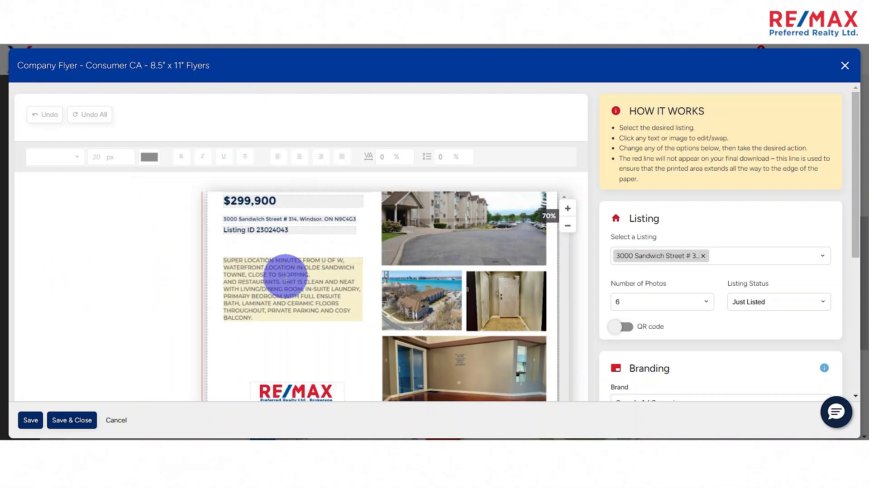
scroll(281, 252, down, 2)
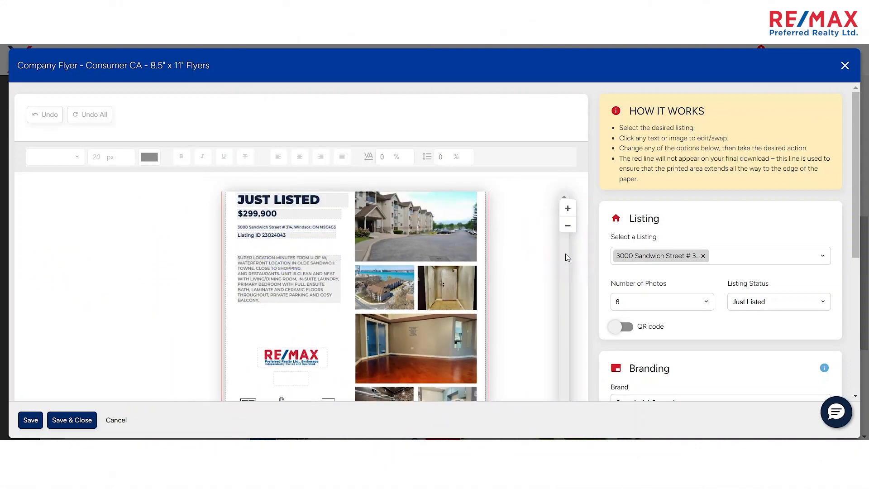
scroll(581, 285, down, 5)
scroll(576, 317, up, 5)
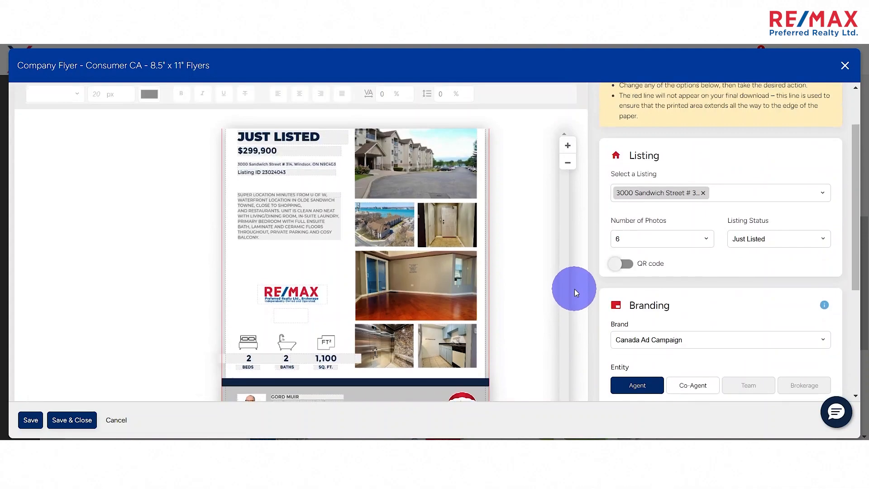
- Change the flyer's main heading to OPEN HOUSE
click(567, 227)
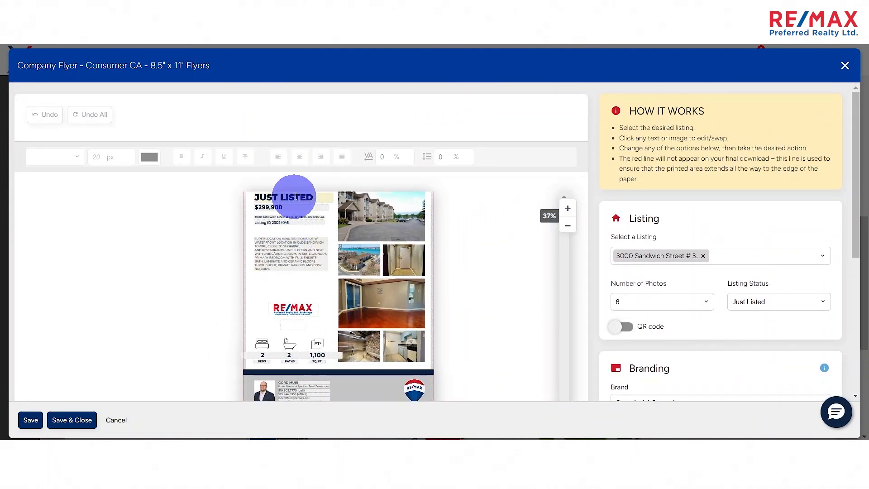
click(317, 197)
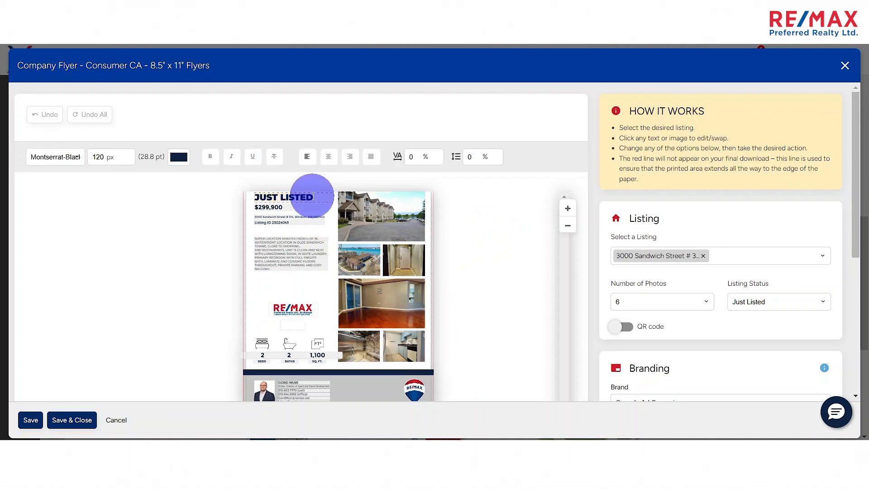
click(316, 198)
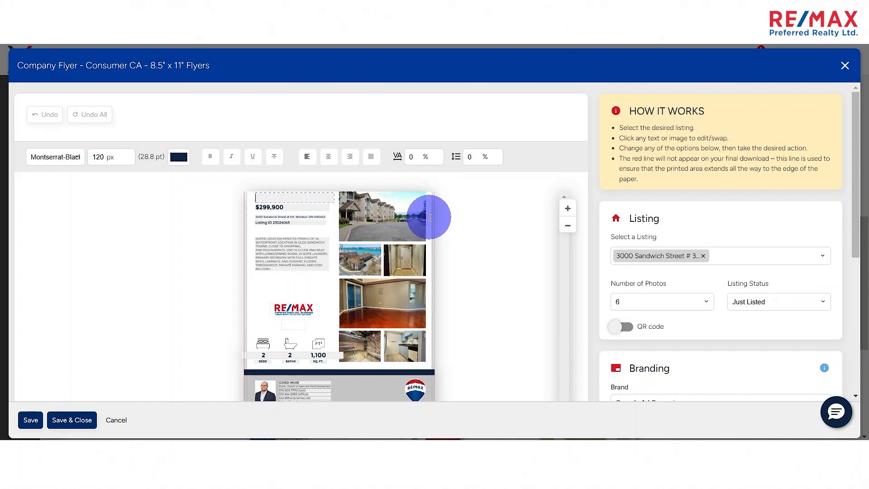
key(Caps_Lock)
text(OPEN HOUSE)
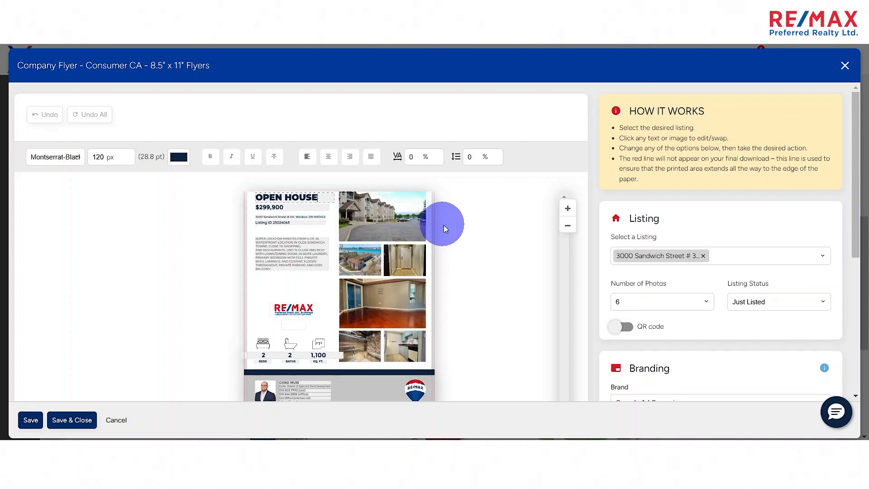
- Review the flyer from its heading and photos to the property features and agent contact footer
scroll(530, 273, down, 3)
scroll(531, 274, up, 3)
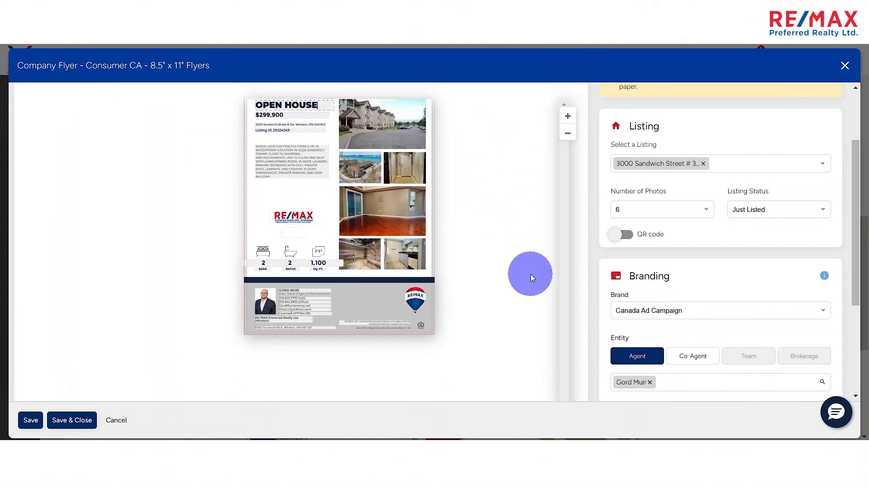
scroll(413, 248, up, 5)
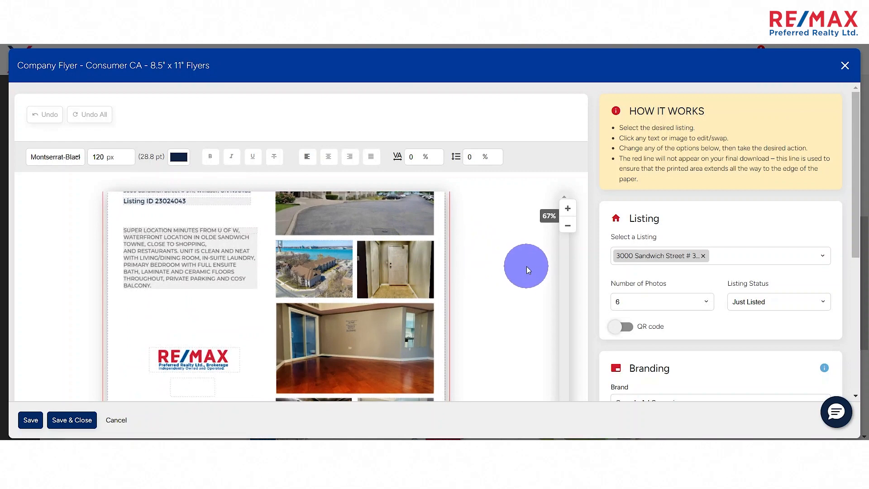
scroll(555, 277, down, 3)
scroll(498, 241, down, 2)
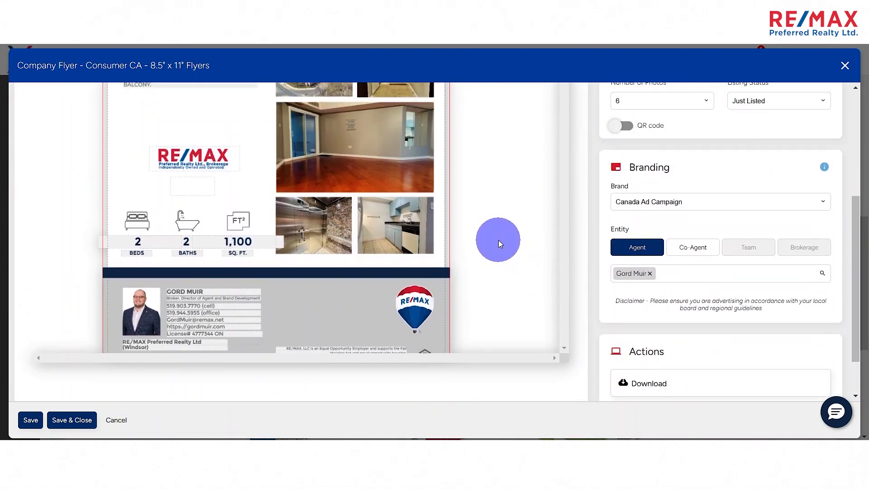
scroll(498, 240, up, 5)
scroll(452, 249, down, 2)
scroll(425, 258, down, 3)
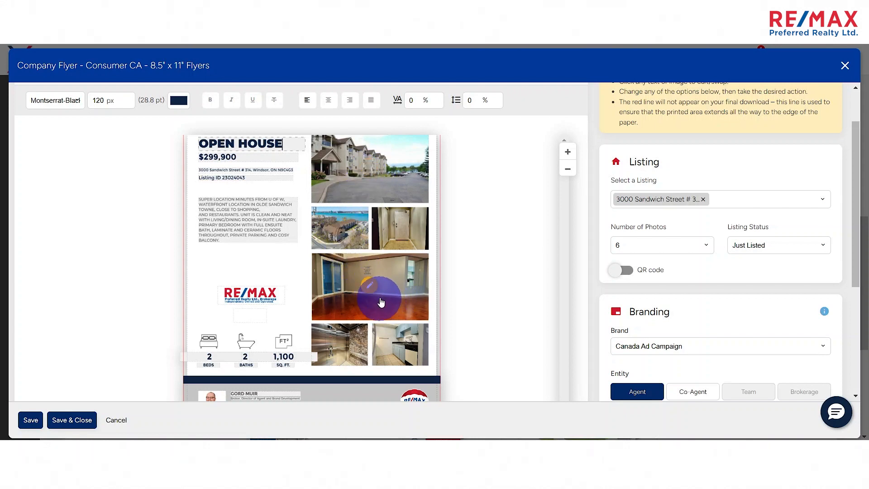
- Swap the small aerial building photo for the MLS photo of the bathroom with the shower curtain
click(340, 232)
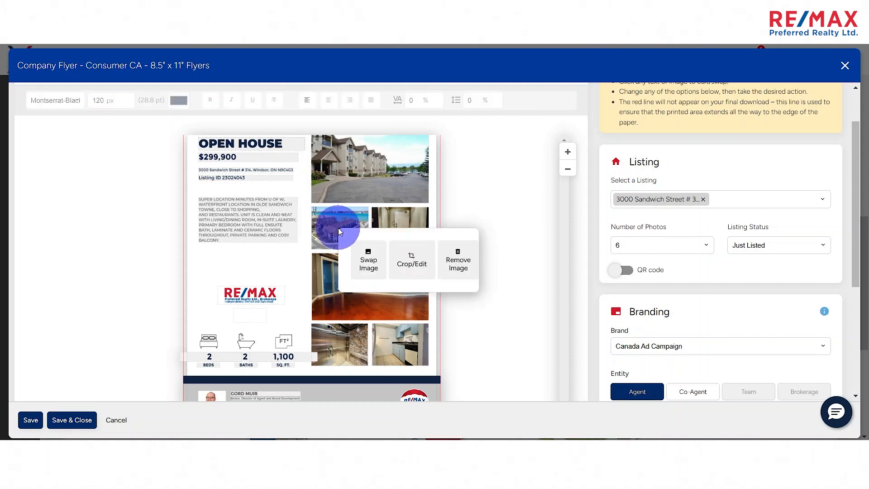
click(371, 263)
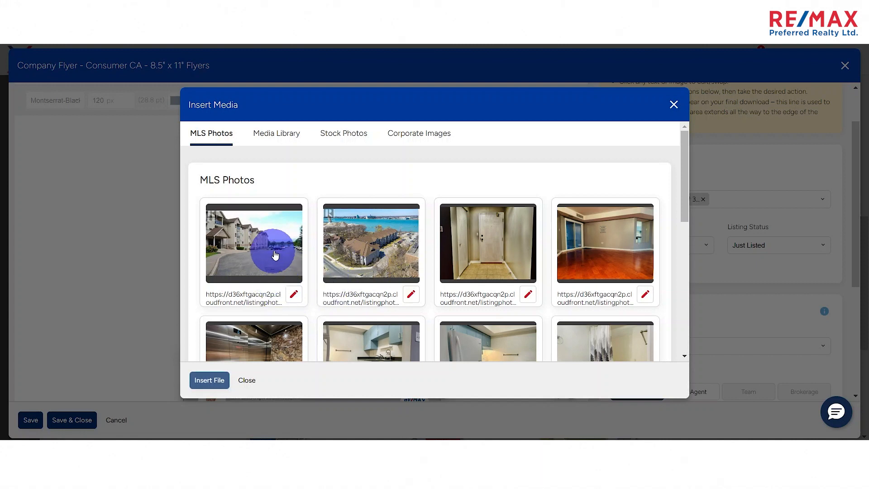
scroll(285, 246, down, 3)
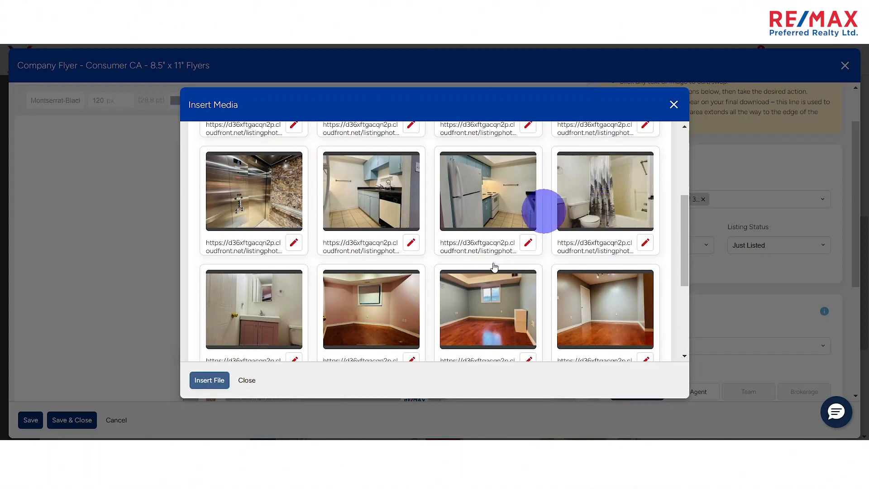
scroll(490, 259, down, 3)
scroll(489, 262, up, 4)
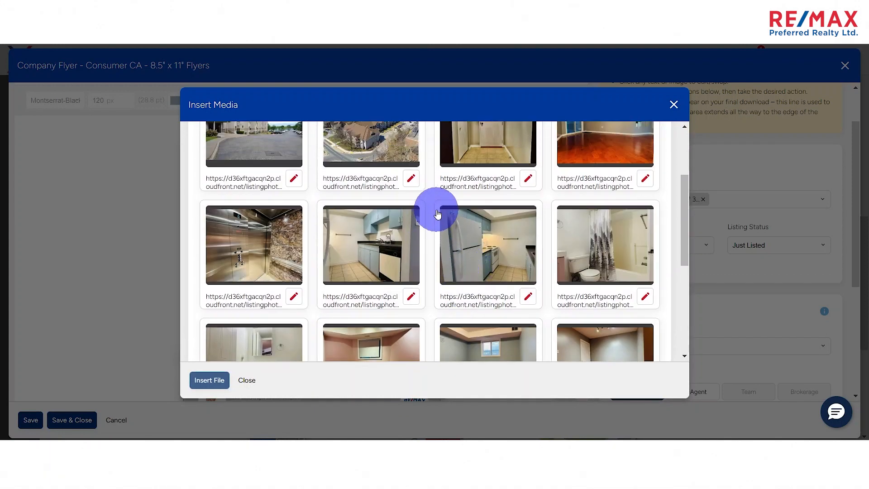
click(614, 240)
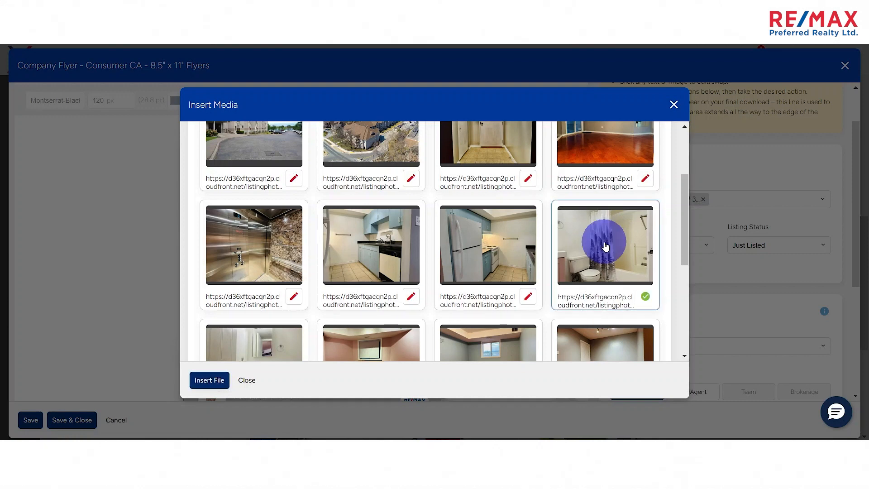
click(217, 381)
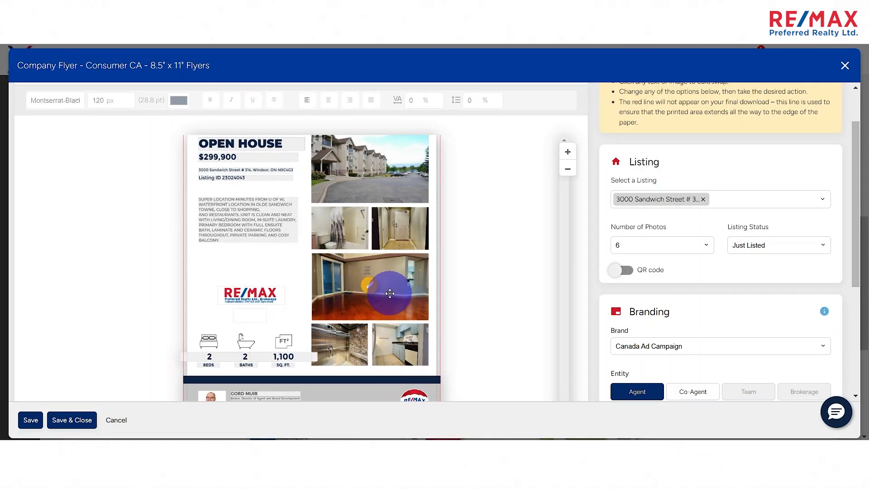
- Open the flyer's listing description and the property address text for editing
scroll(488, 240, up, 2)
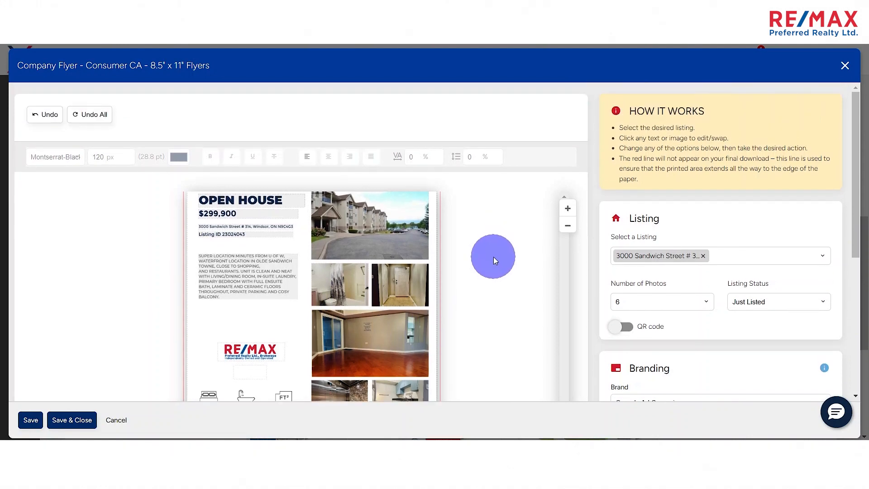
scroll(493, 257, down, 2)
click(266, 219)
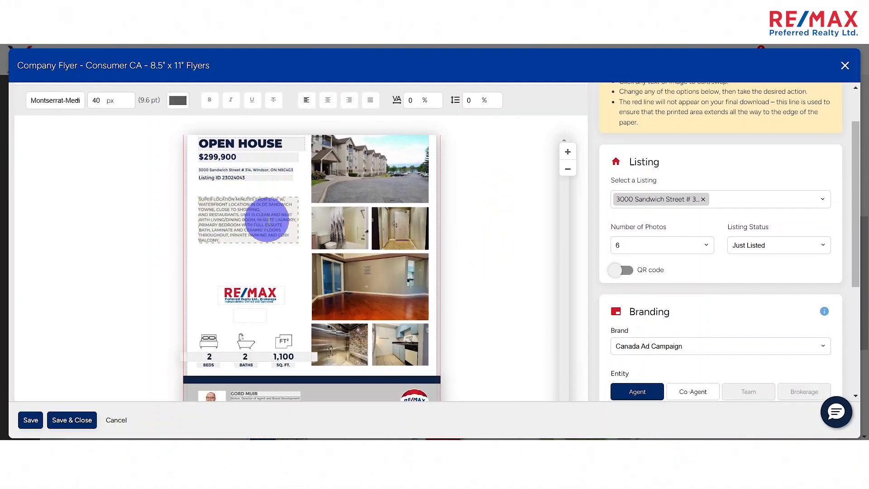
click(282, 231)
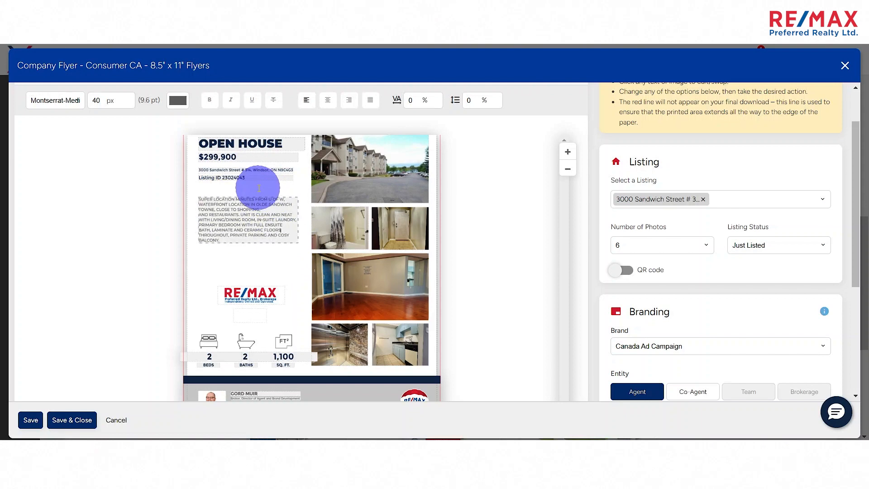
click(270, 171)
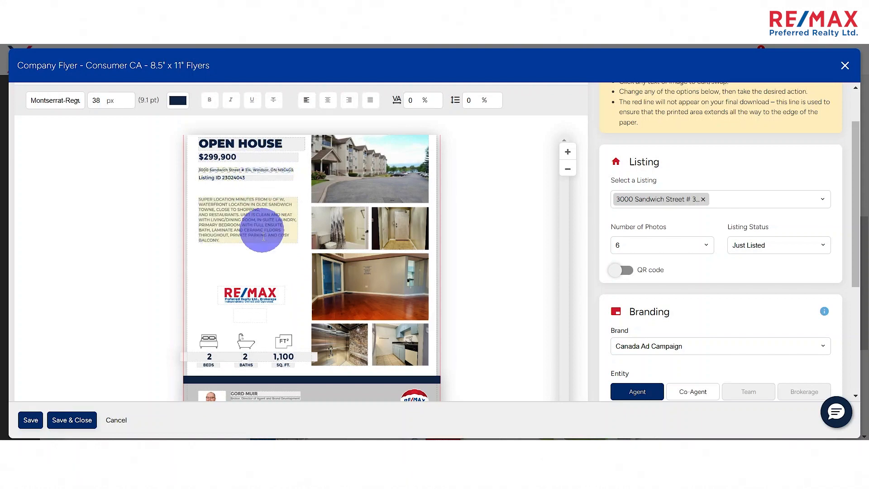
- Clear the licence number line from the agent's contact details in the flyer's footer
scroll(267, 271, down, 1)
click(411, 265)
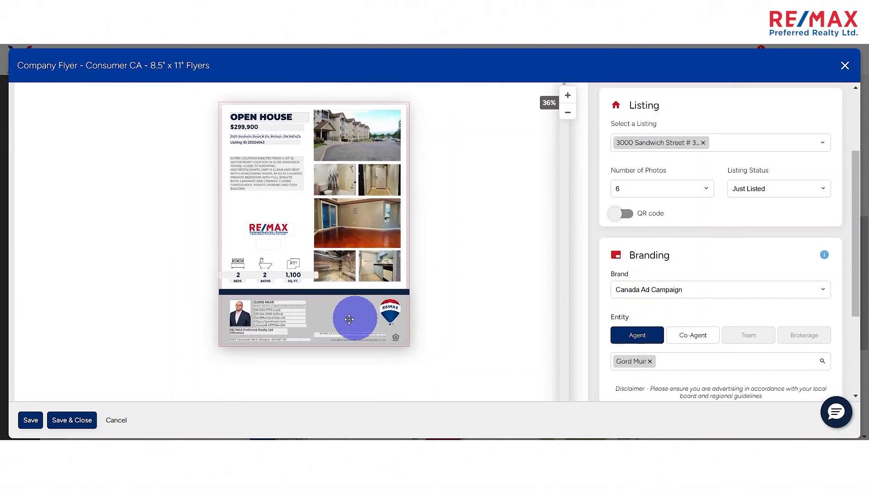
scroll(258, 337, up, 4)
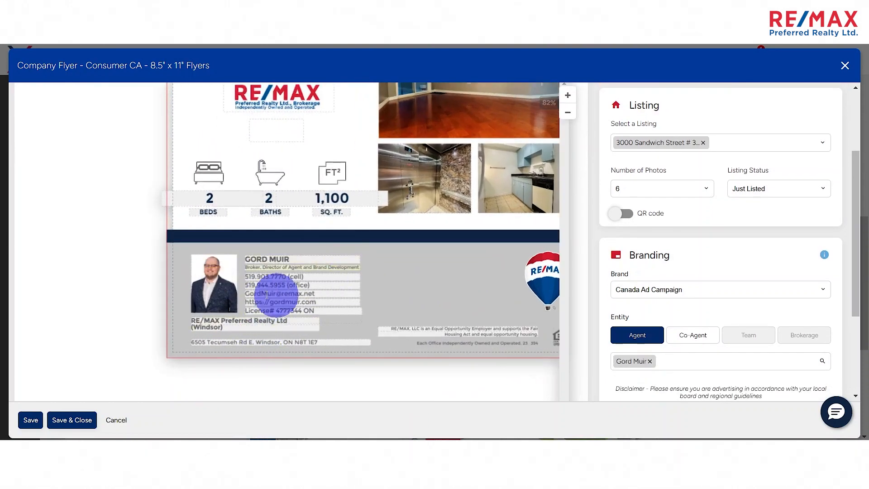
click(318, 312)
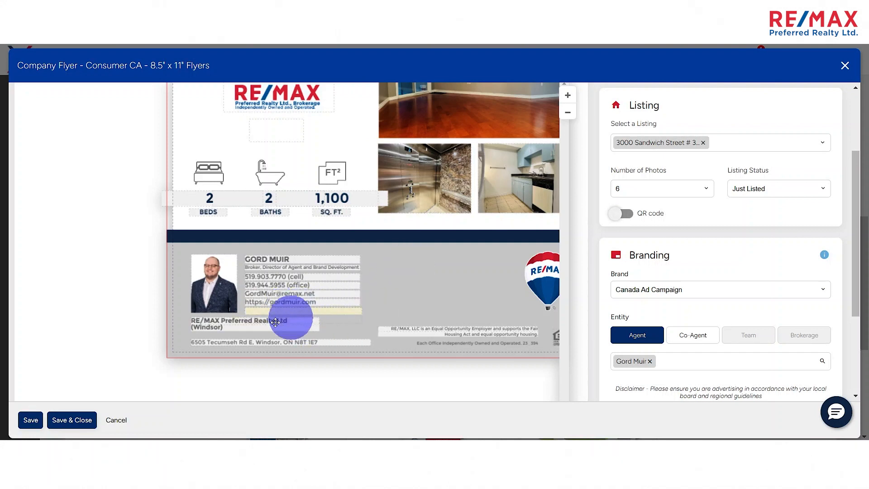
- Review the flyer as a whole, from the photos and property features to the agent details in the footer
scroll(446, 282, down, 1)
scroll(443, 279, down, 1)
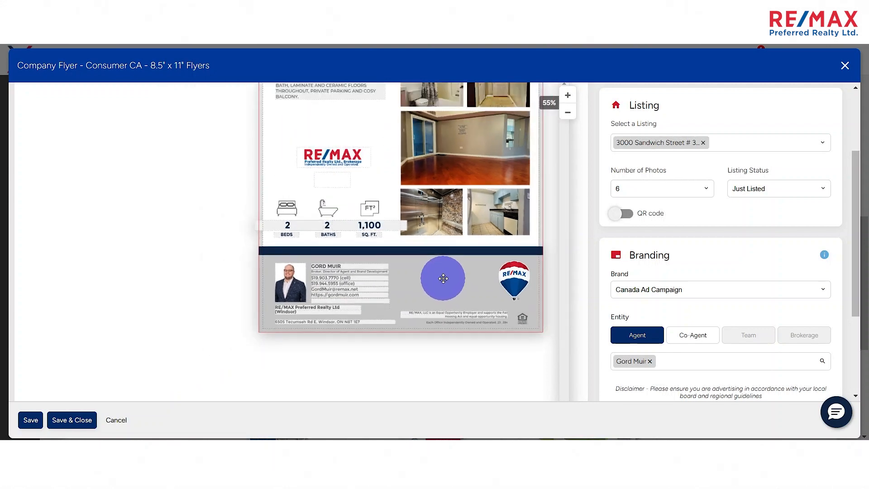
scroll(528, 248, up, 1)
scroll(104, 217, up, 3)
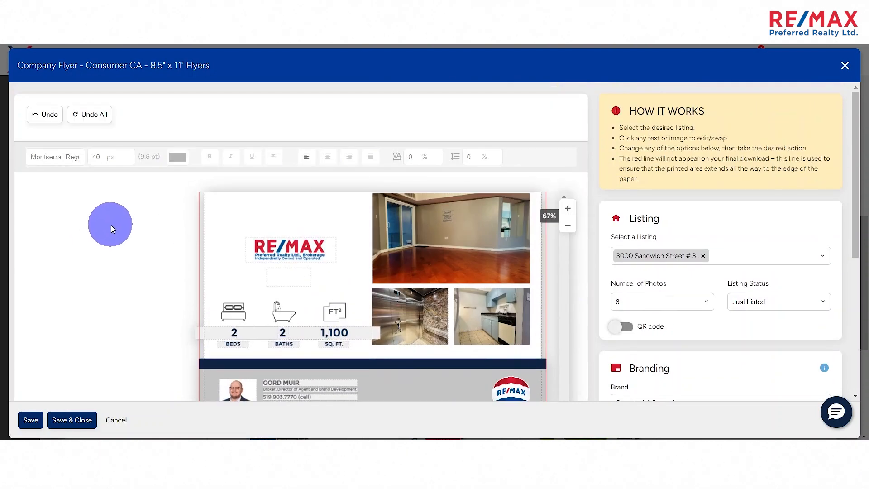
scroll(132, 232, down, 1)
scroll(398, 253, down, 1)
click(568, 171)
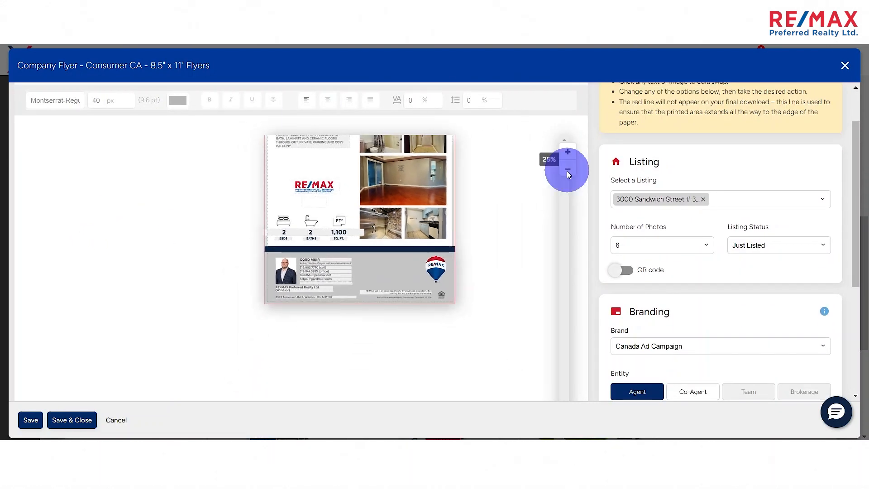
click(568, 171)
scroll(553, 174, up, 1)
click(568, 209)
click(568, 209)
click(568, 208)
scroll(505, 263, down, 3)
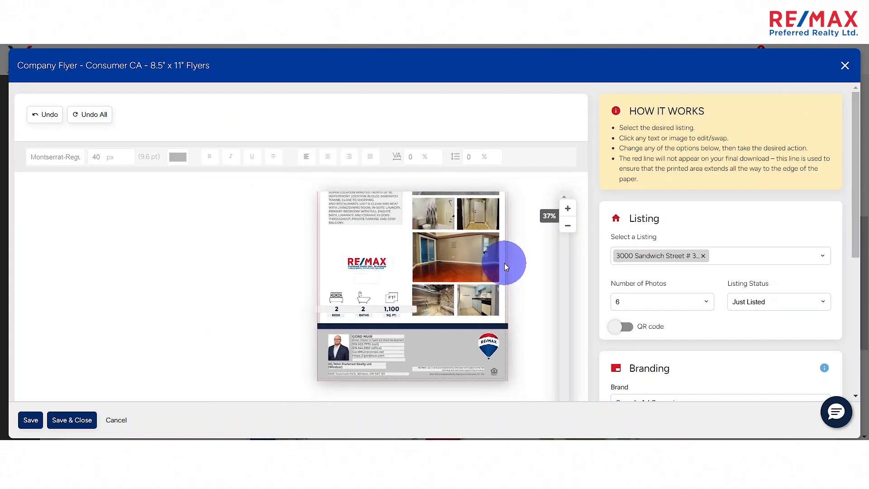
- Download the flyer as a Canvas Size PDF for emailing or in-house printing
scroll(569, 281, down, 1)
scroll(569, 282, down, 2)
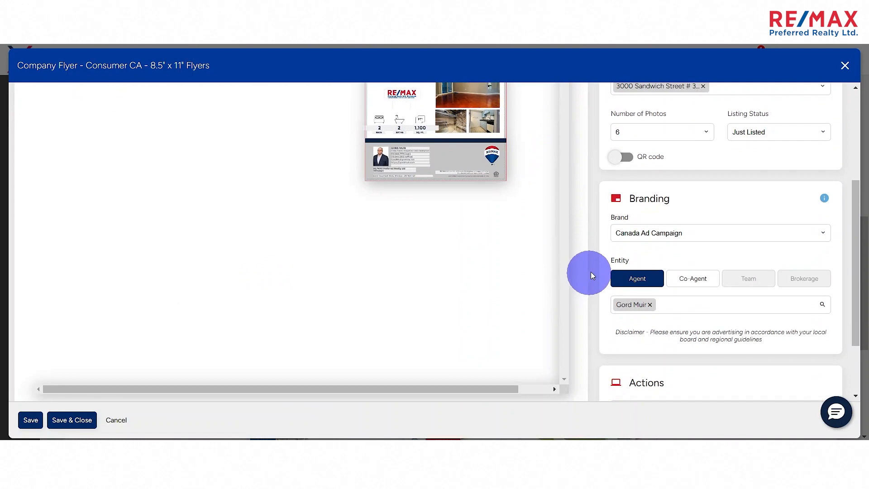
scroll(653, 291, down, 2)
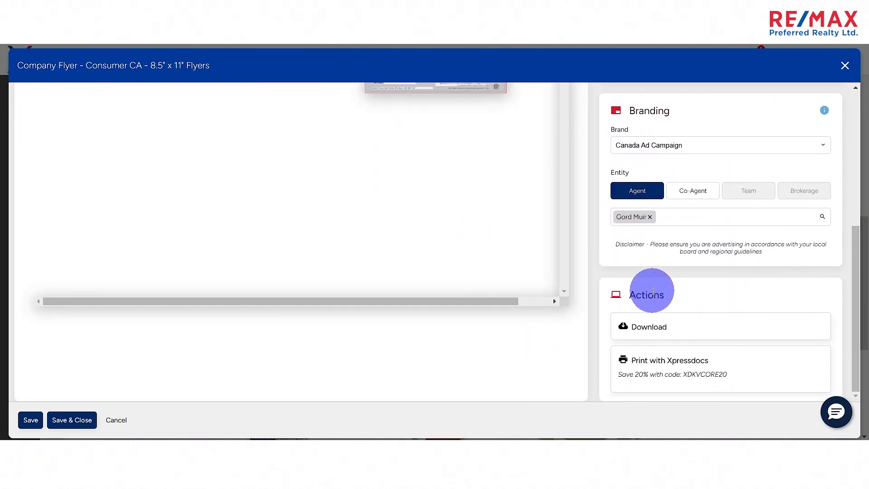
click(650, 330)
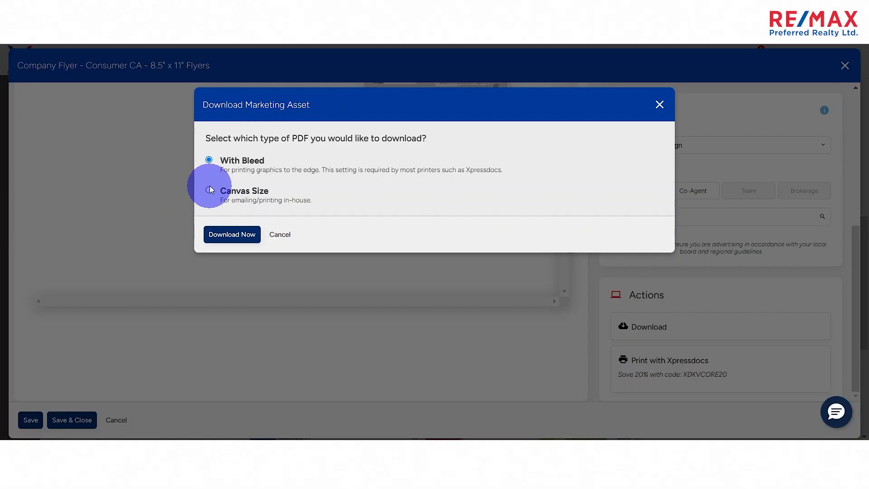
click(209, 189)
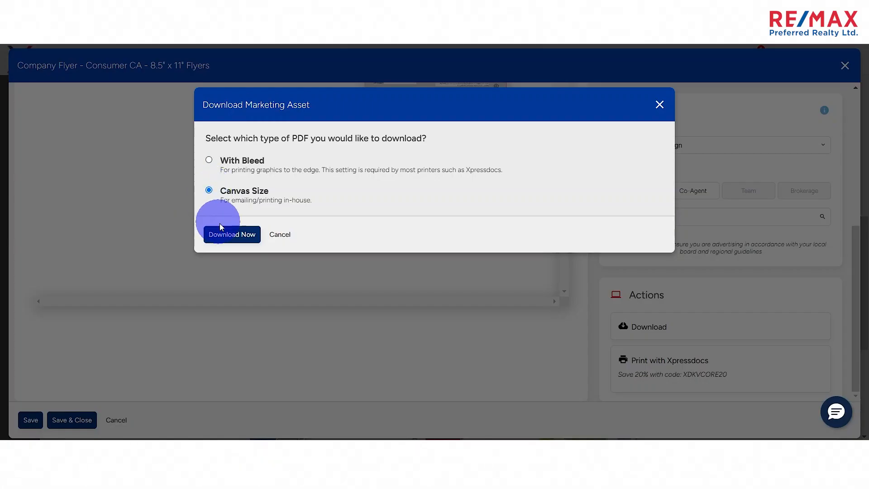
click(231, 235)
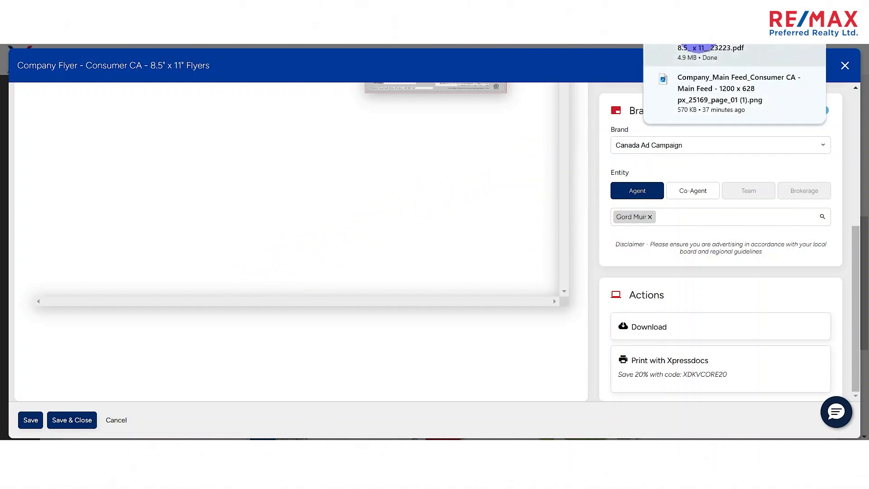
- Open the downloaded flyer PDF from the Downloads folder and check its heading, description, photos and agent footer
click(787, 43)
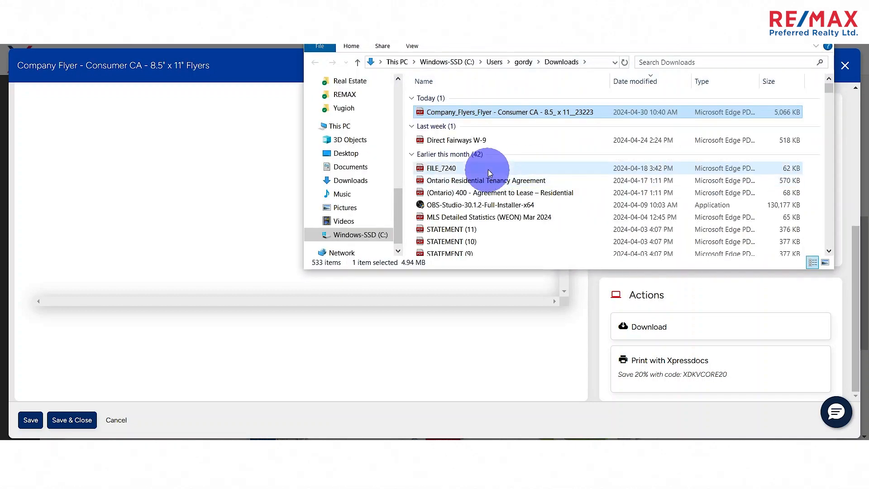
double_click(474, 113)
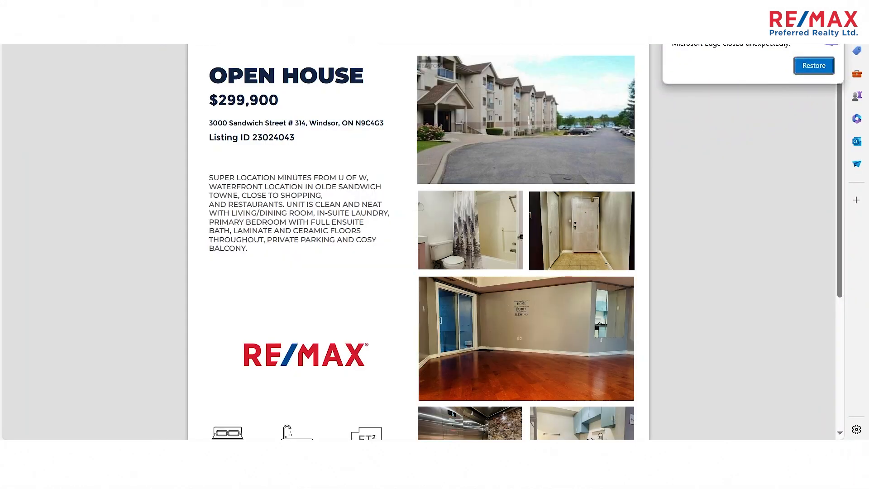
click(813, 65)
scroll(745, 149, down, 5)
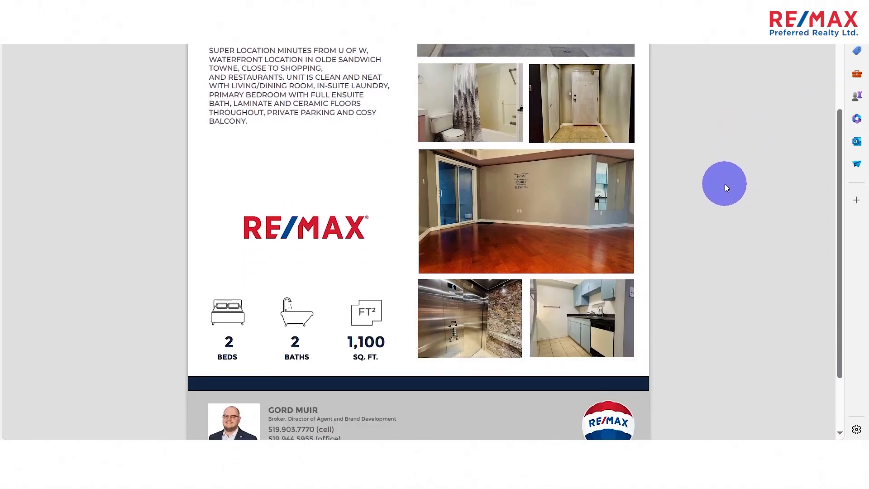
scroll(711, 228, up, 5)
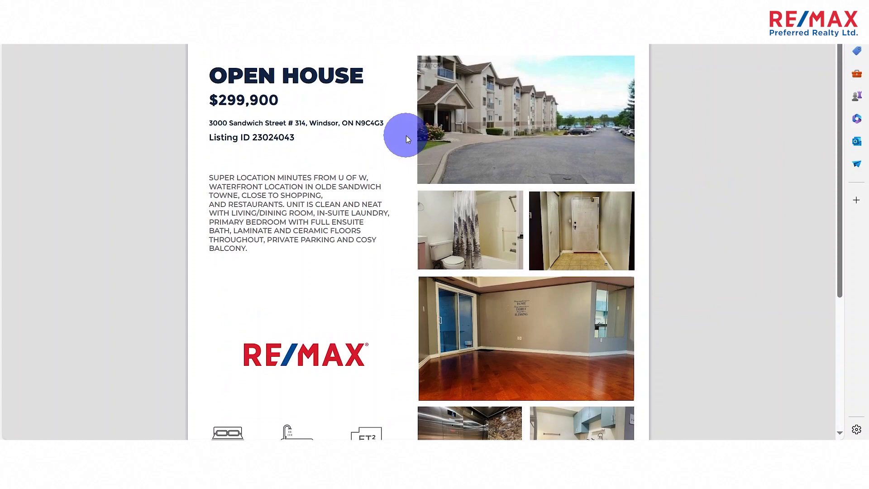
scroll(426, 138, down, 5)
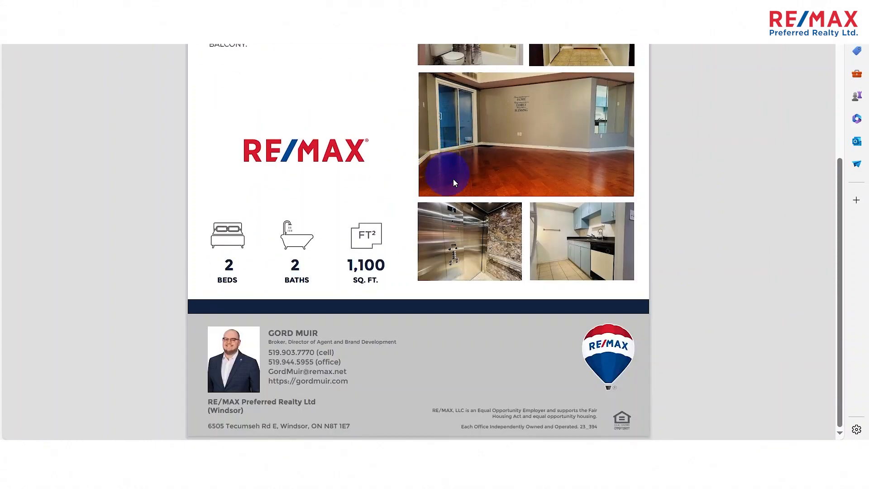
scroll(607, 268, up, 5)
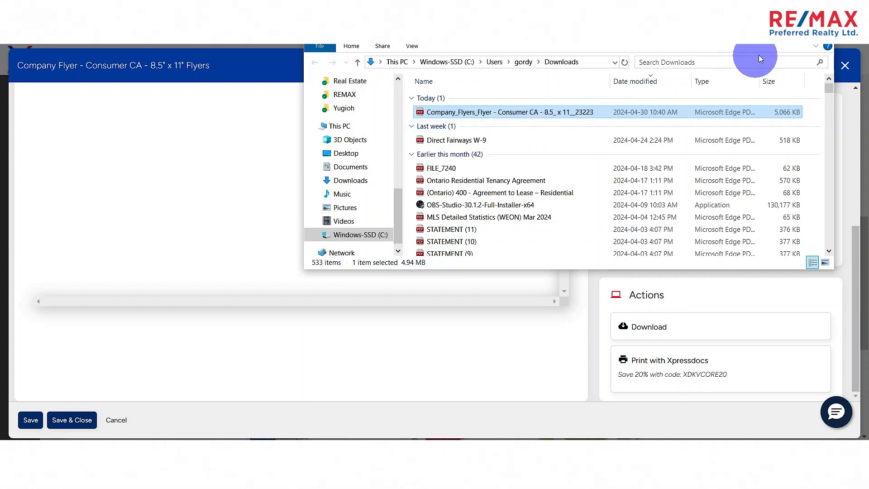
- Close the Downloads folder, and save and close the flyer design
click(821, 32)
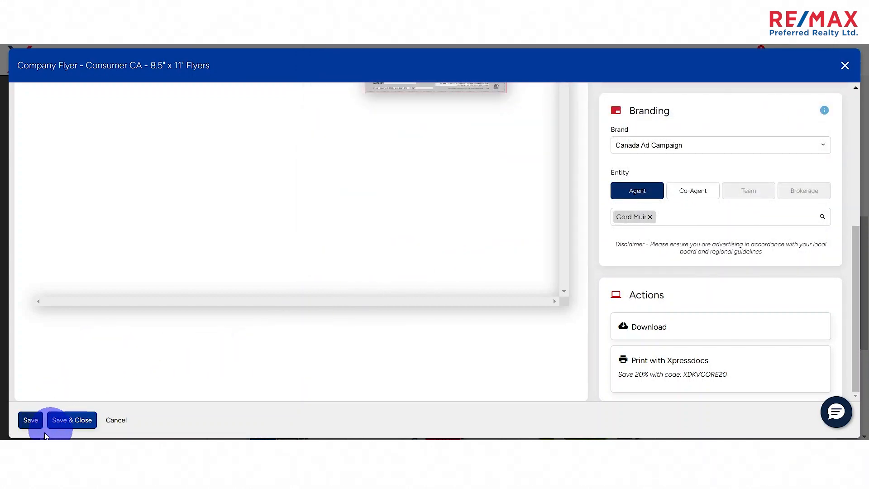
click(67, 429)
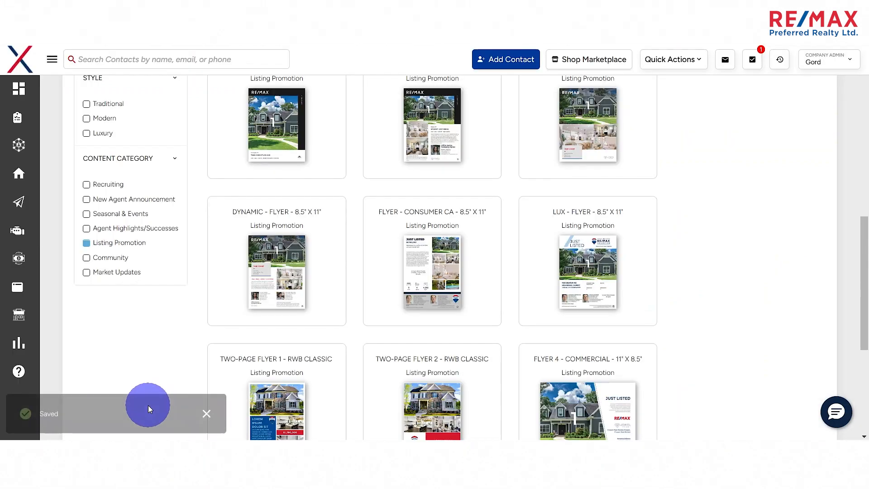
scroll(188, 264, up, 5)
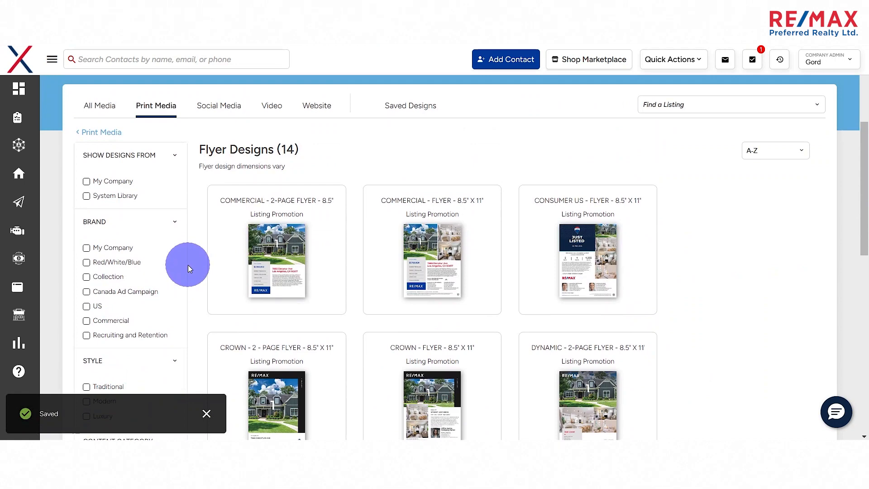
scroll(234, 237, down, 10)
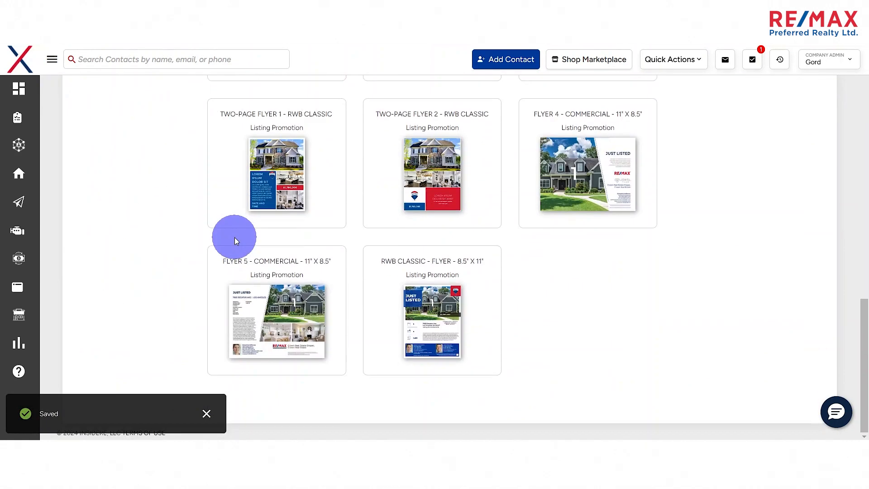
- Open the Design Centre's saved designs and examine the entry for the Consumer CA flyer
scroll(161, 130, up, 15)
click(97, 309)
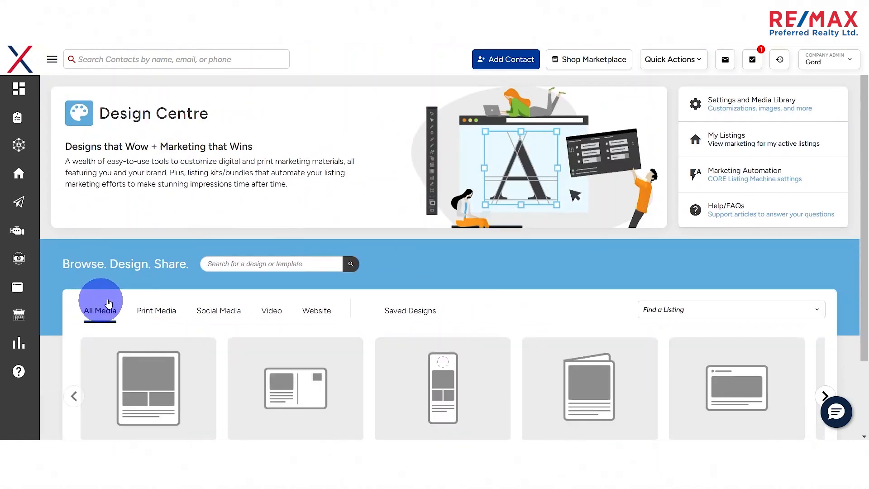
scroll(417, 312, down, 2)
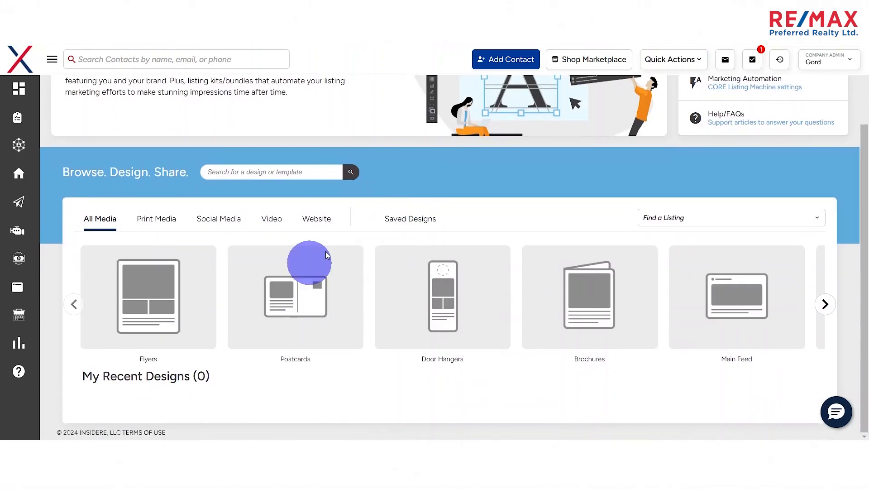
click(410, 222)
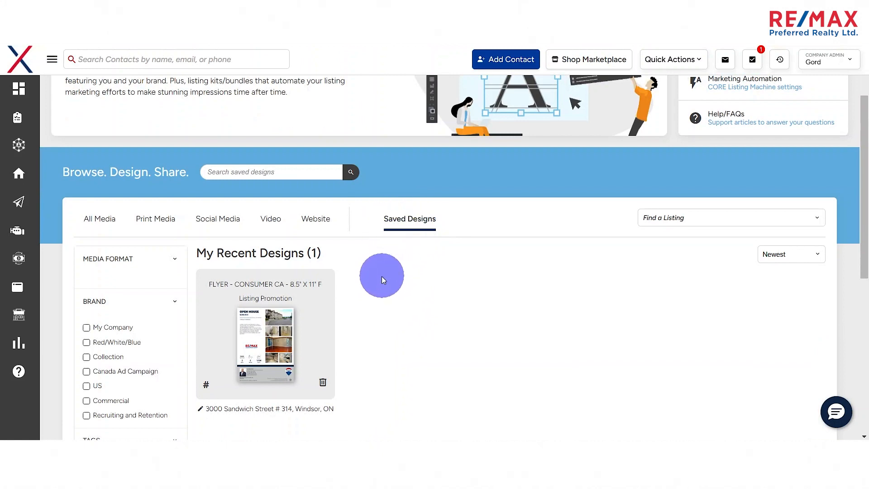
scroll(382, 281, down, 2)
scroll(390, 282, down, 1)
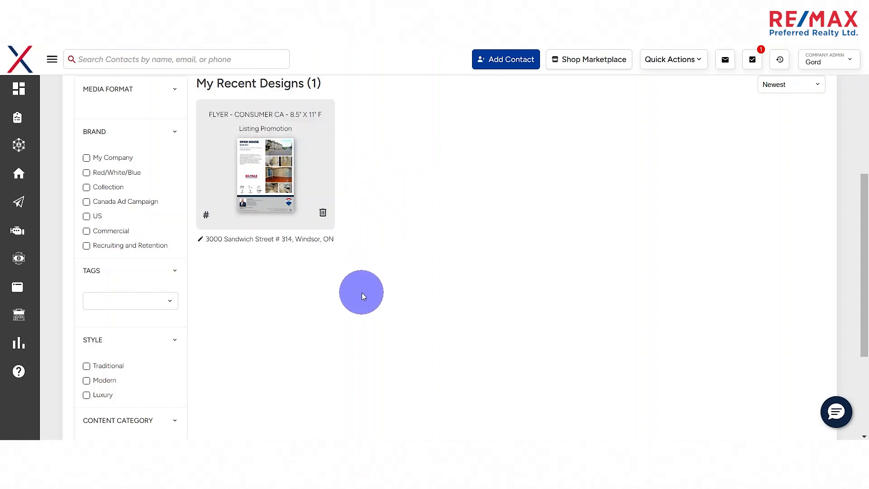
scroll(380, 293, up, 1)
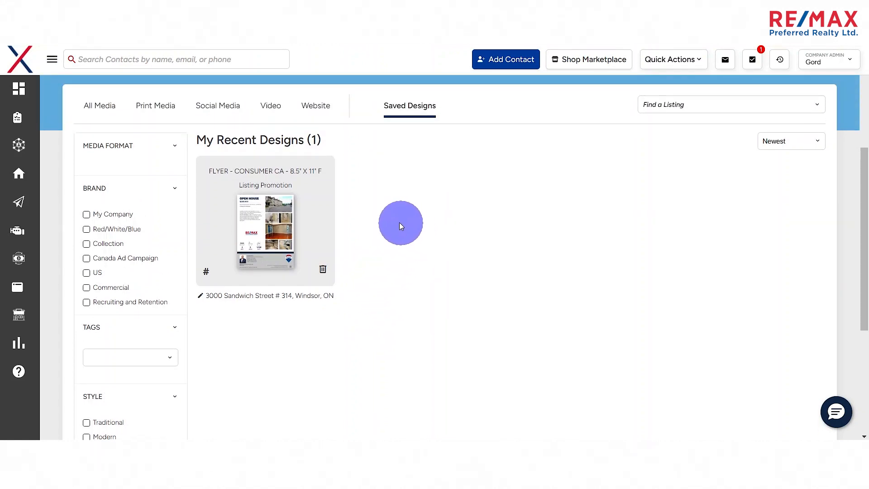
scroll(398, 222, up, 1)
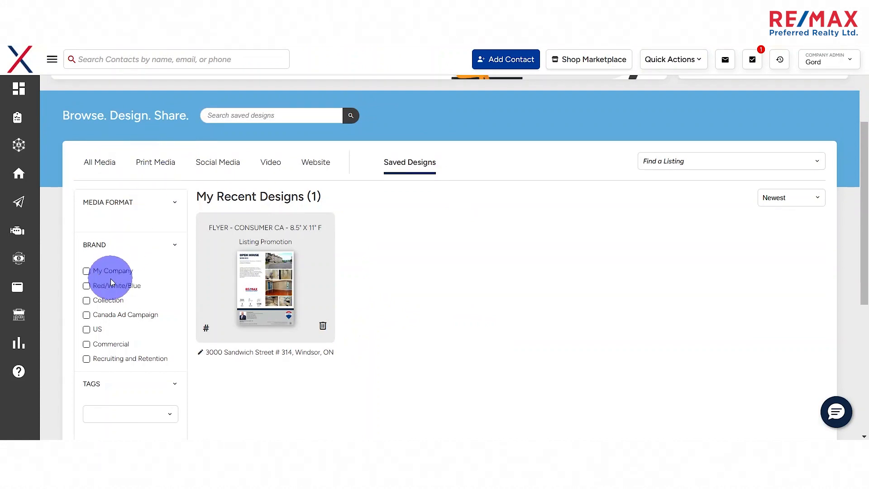
- Try filtering the saved designs by the Listing Promotion content category, and remove that filter
scroll(123, 281, down, 6)
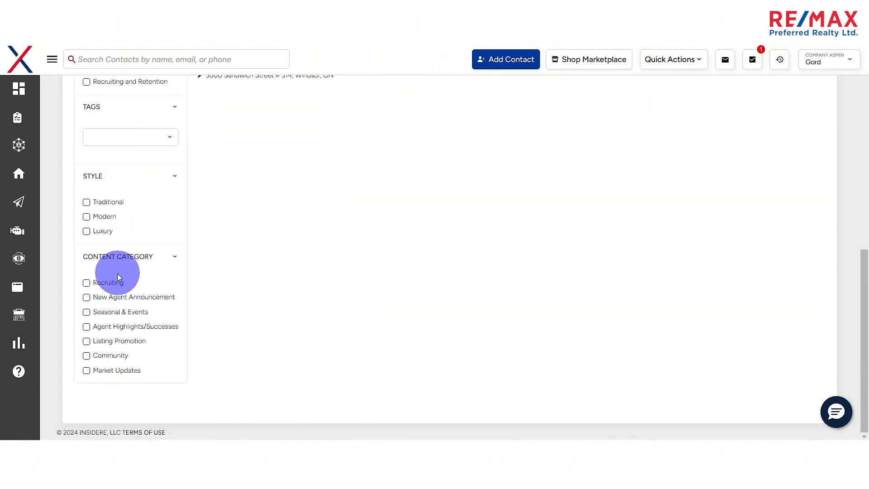
click(87, 342)
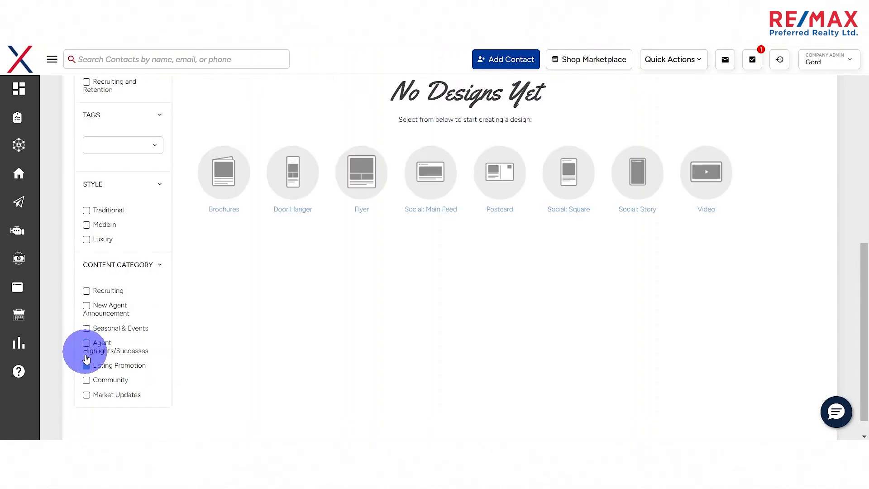
click(85, 365)
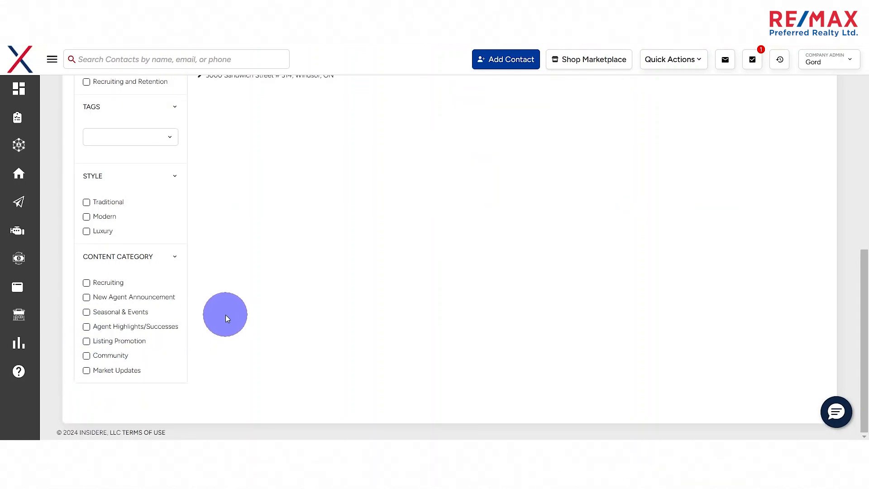
- Browse the social media designs and filter them by the Listing Promotion content category
scroll(297, 289, up, 4)
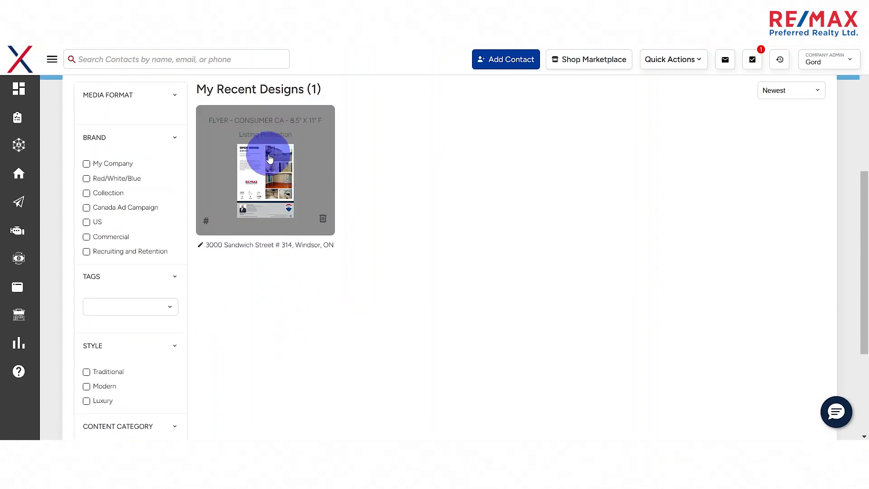
scroll(267, 149, up, 3)
click(169, 170)
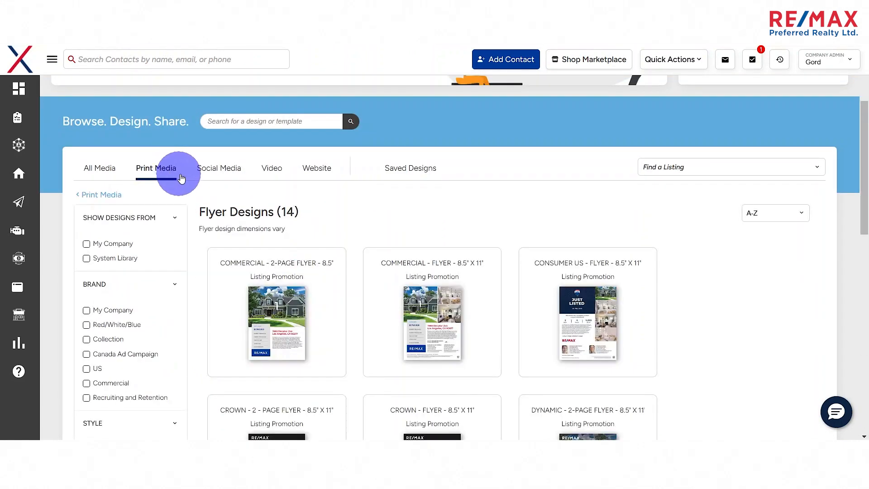
click(215, 169)
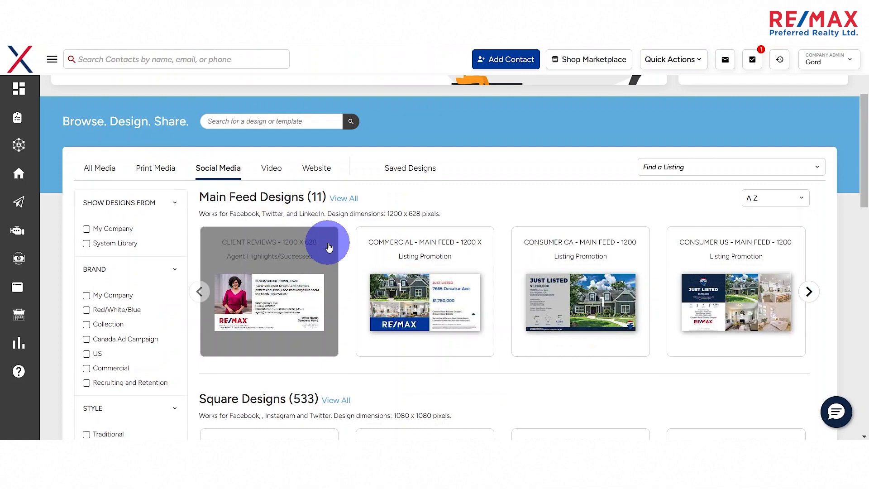
scroll(362, 235, down, 1)
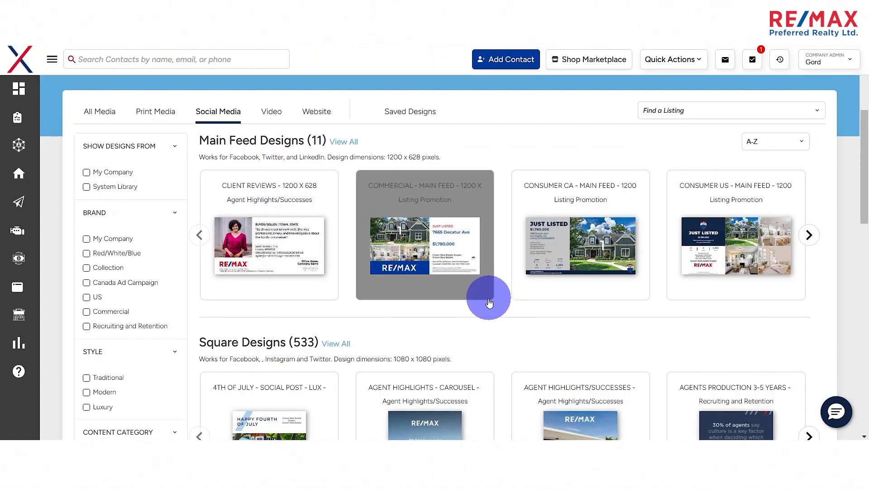
scroll(479, 368, down, 2)
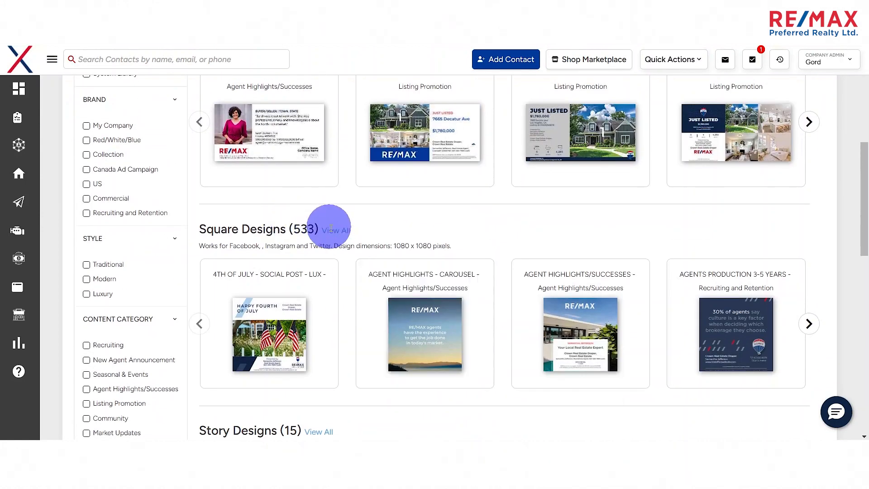
scroll(211, 245, down, 1)
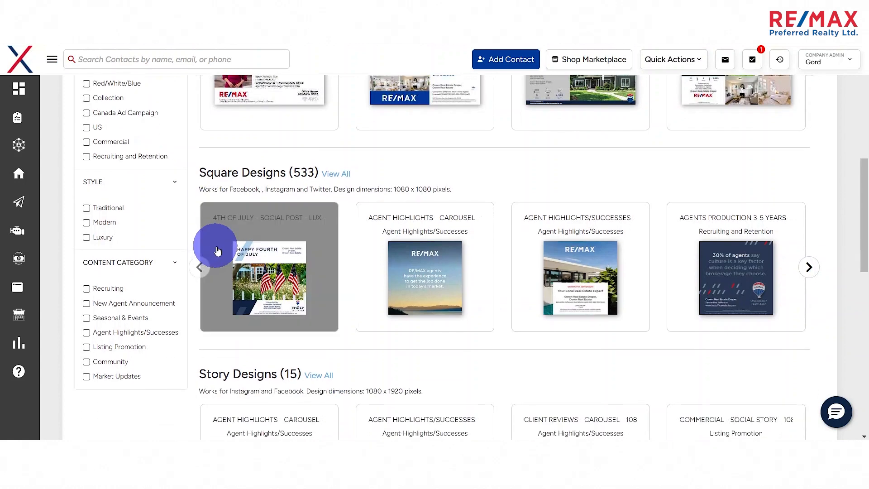
click(87, 349)
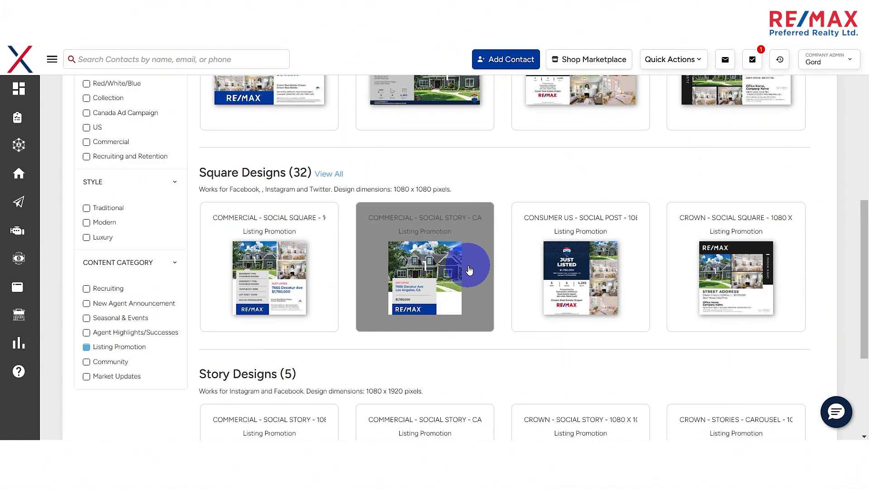
- Examine the main feed, square and story designs in the filtered listing promotion templates
scroll(468, 272, up, 4)
scroll(467, 277, down, 2)
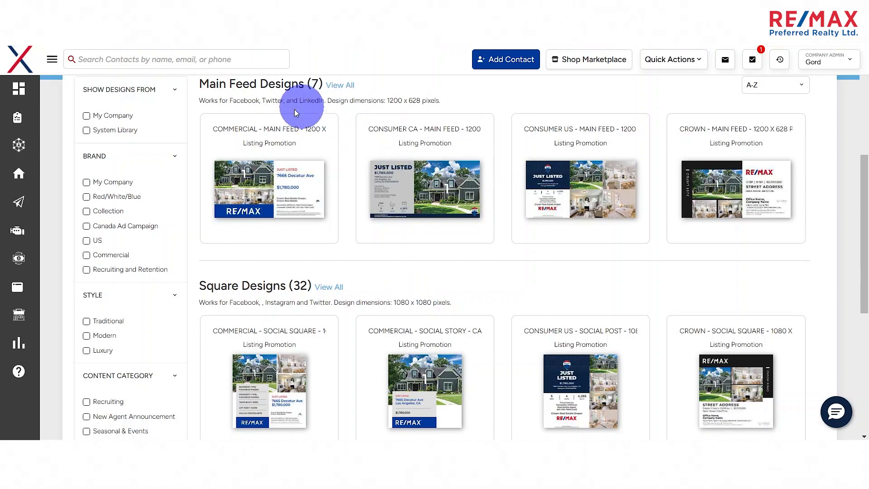
scroll(311, 262, down, 1)
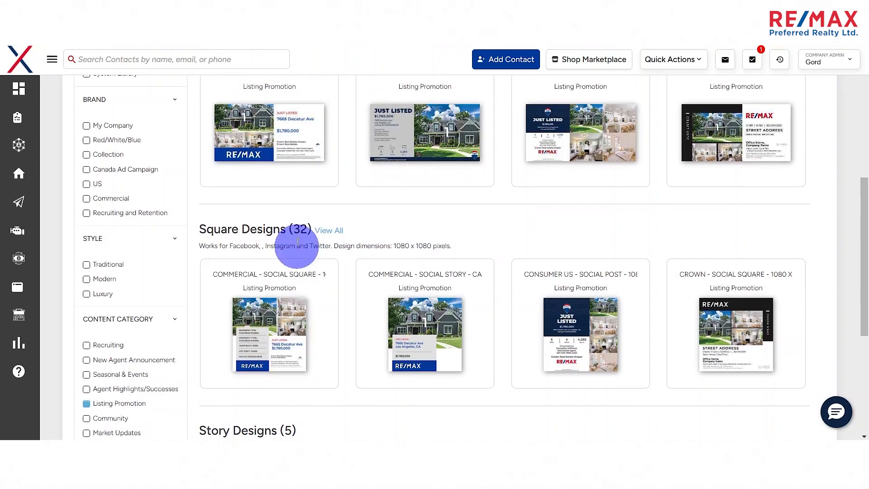
scroll(313, 249, down, 1)
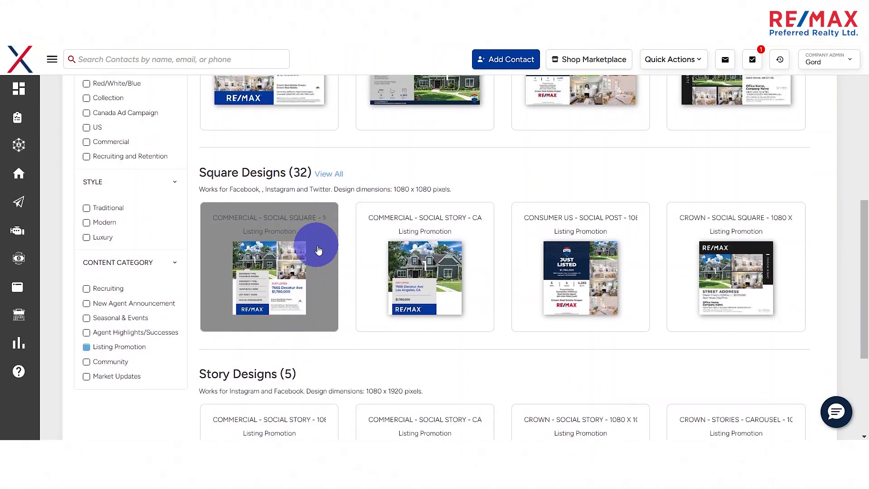
scroll(314, 248, down, 3)
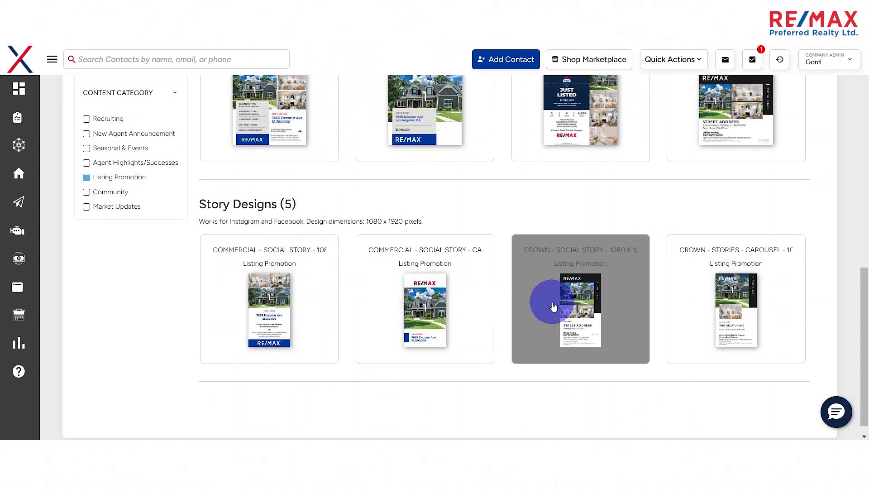
scroll(365, 309, up, 1)
scroll(364, 308, up, 1)
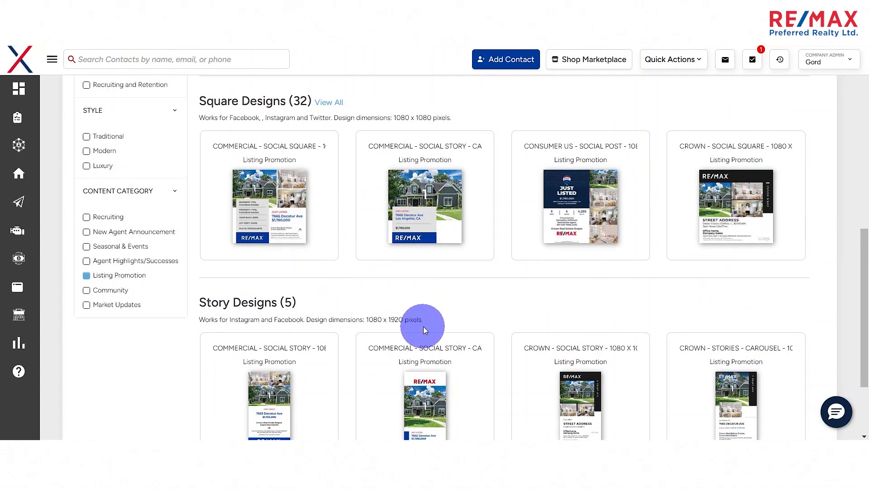
- Open the Consumer US square social post template, view the listings it can be filled from, and cancel the design
click(613, 174)
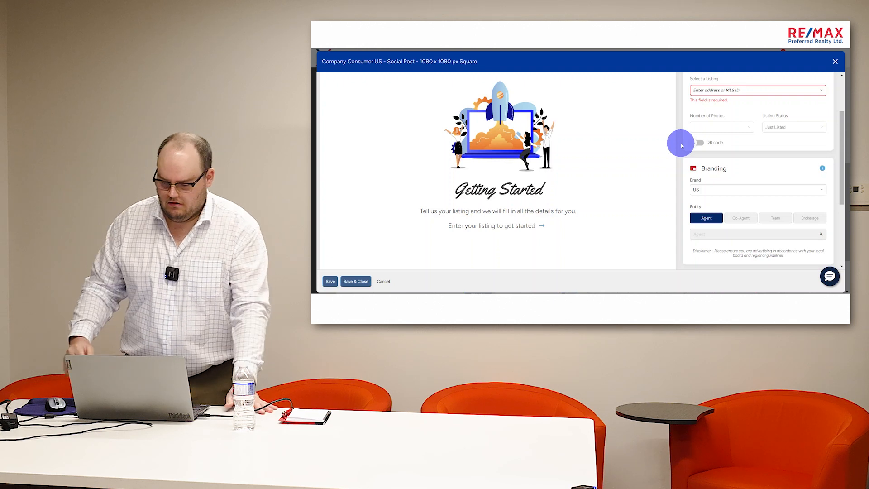
scroll(684, 145, up, 1)
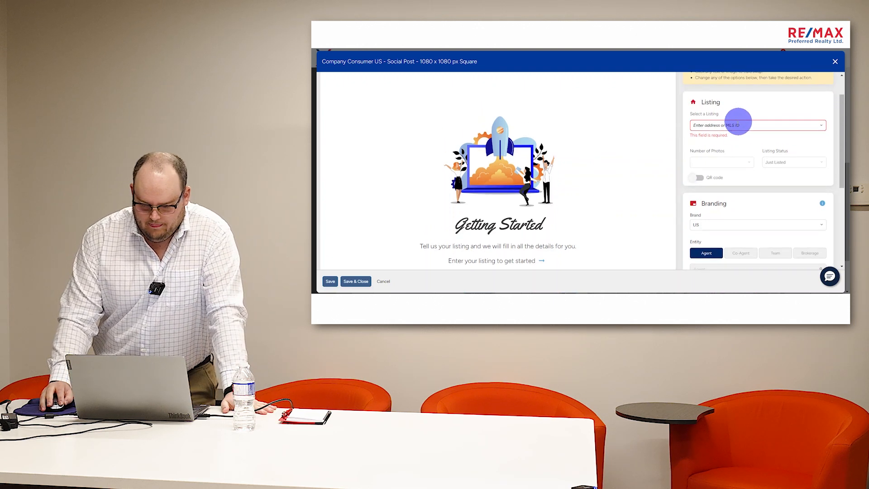
click(731, 128)
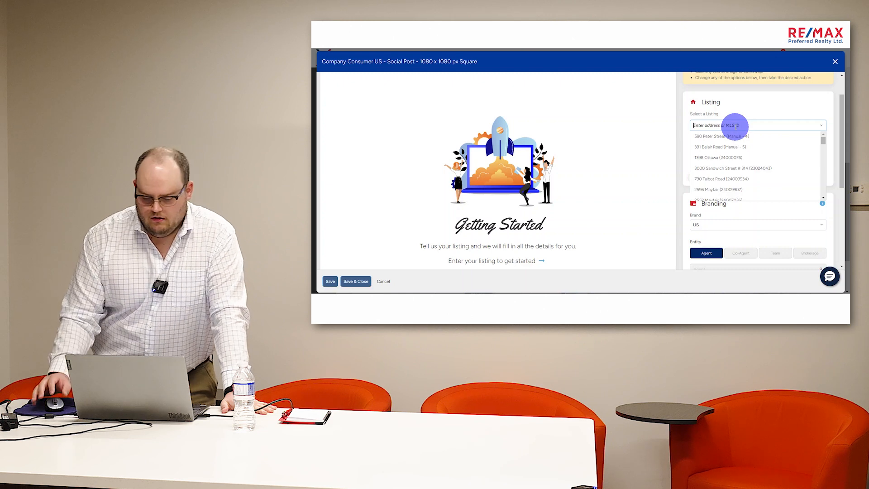
click(679, 128)
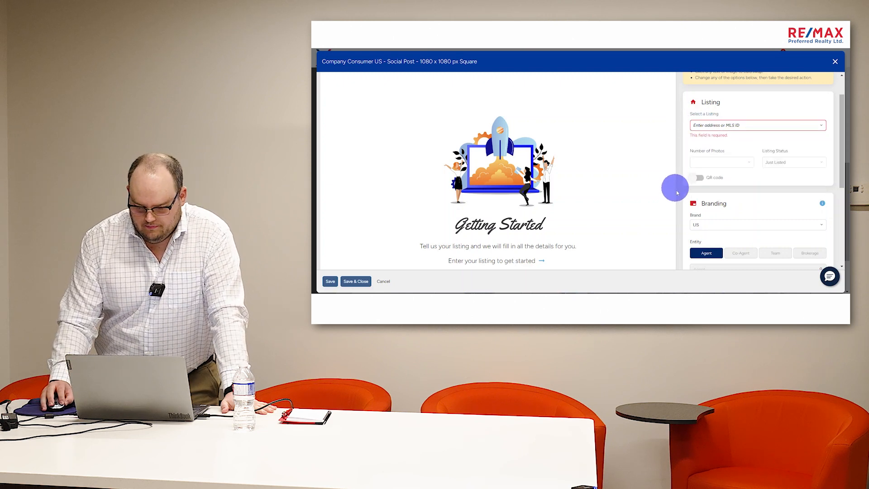
click(382, 282)
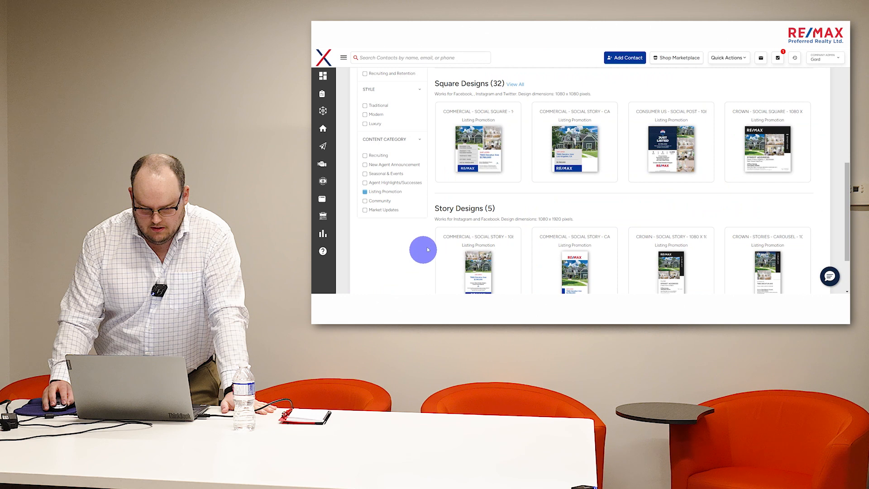
- Open the Manual Listings page and collapse the navigation
click(343, 58)
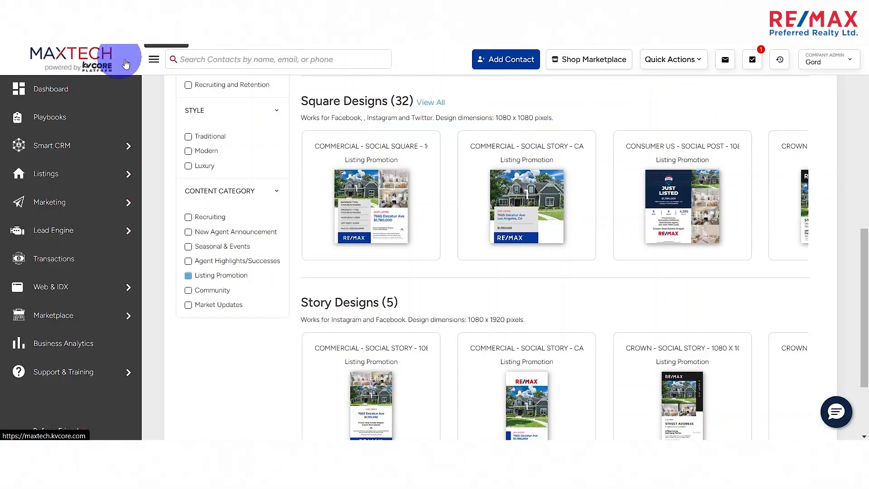
mouse_move(334, 131)
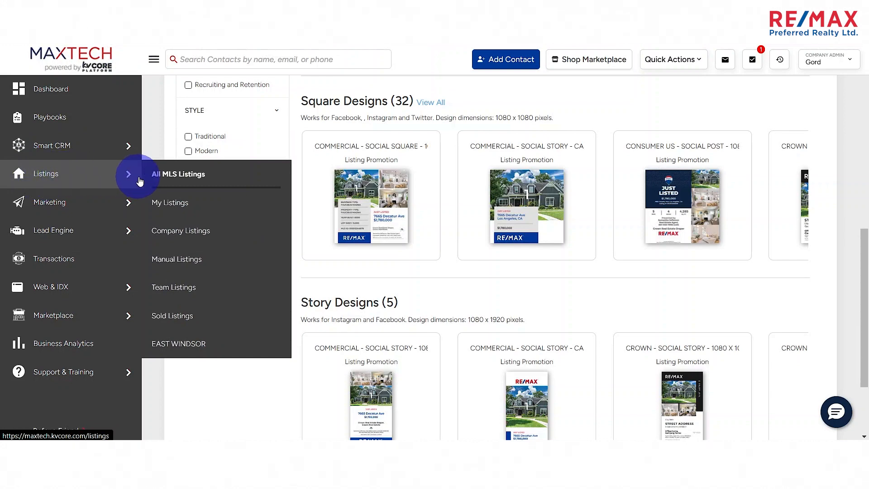
click(176, 265)
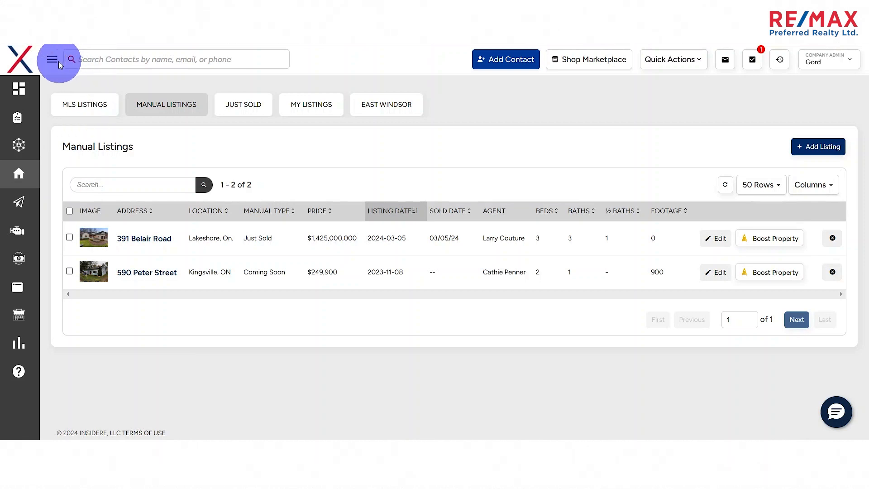
click(344, 57)
mouse_move(58, 176)
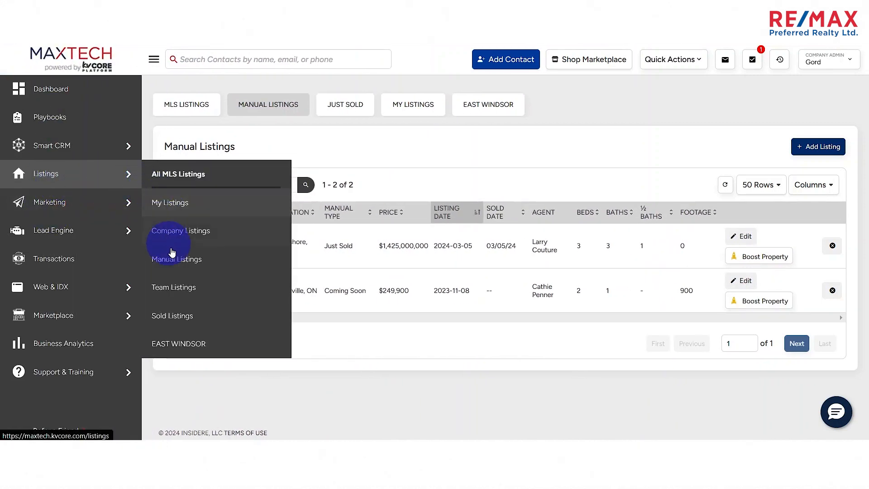
click(172, 264)
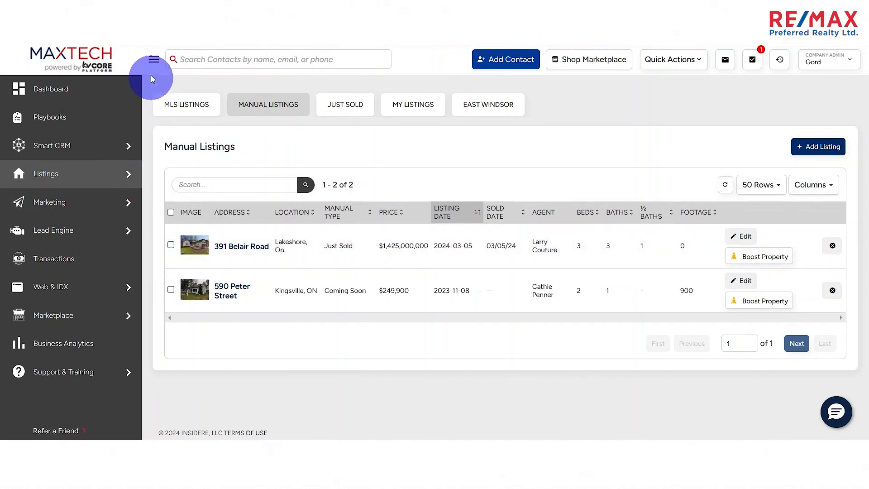
click(153, 63)
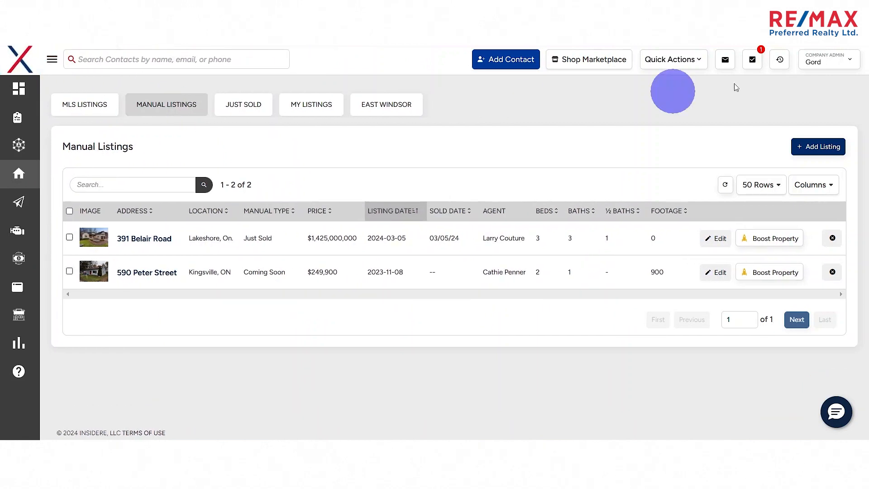
- Start a new manual listing and fill in the property's location from a suggested street address
click(811, 151)
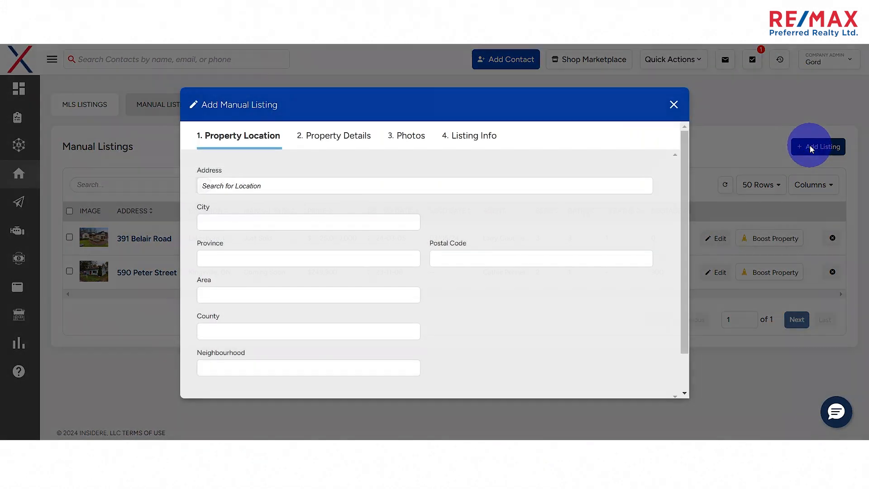
scroll(409, 273, down, 2)
scroll(273, 207, up, 2)
click(273, 190)
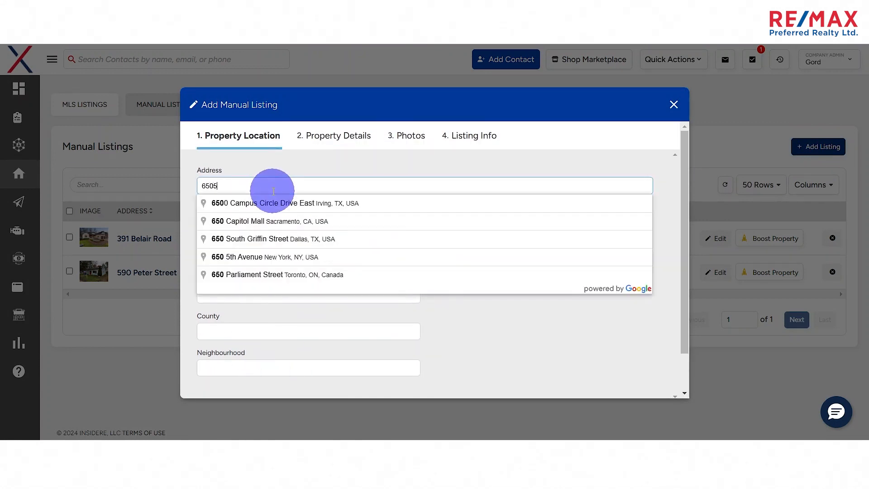
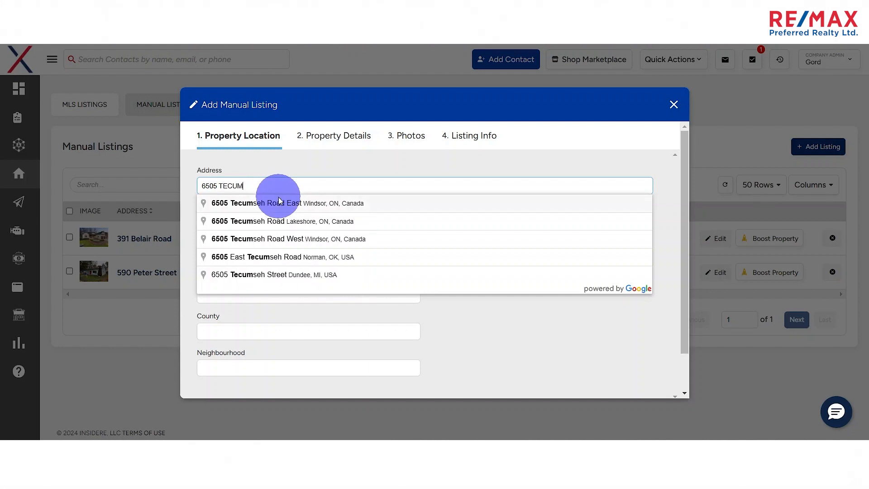
click(284, 203)
scroll(258, 345, down, 2)
scroll(270, 291, up, 2)
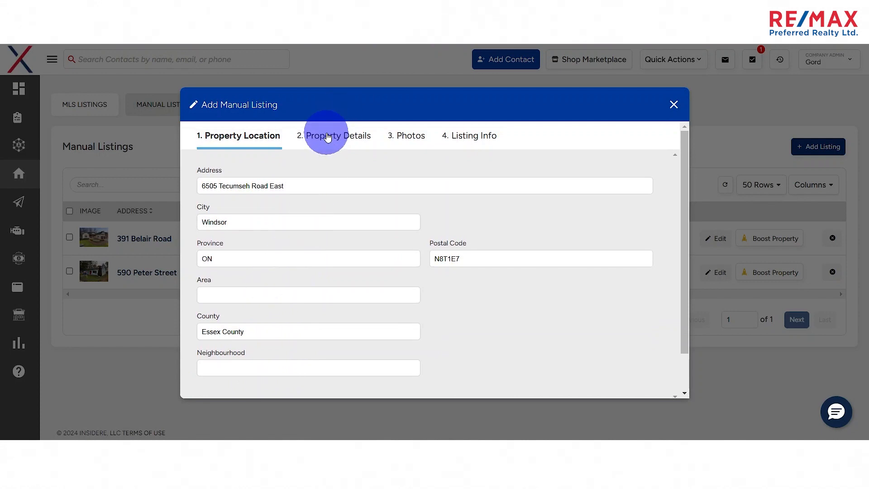
- Set the manual listing's type to Coming Soon and review the remaining property detail fields
click(327, 138)
click(321, 187)
click(288, 205)
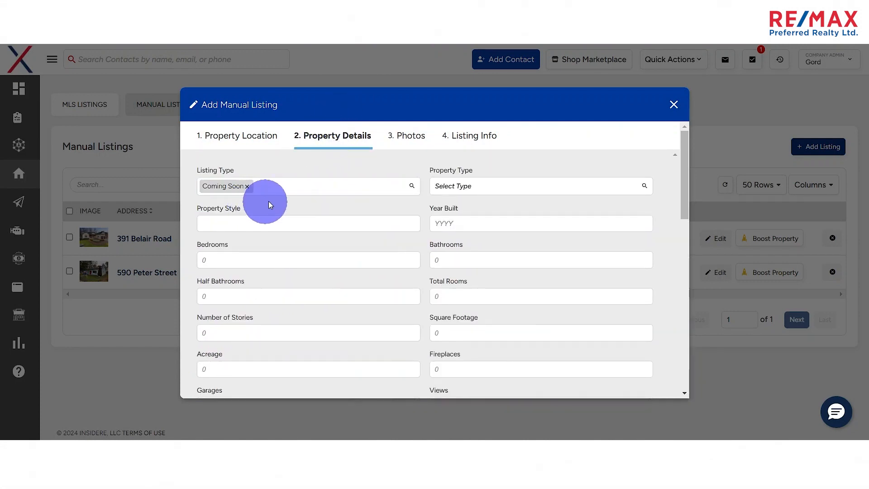
scroll(397, 178, down, 1)
scroll(453, 272, down, 1)
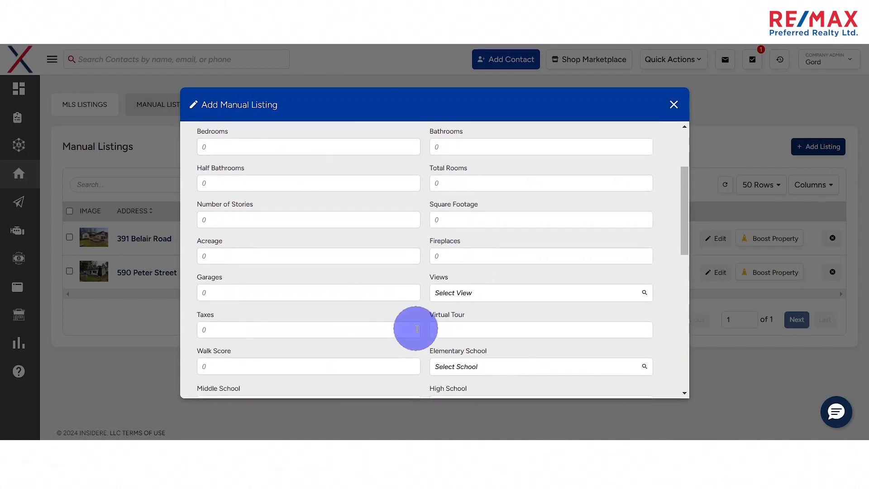
scroll(317, 258, down, 2)
scroll(348, 229, down, 6)
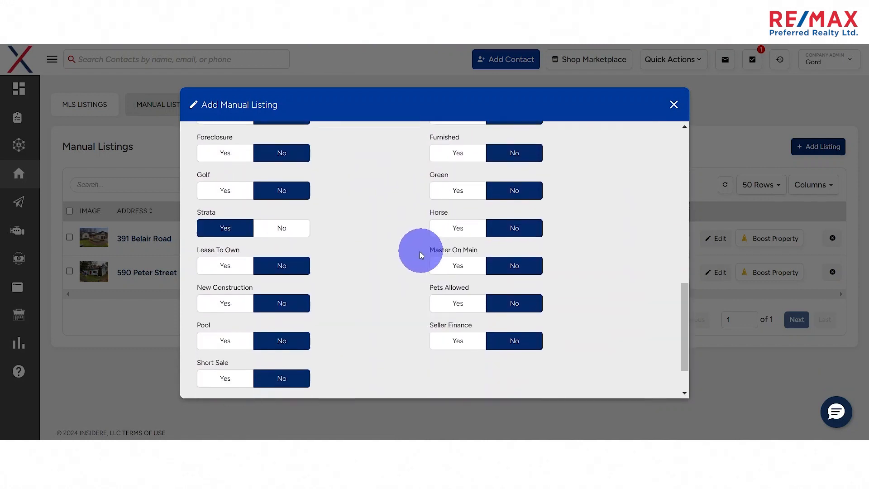
scroll(341, 285, up, 7)
scroll(341, 285, up, 4)
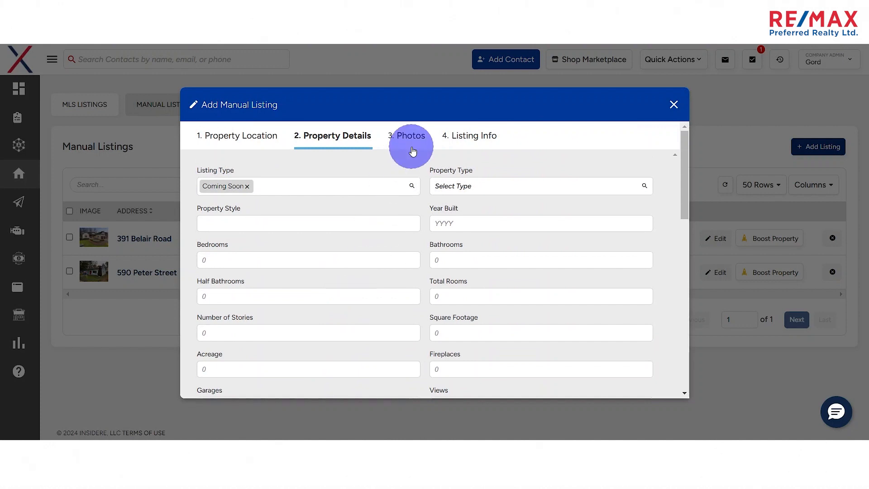
- Open the photo upload for the manual listing and cancel the file selection
click(406, 144)
click(403, 193)
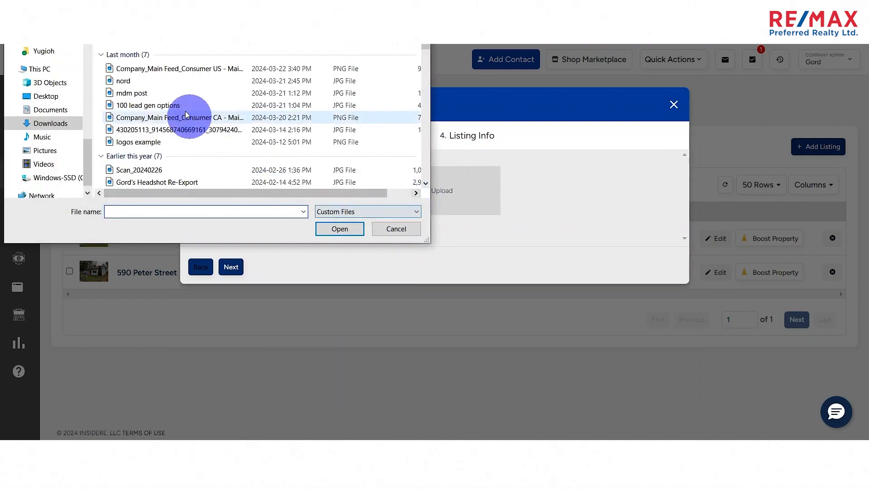
click(396, 228)
click(401, 190)
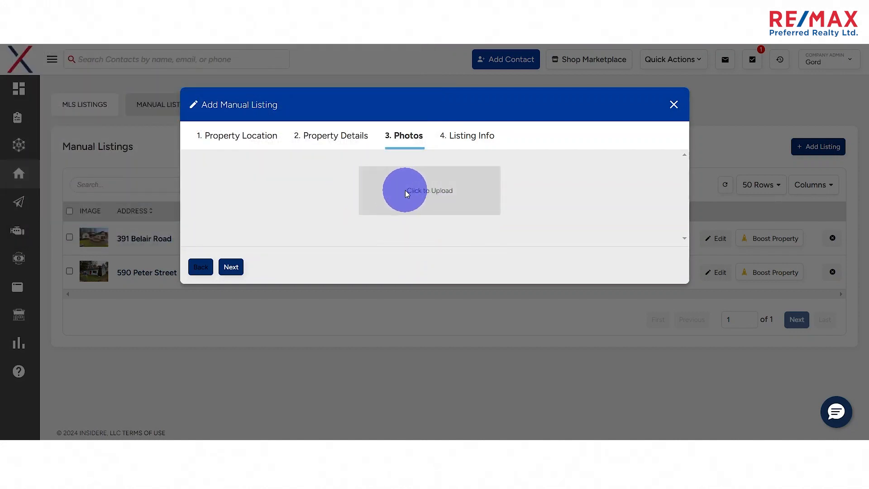
- Examine the manual listing's price, date, MLS link, agent and remarks fields, and close the form without saving
click(461, 144)
click(460, 142)
click(267, 190)
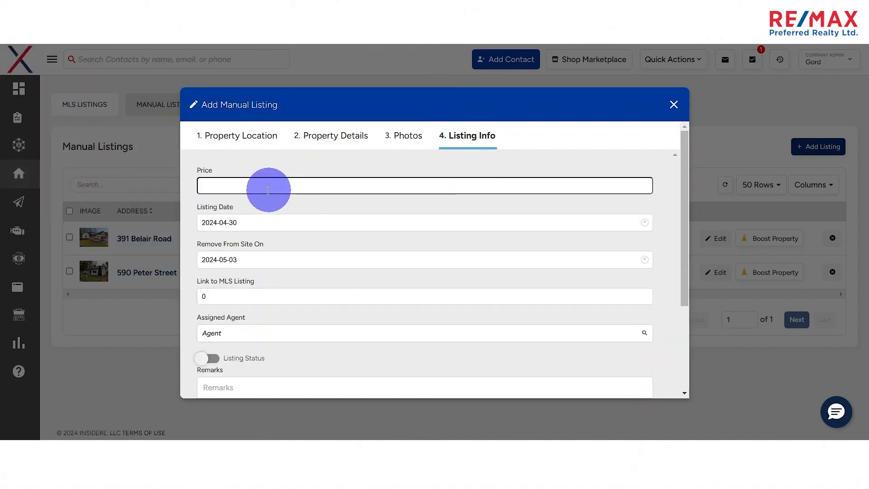
scroll(267, 191, down, 2)
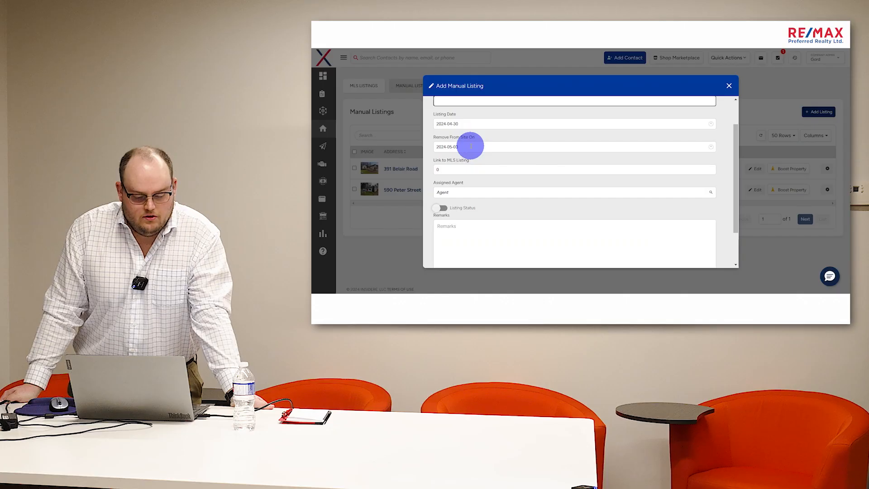
scroll(256, 199, up, 2)
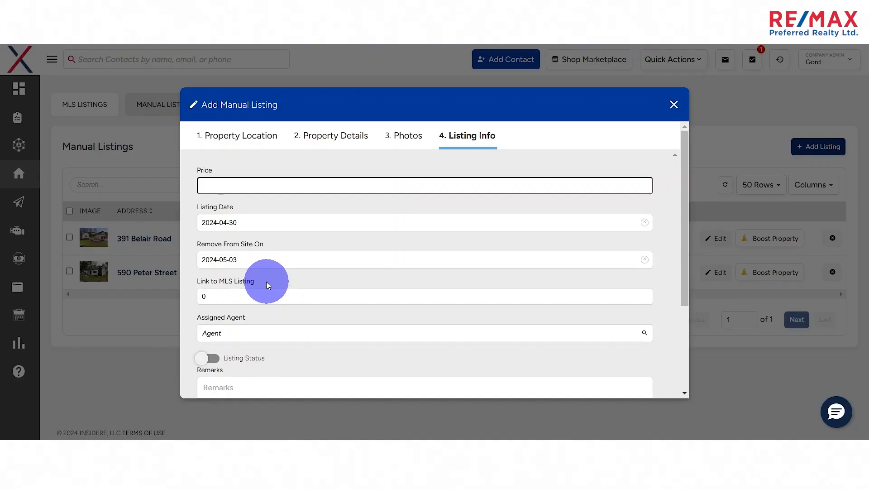
scroll(267, 284, down, 3)
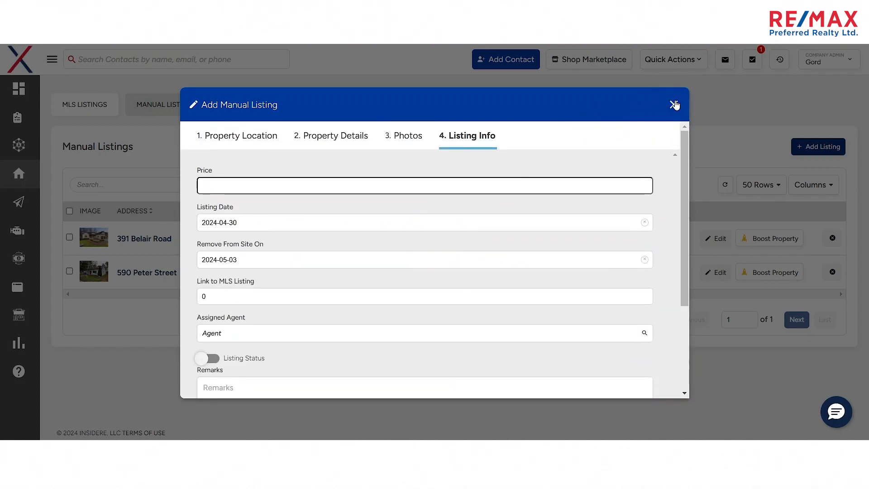
click(674, 105)
click(393, 254)
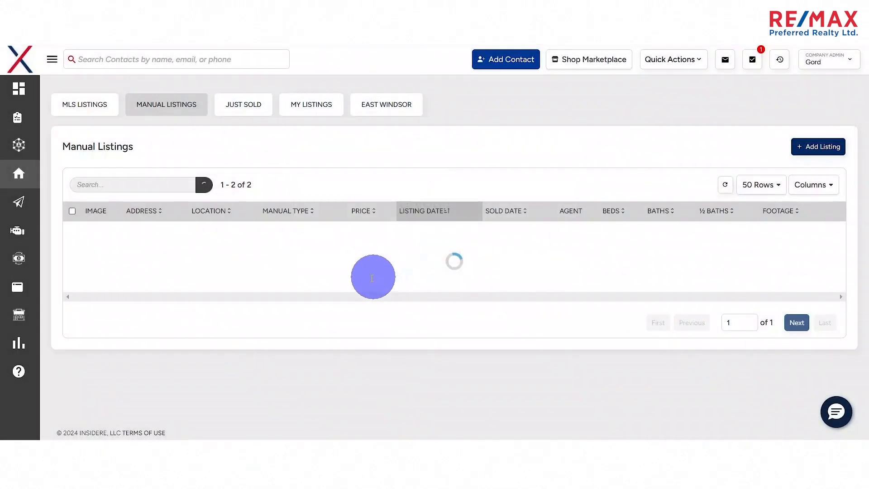
- Return to the Design Centre and browse its social media designs
mouse_move(17, 231)
mouse_move(17, 202)
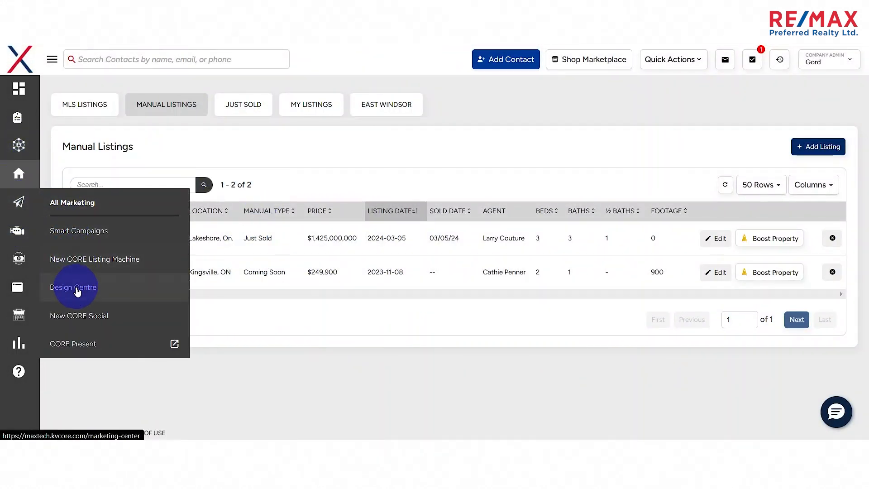
click(71, 295)
scroll(268, 229, down, 1)
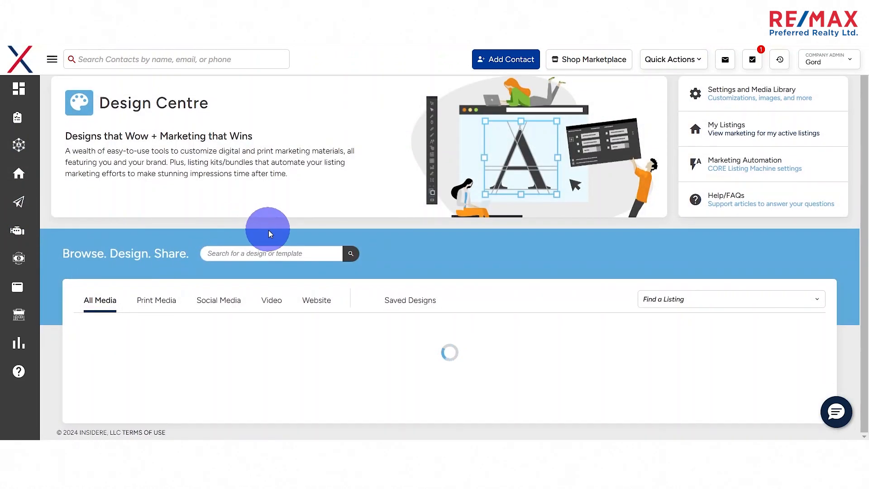
click(218, 301)
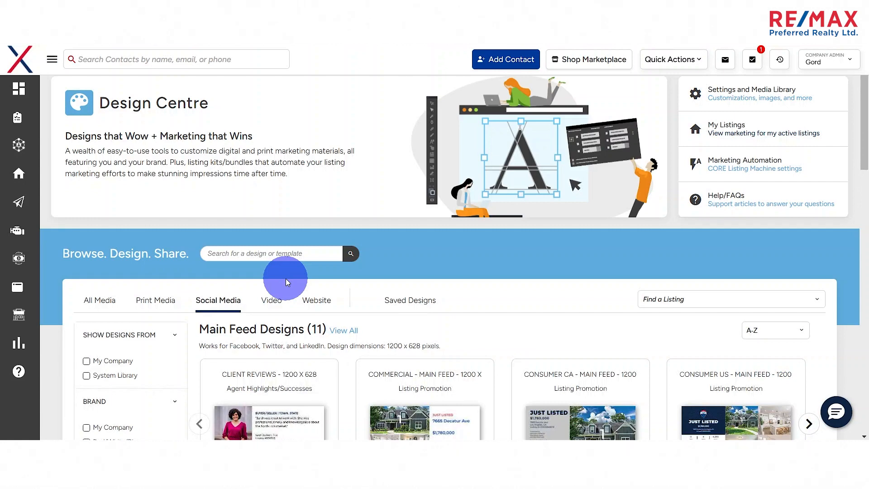
scroll(184, 278, down, 6)
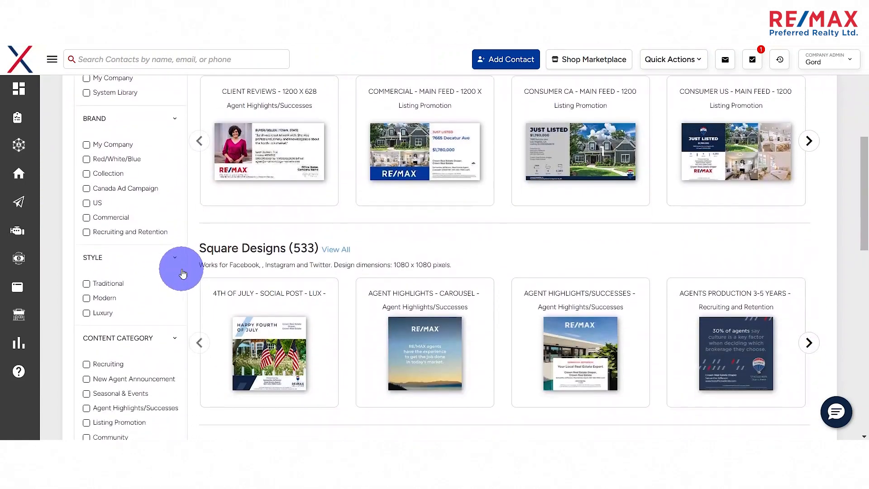
- Filter the social media designs to the Listing Promotion category and open the Consumer US square social post template
scroll(131, 300, down, 2)
click(86, 312)
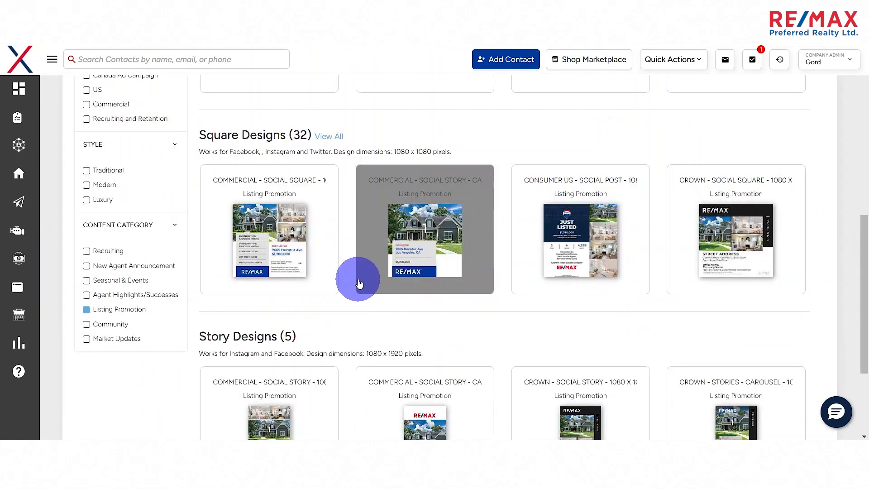
click(603, 209)
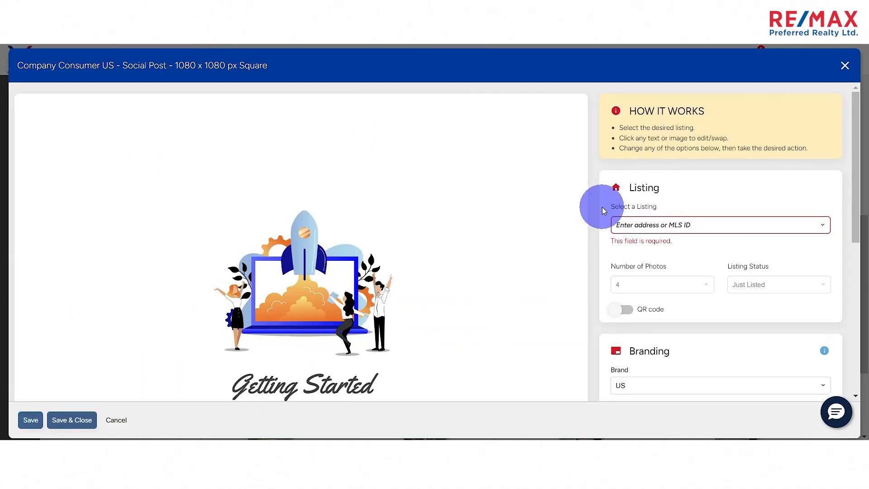
- Fill the social post with the first manual listing and review the populated design
click(655, 222)
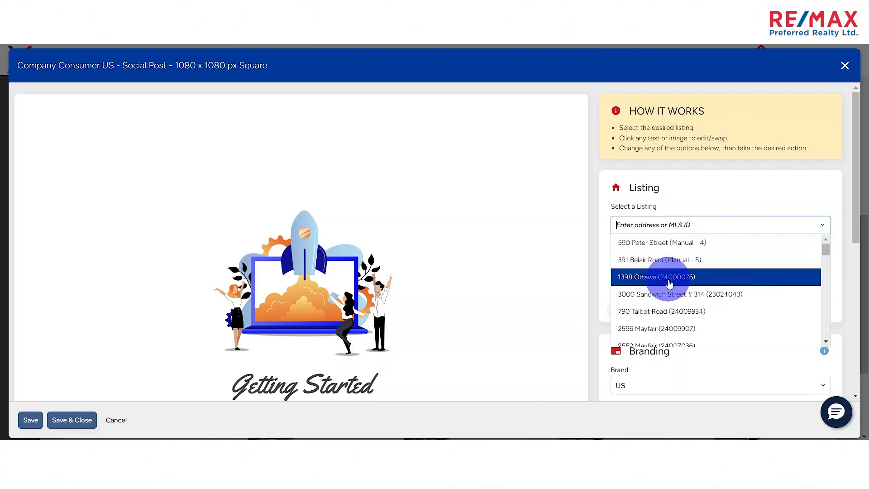
click(656, 248)
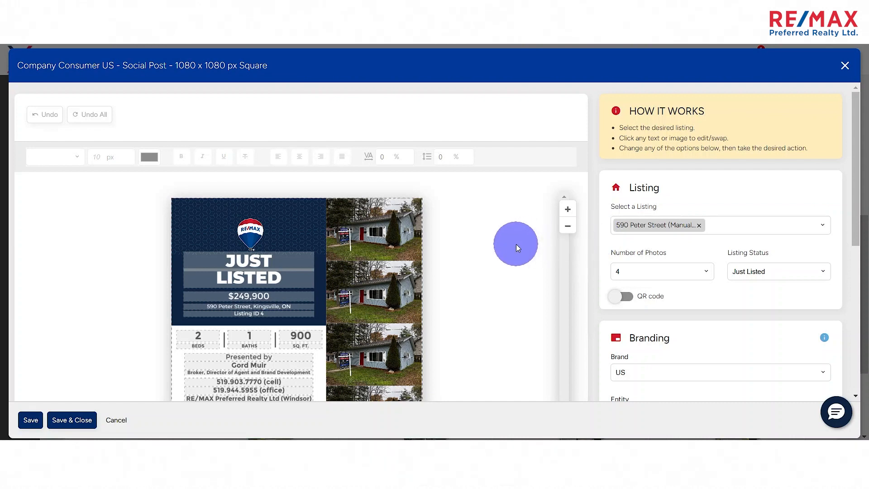
scroll(513, 249, down, 3)
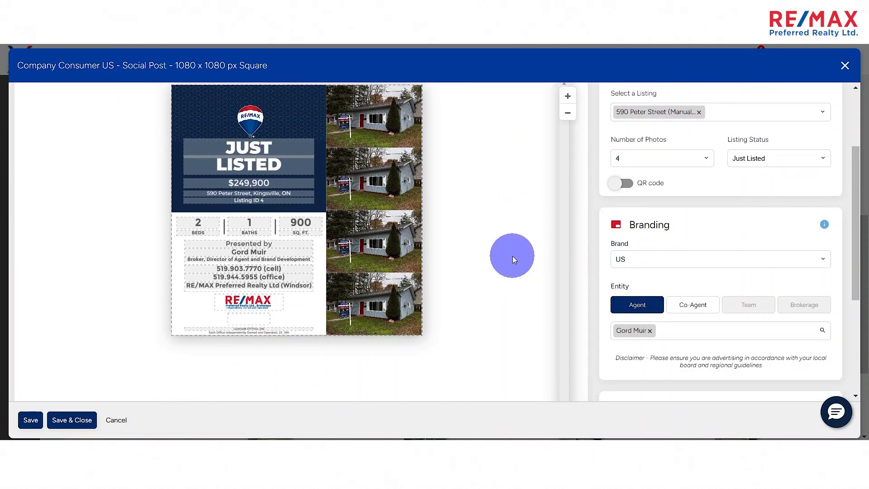
- Open the image swap for the second property photo and close it without replacing the photo
click(374, 180)
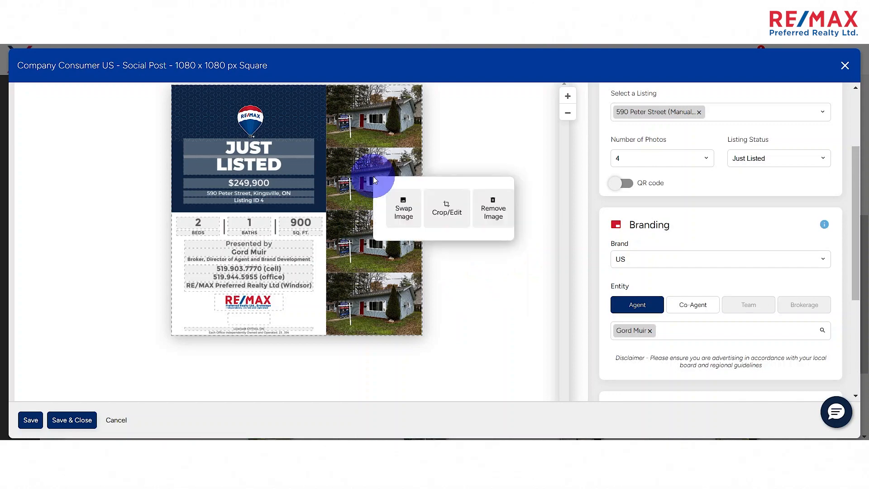
click(395, 210)
click(249, 370)
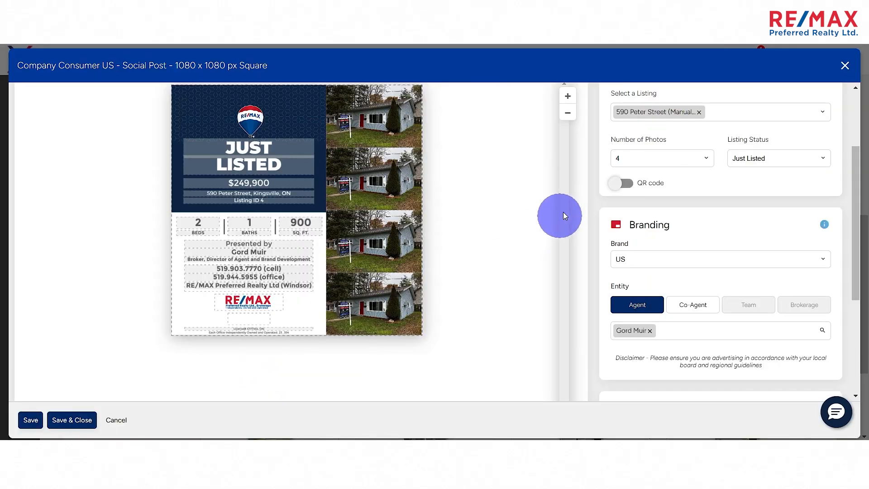
- Set the social post's listing status to Coming Soon
scroll(522, 201, up, 1)
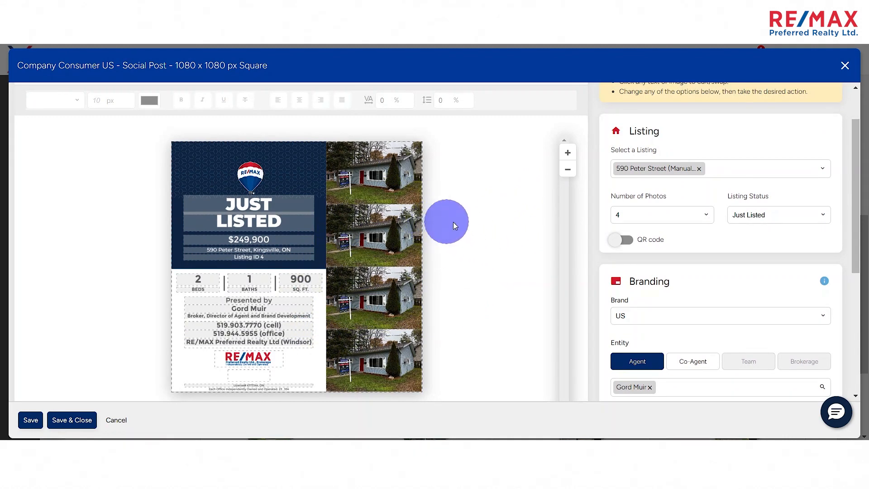
scroll(455, 226, down, 1)
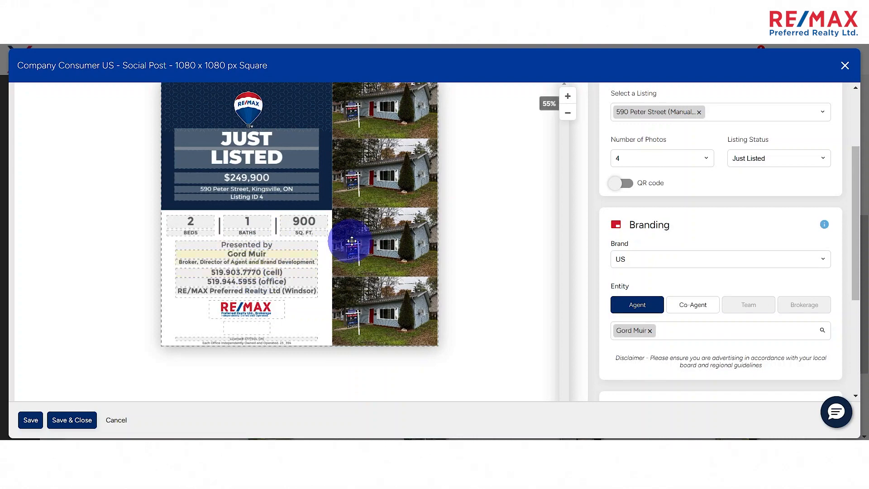
scroll(468, 208, up, 1)
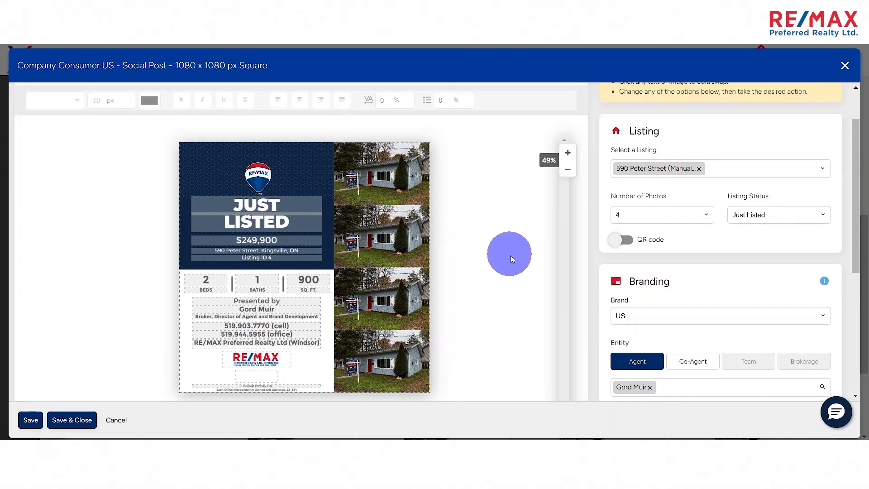
scroll(510, 255, down, 1)
click(799, 159)
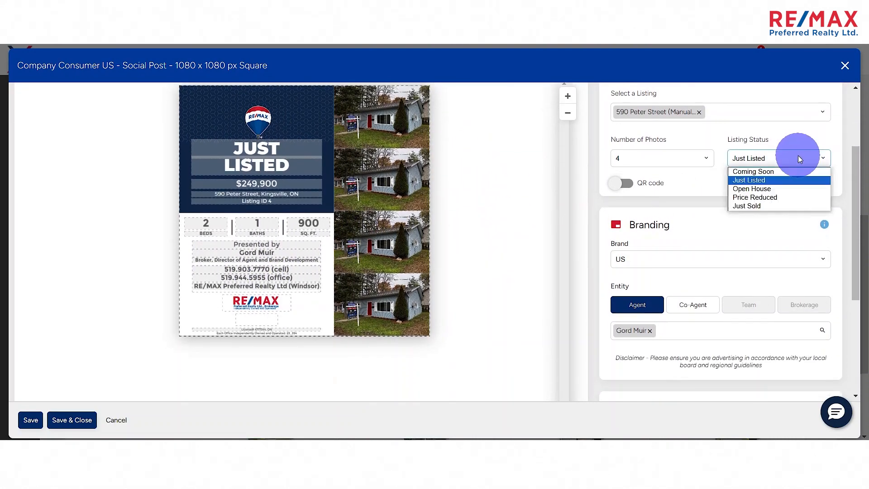
click(769, 137)
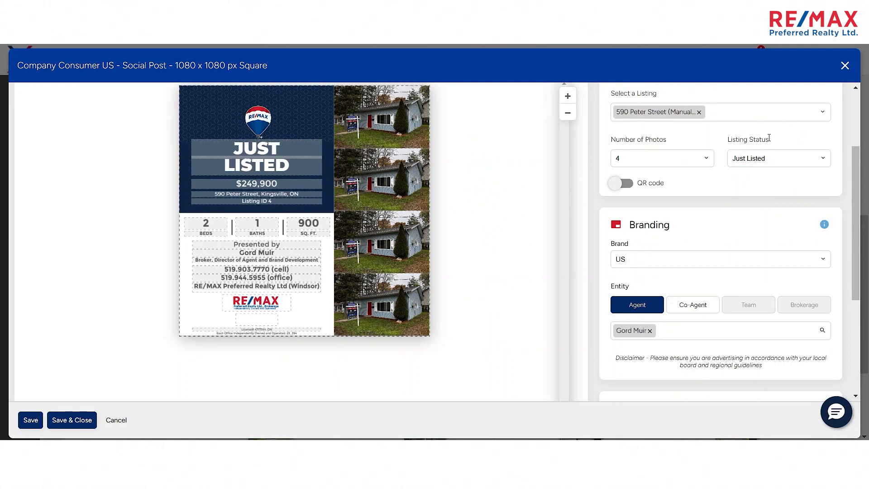
click(784, 159)
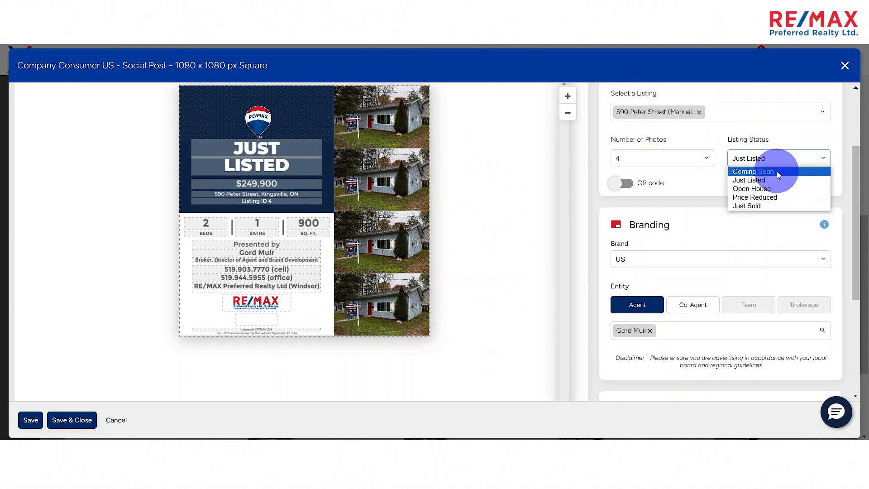
click(777, 171)
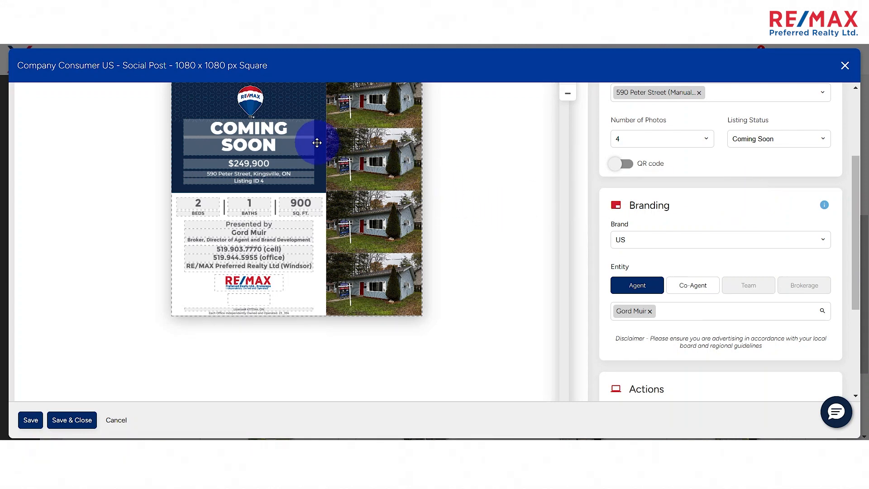
- Delete the last three letters of COMING in the post's headline and retype ING
click(288, 128)
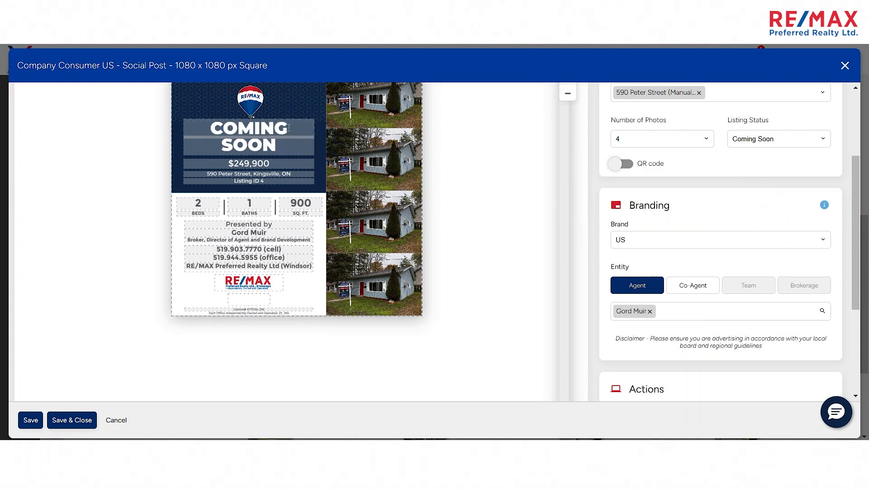
key(BackSpace)
key(BackSpace)
key(BackSpace)
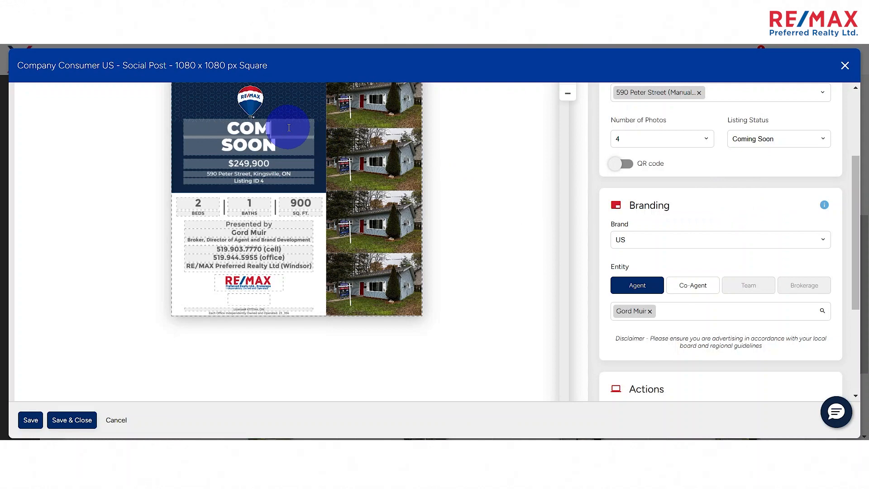
text(ING)
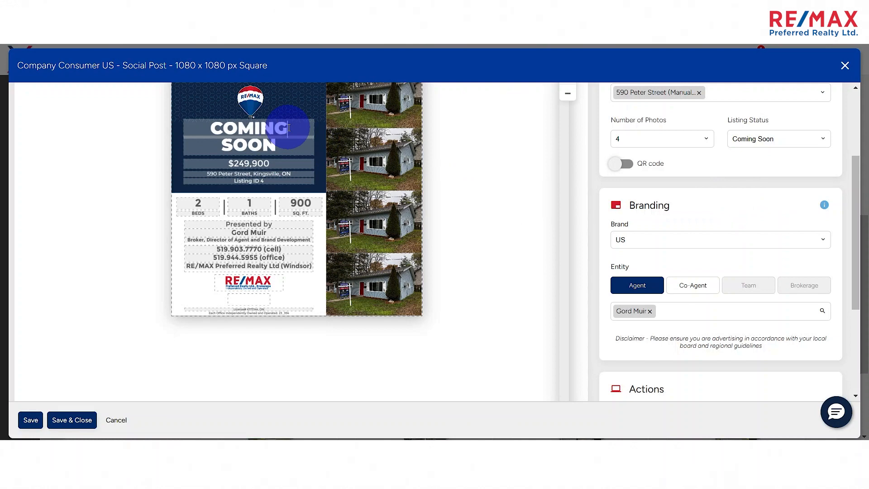
- Try the word OPEN in the post's headline and restore the wording to COMING
key(BackSpace)
key(BackSpace)
key(BackSpace)
key(BackSpace)
key(BackSpace)
key(BackSpace)
text(OPEN)
key(BackSpace)
key(BackSpace)
key(BackSpace)
key(BackSpace)
text(COMING)
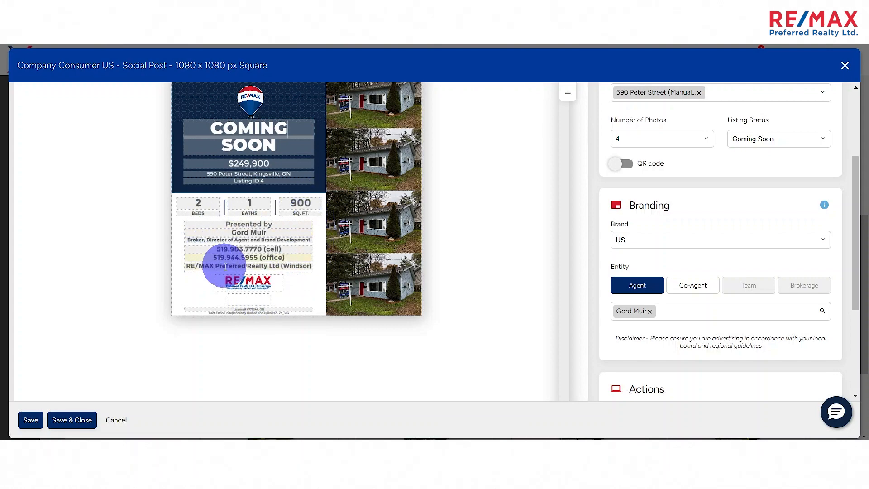
- Download the finished social post and open the resulting PNG from the Downloads folder
scroll(225, 264, up, 2)
scroll(251, 258, down, 1)
scroll(475, 214, up, 1)
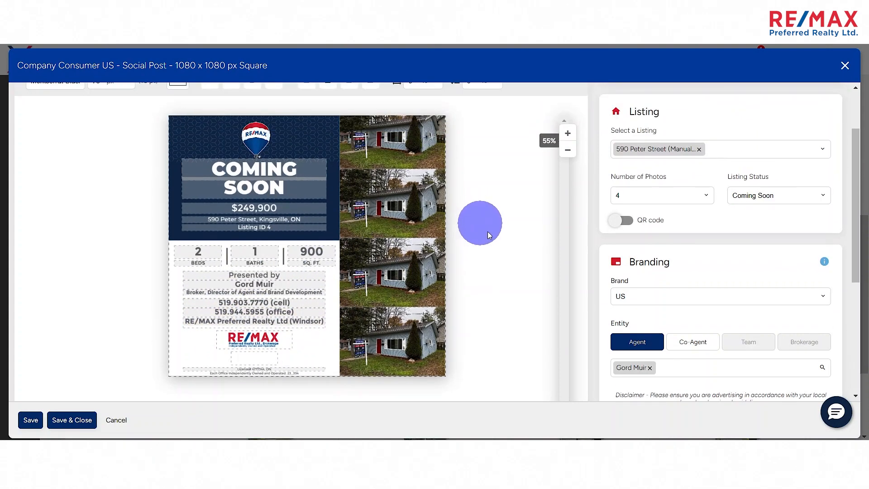
scroll(604, 263, down, 2)
scroll(603, 260, down, 1)
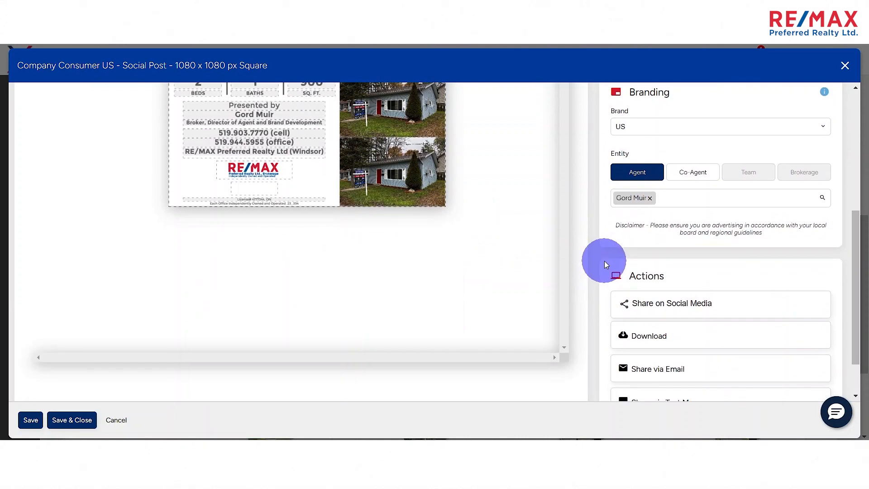
scroll(606, 264, down, 1)
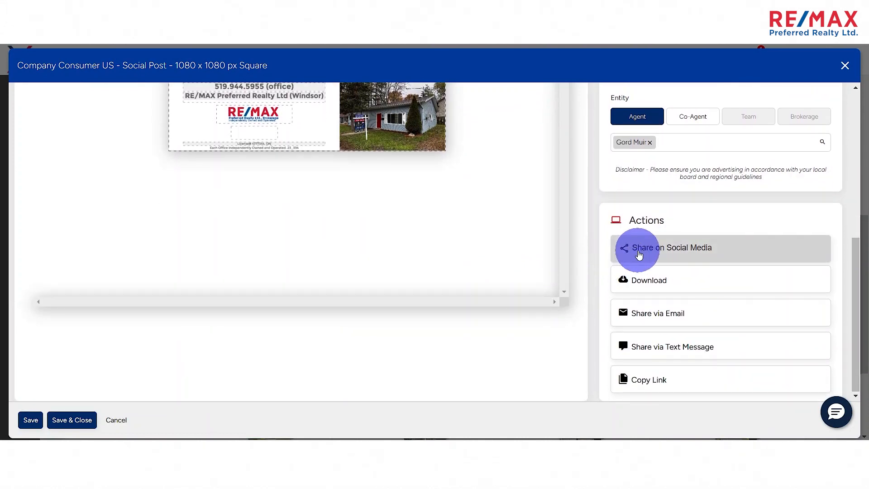
click(652, 278)
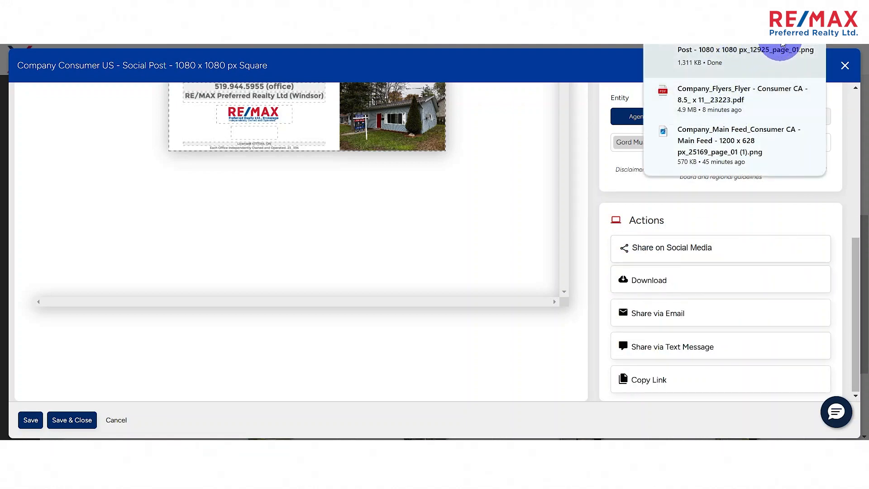
click(787, 46)
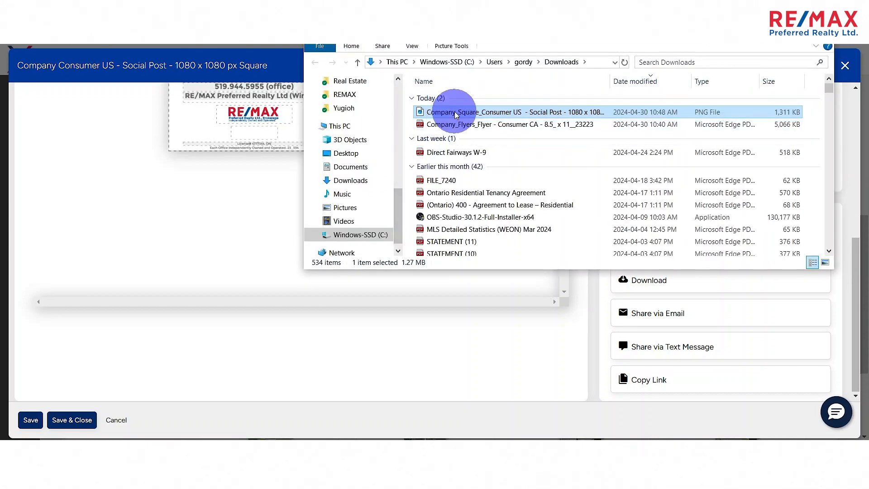
double_click(456, 114)
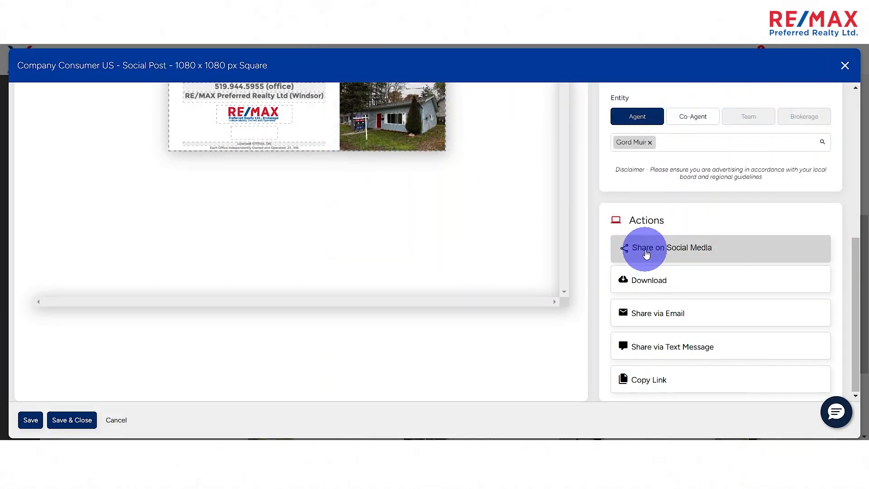
- Expand the social media sharing options and save the design so it can be shared
click(648, 249)
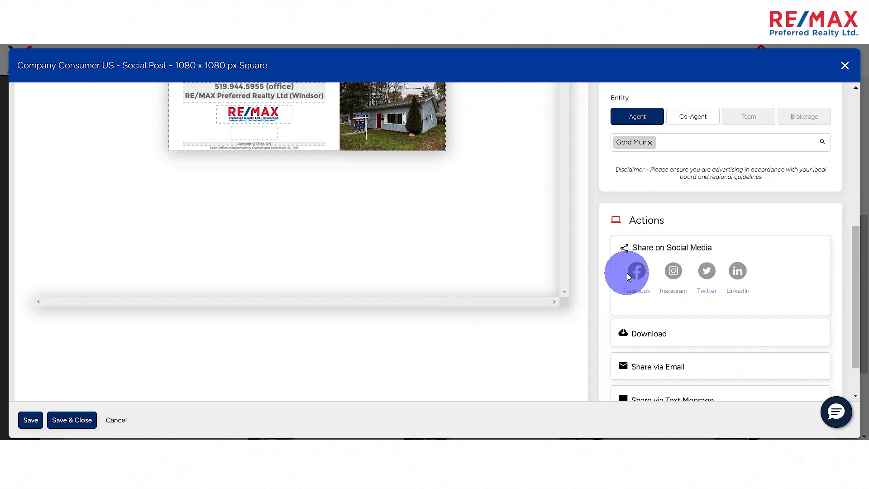
click(31, 419)
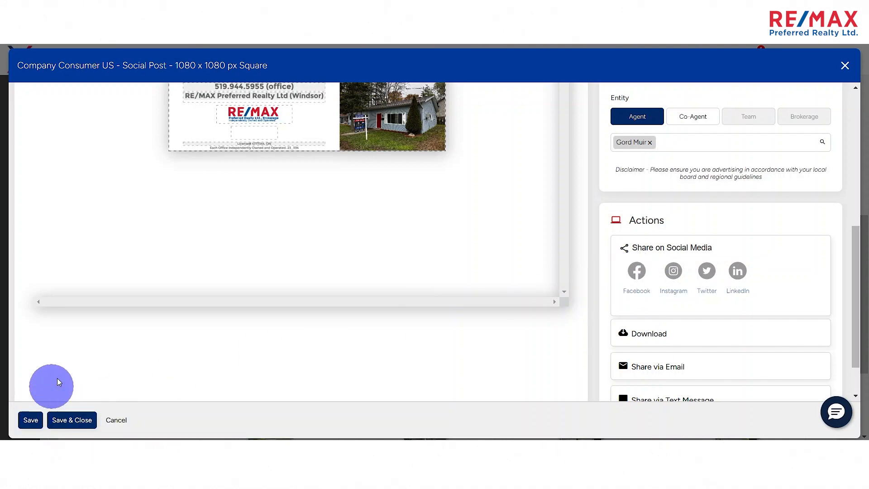
click(28, 421)
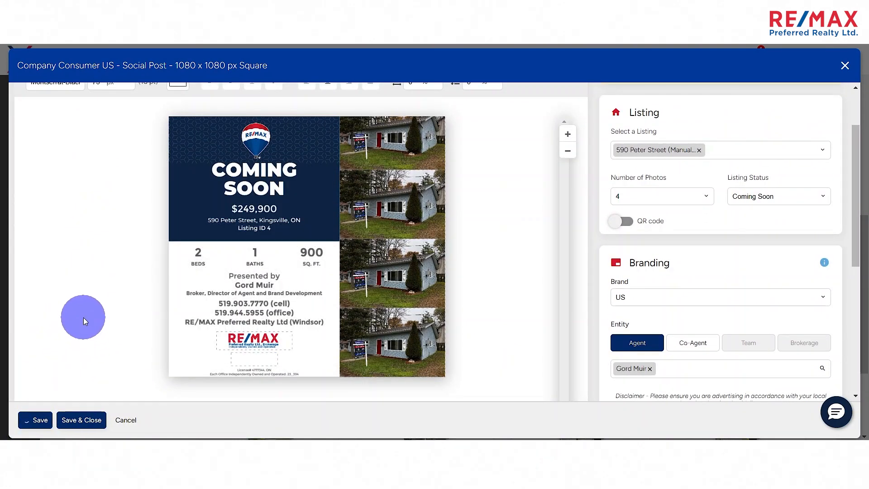
- Start sharing the saved post on Facebook and cancel at the confirmation
scroll(84, 308, down, 1)
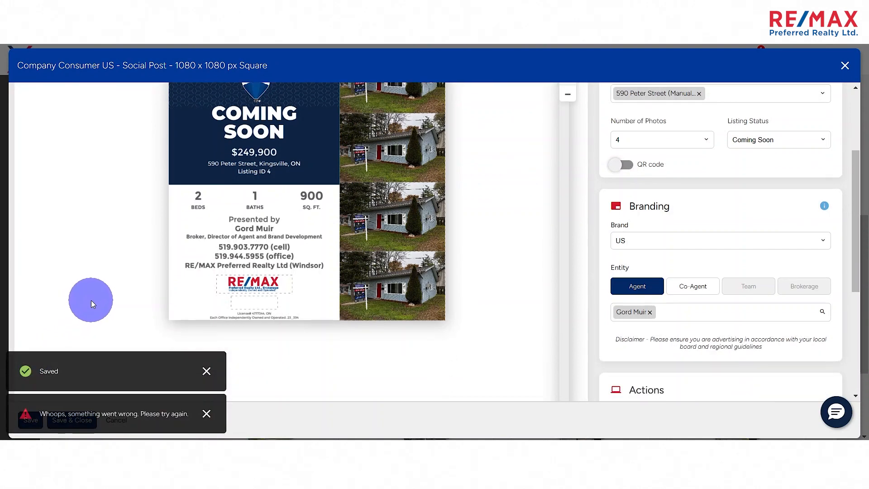
scroll(278, 331, down, 2)
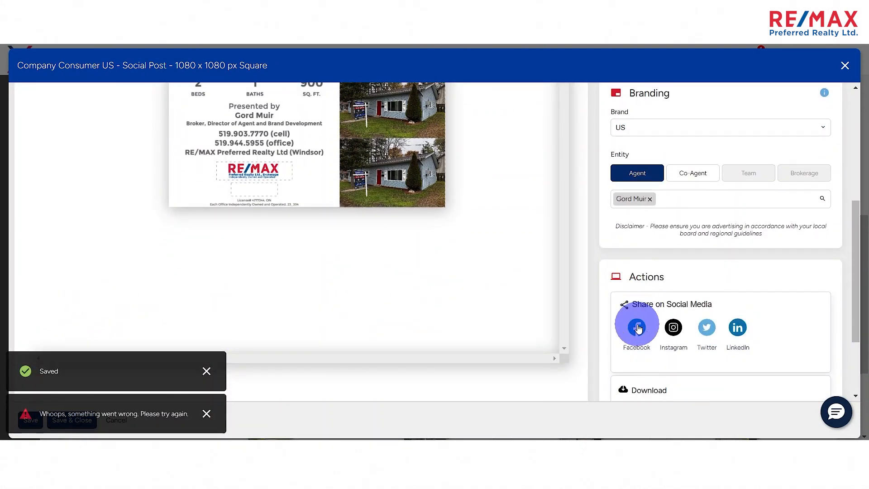
scroll(627, 313, down, 2)
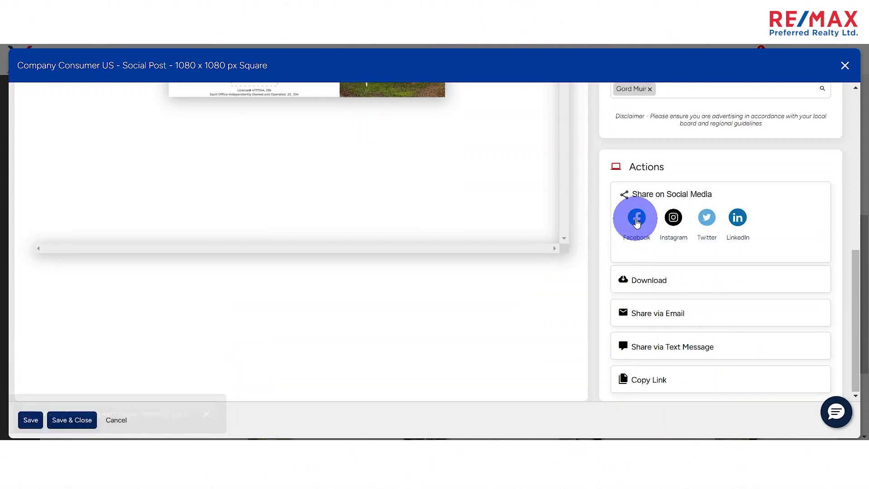
click(636, 220)
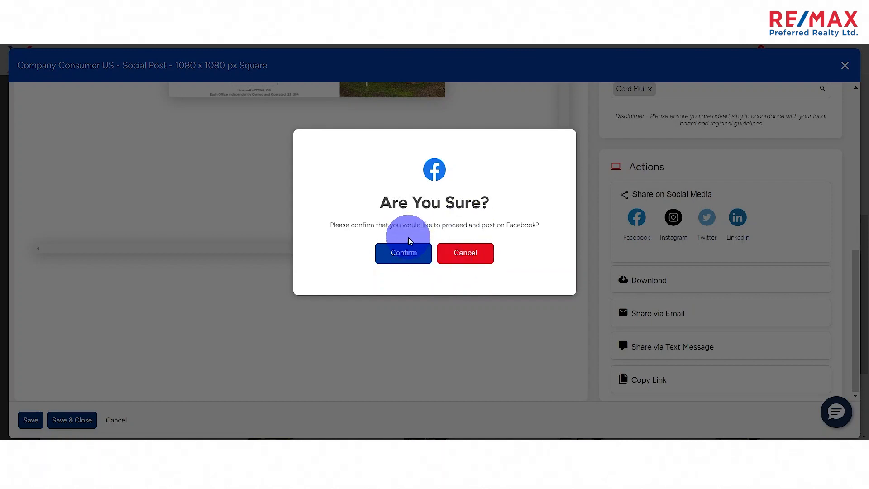
click(471, 253)
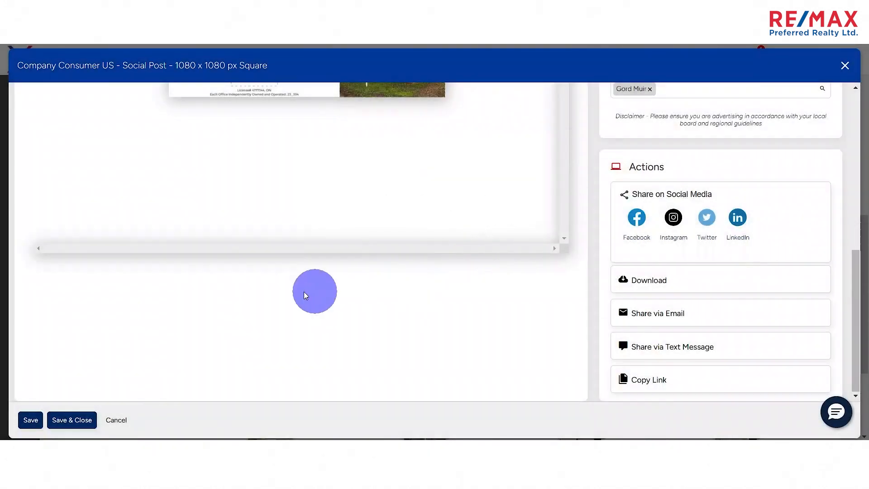
- Open the email draft for sharing the post and discard it without sending
scroll(459, 272, up, 3)
scroll(390, 302, down, 3)
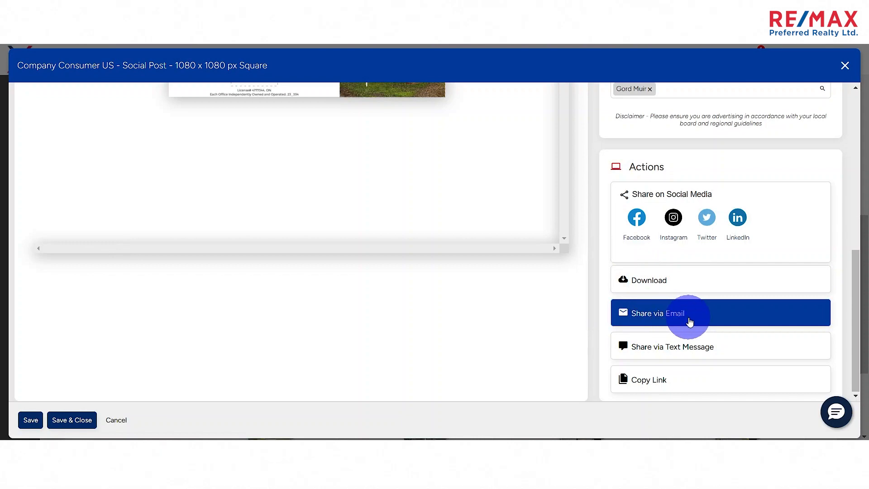
click(672, 315)
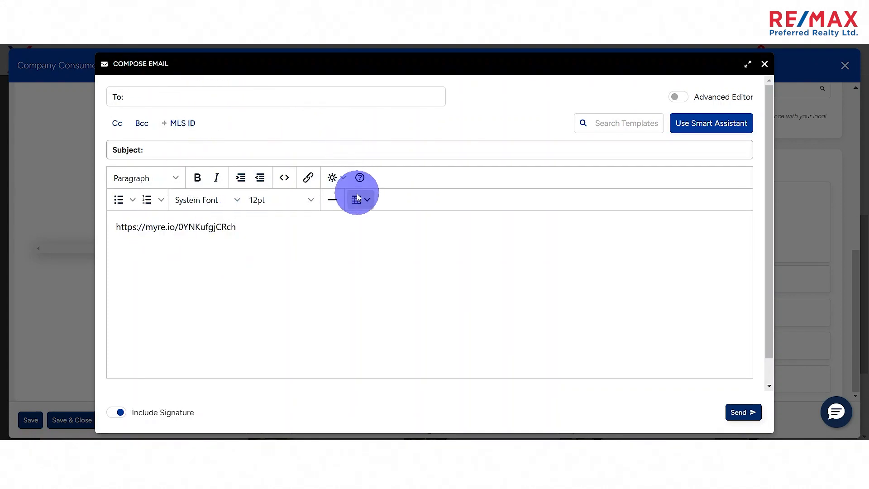
click(764, 66)
click(402, 254)
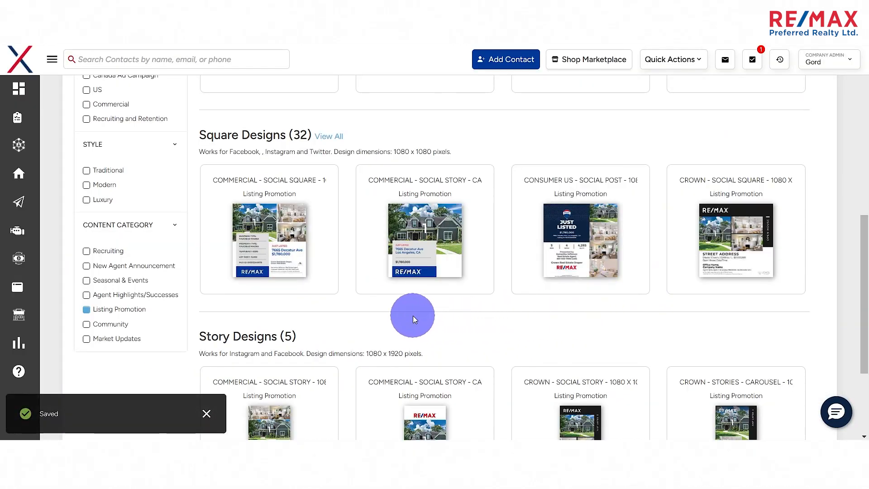
- Open the saved designs in the Design Centre and review the recently saved designs
scroll(412, 319, up, 1)
scroll(368, 300, down, 4)
scroll(298, 310, up, 5)
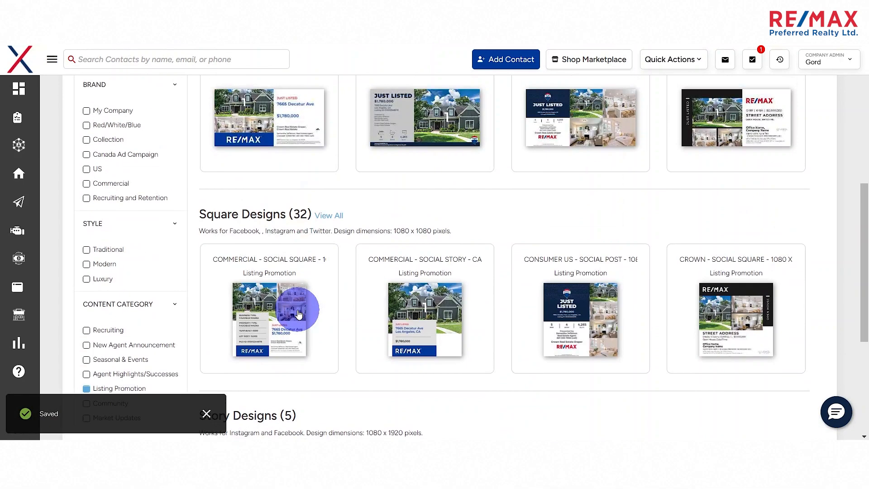
scroll(298, 312, up, 5)
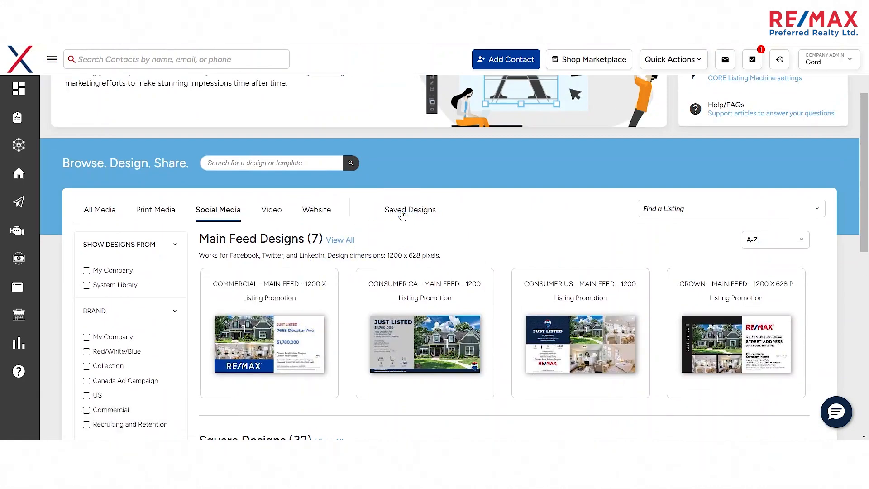
click(402, 214)
scroll(507, 276, down, 1)
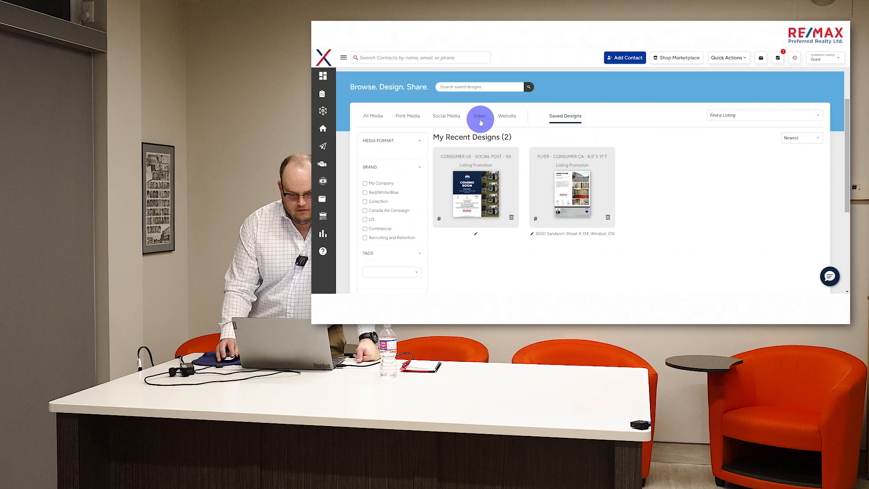
- Check the video and website design categories, and browse the main feed and square designs for social media
click(480, 119)
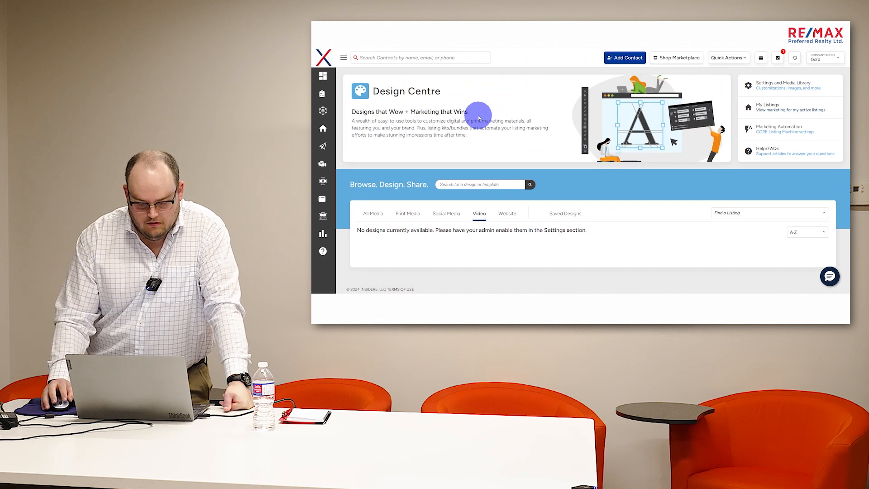
click(503, 215)
click(446, 215)
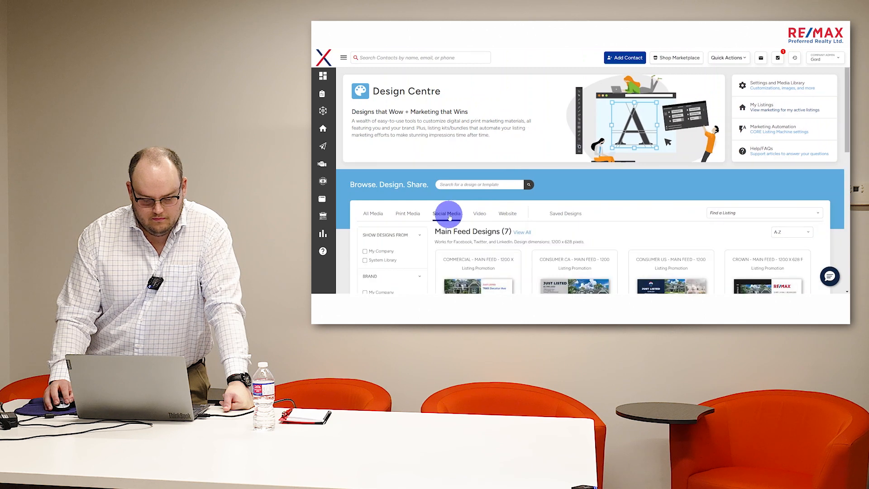
scroll(516, 195, down, 2)
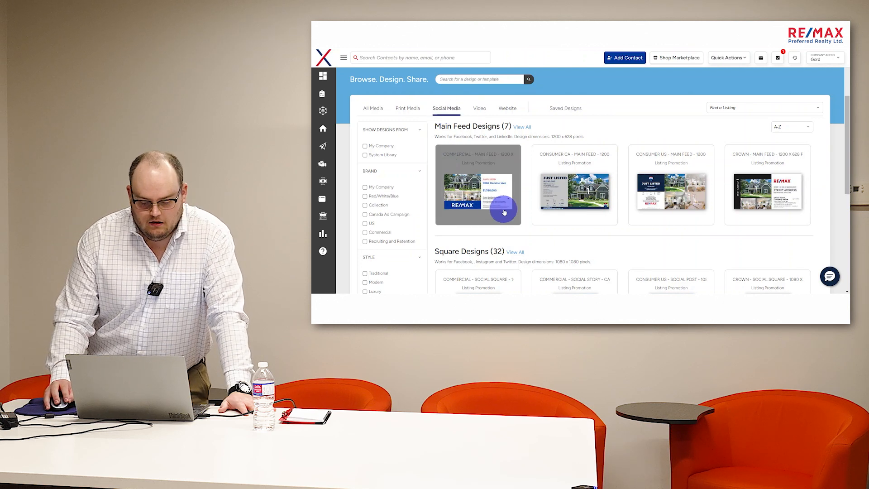
scroll(498, 207, down, 1)
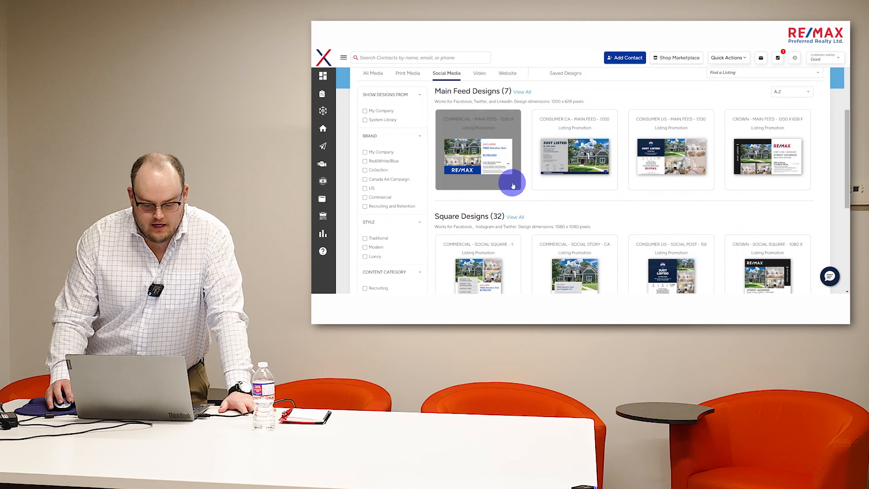
scroll(513, 186, down, 1)
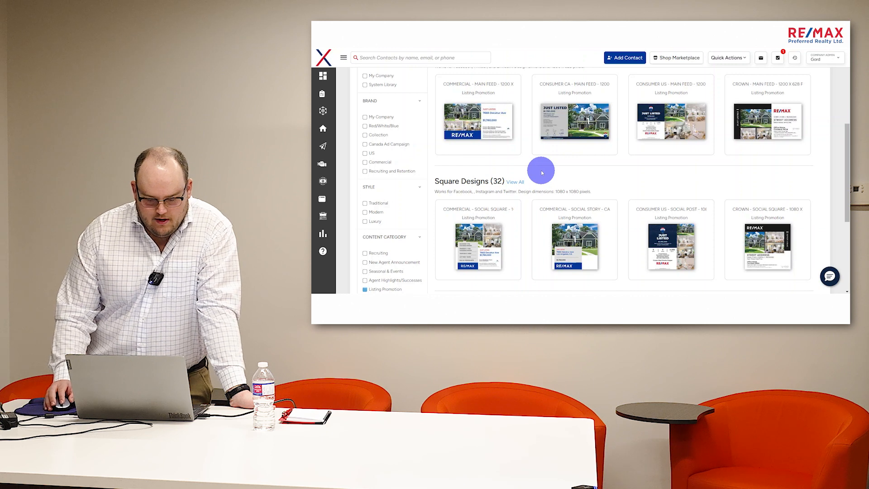
- Browse the print media templates, examining the flyer, postcard, brochure and door hanger designs
scroll(540, 171, up, 2)
click(406, 113)
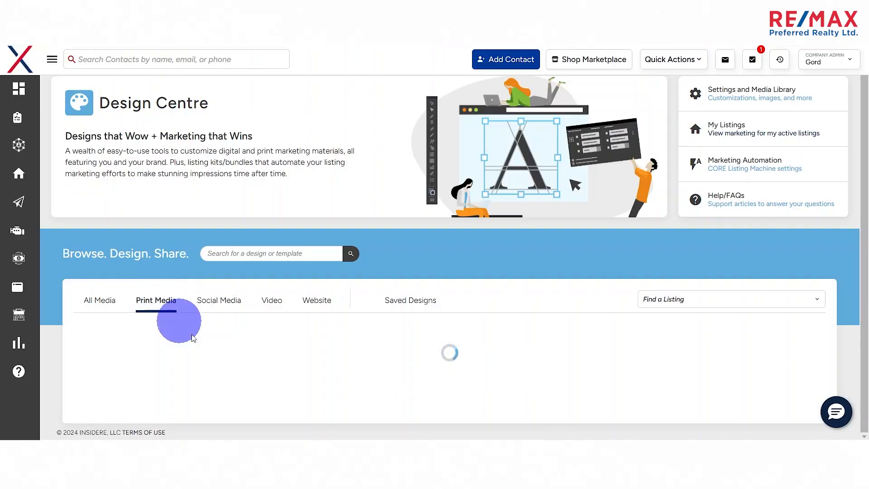
scroll(191, 336, down, 3)
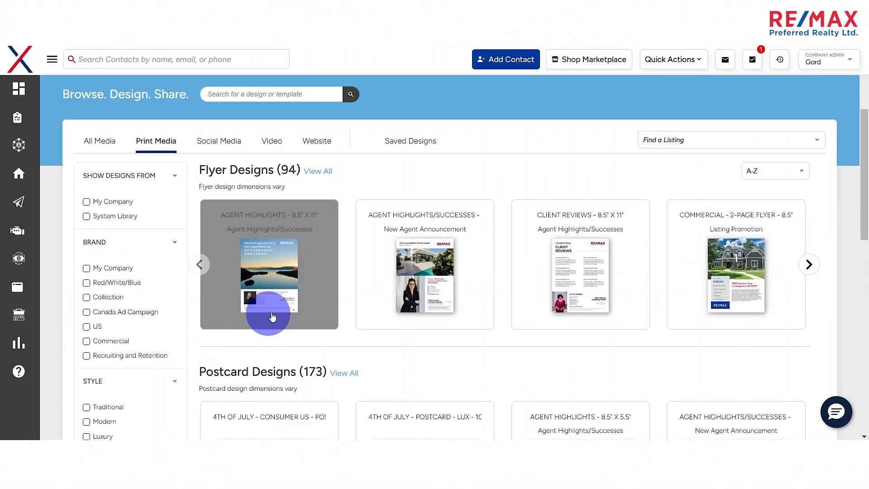
scroll(270, 316, down, 3)
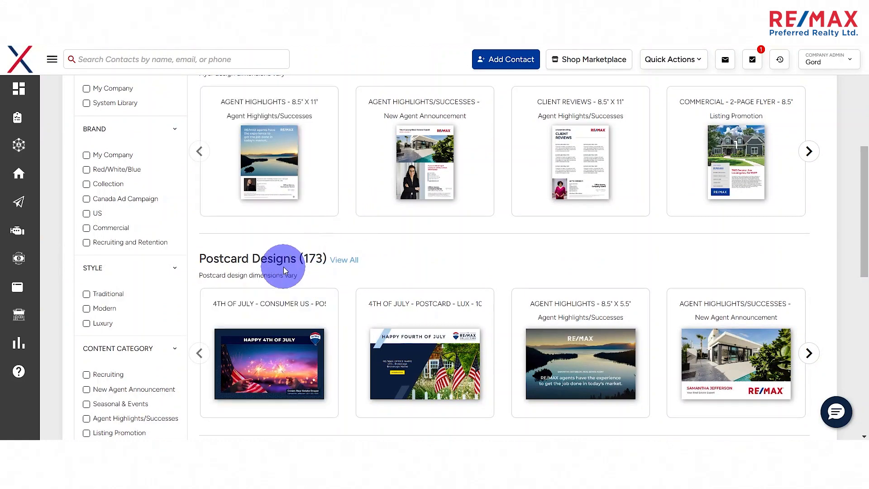
scroll(283, 271, up, 5)
scroll(204, 311, down, 10)
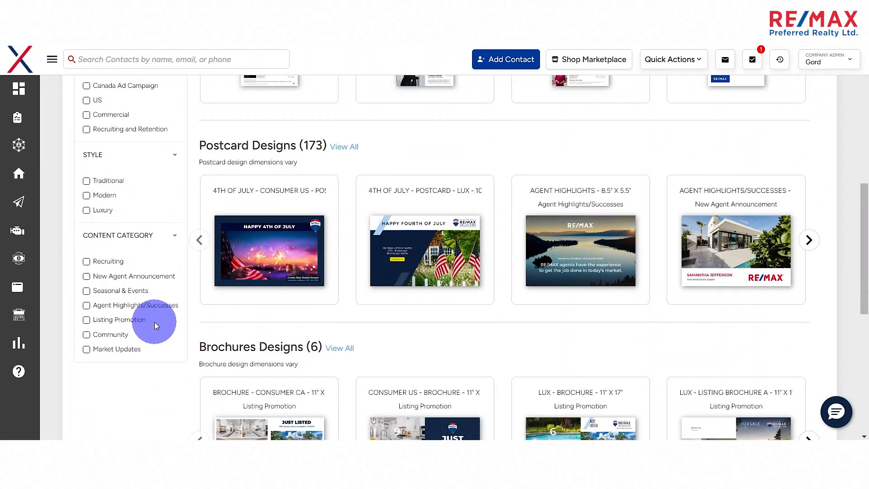
scroll(165, 305, down, 3)
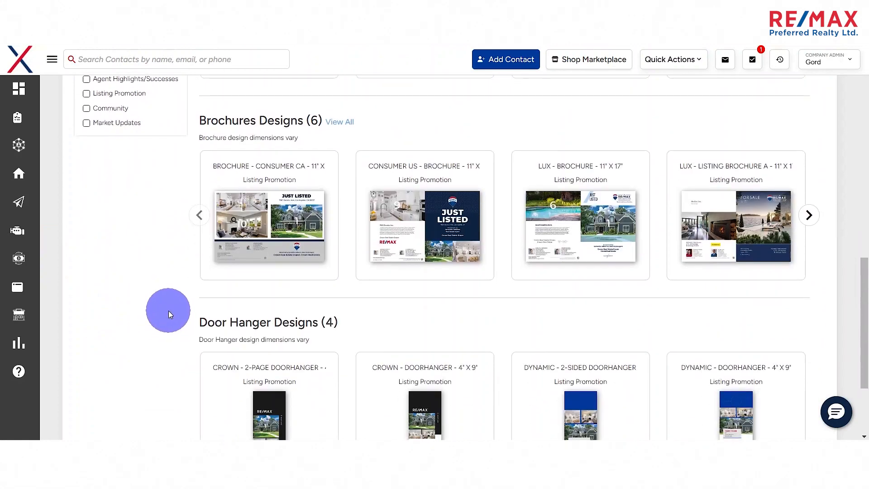
scroll(168, 311, up, 4)
scroll(254, 306, up, 2)
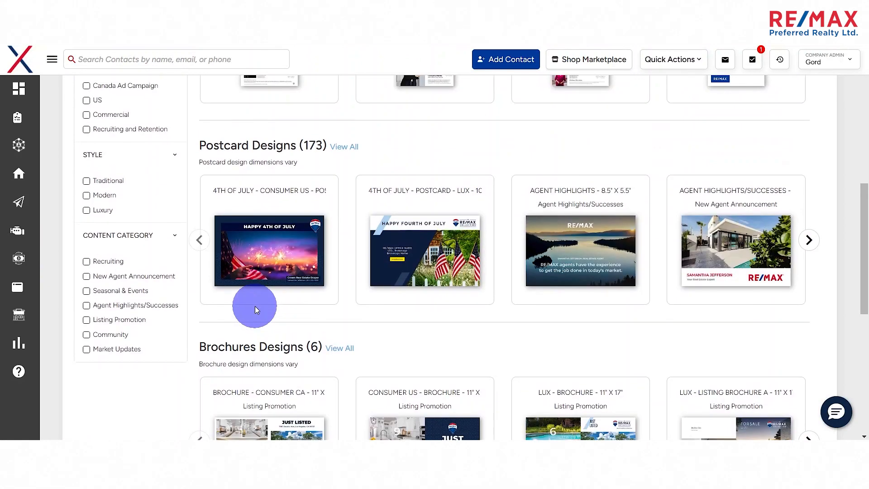
scroll(254, 306, up, 4)
scroll(237, 278, down, 4)
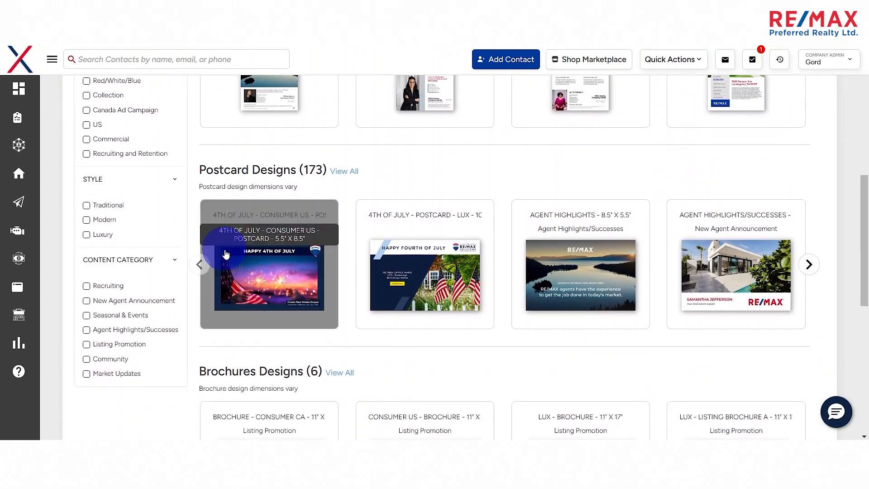
scroll(228, 253, up, 6)
- Return to the social media templates and browse through the main feed, square and story designs
click(218, 259)
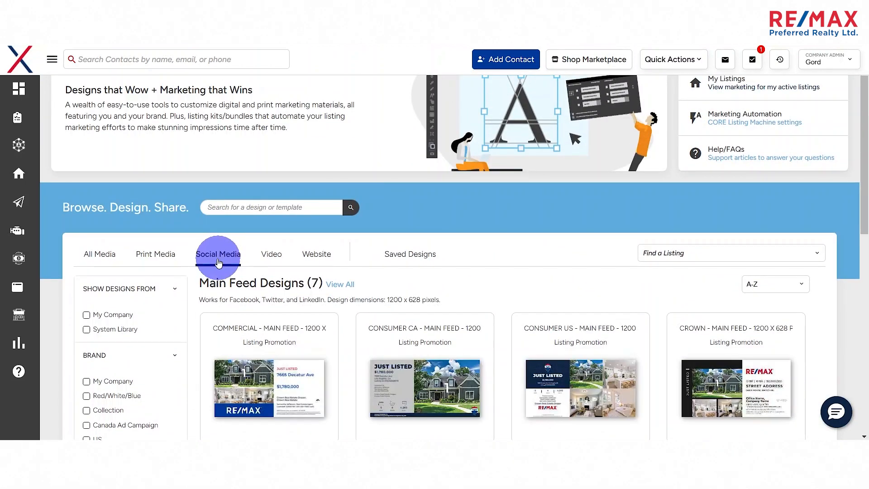
scroll(219, 283, down, 6)
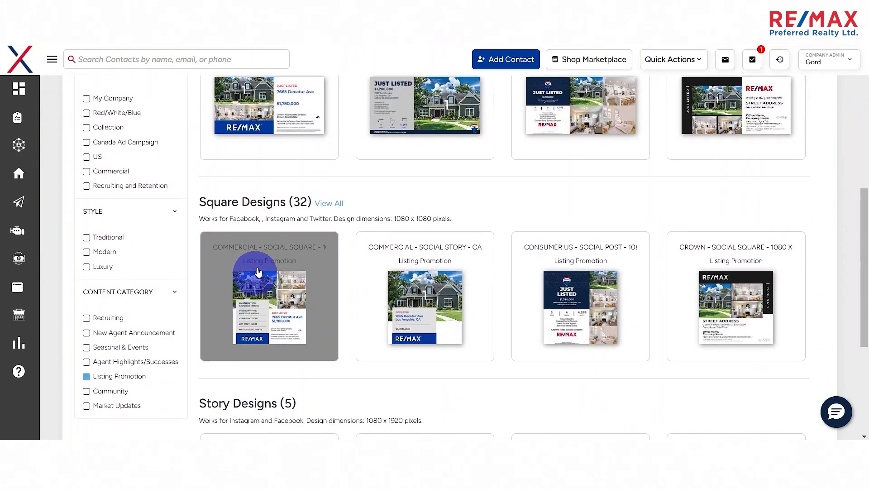
scroll(258, 272, up, 4)
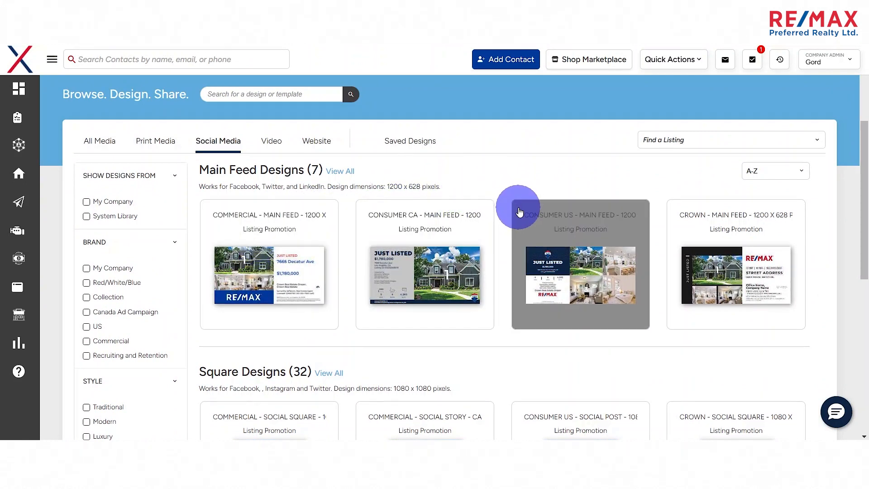
scroll(501, 227, down, 5)
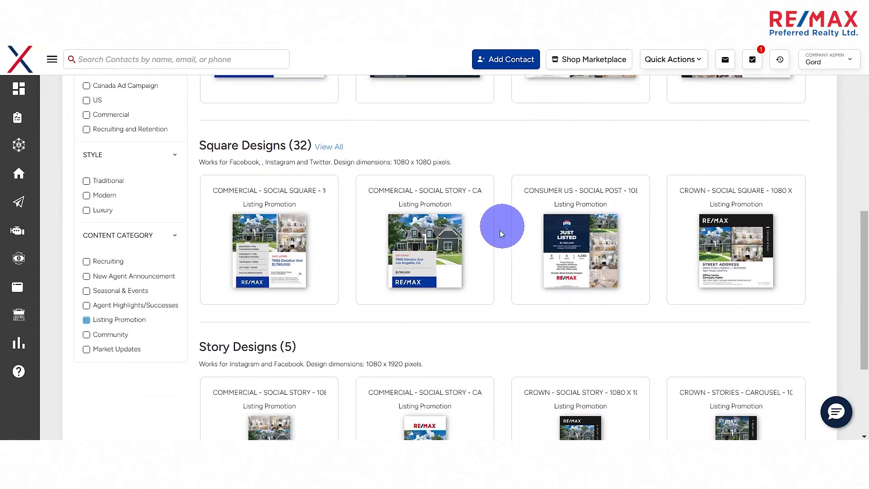
scroll(375, 257, down, 4)
scroll(375, 257, down, 1)
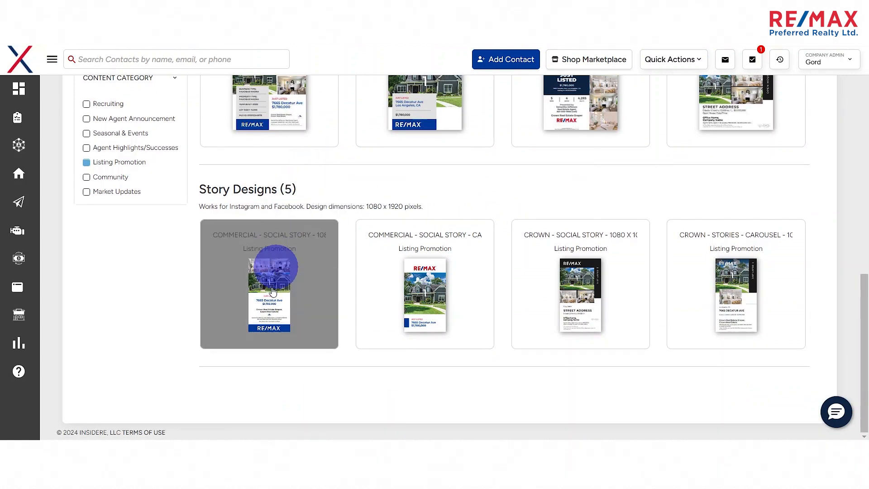
- Open the Company Commercial Social Story Carousel template (1080 x 1920 px) and select the fourth listing offered
click(444, 292)
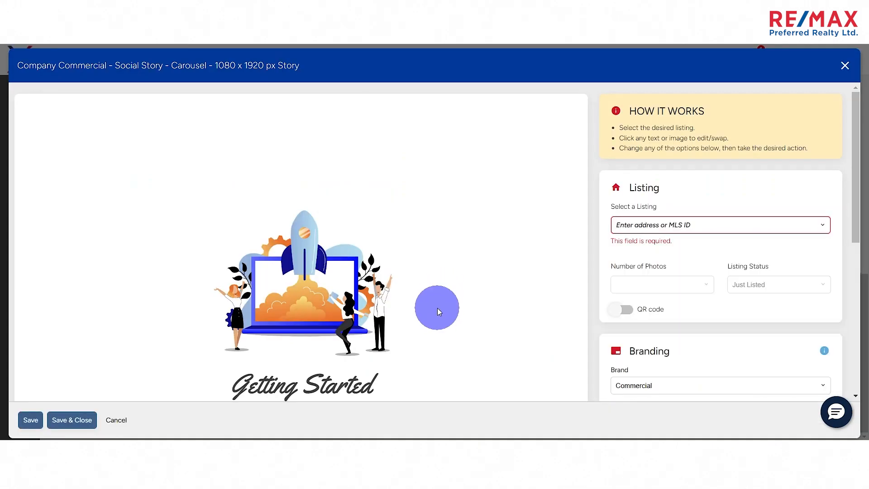
click(668, 224)
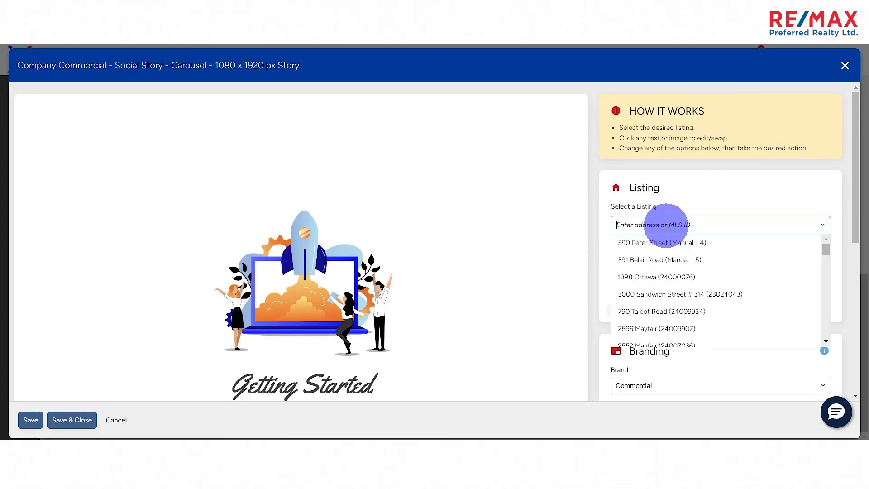
click(677, 295)
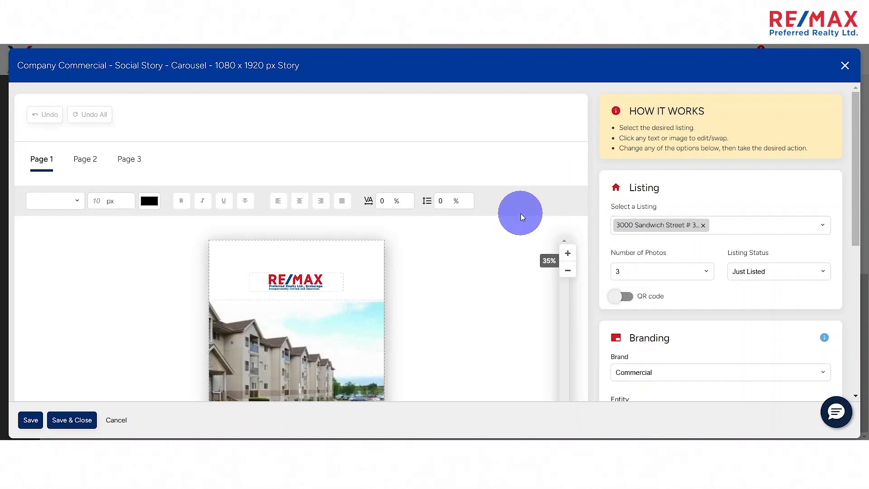
- Examine the carousel story's first page together with its listing, branding and sharing options
scroll(583, 220, down, 4)
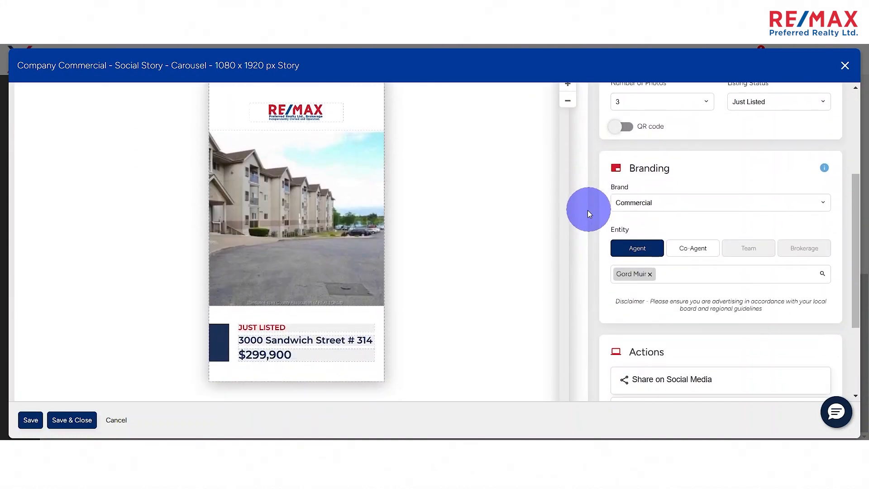
scroll(457, 275, up, 3)
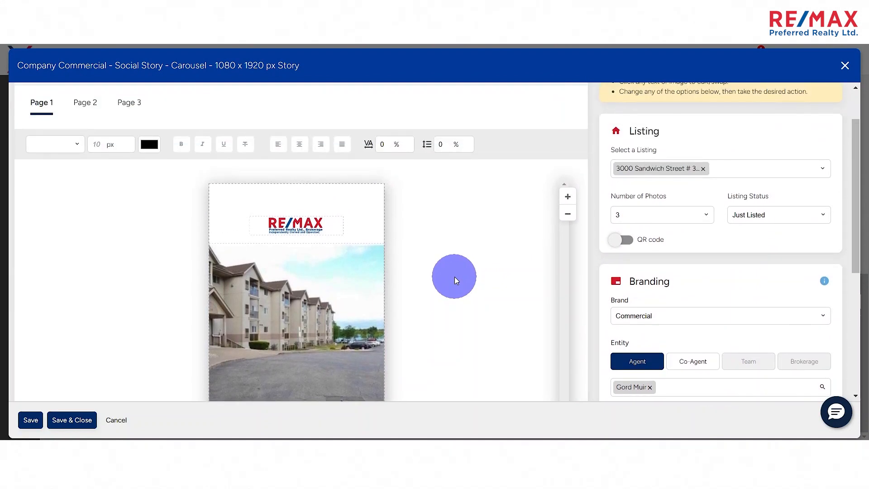
scroll(454, 276, down, 3)
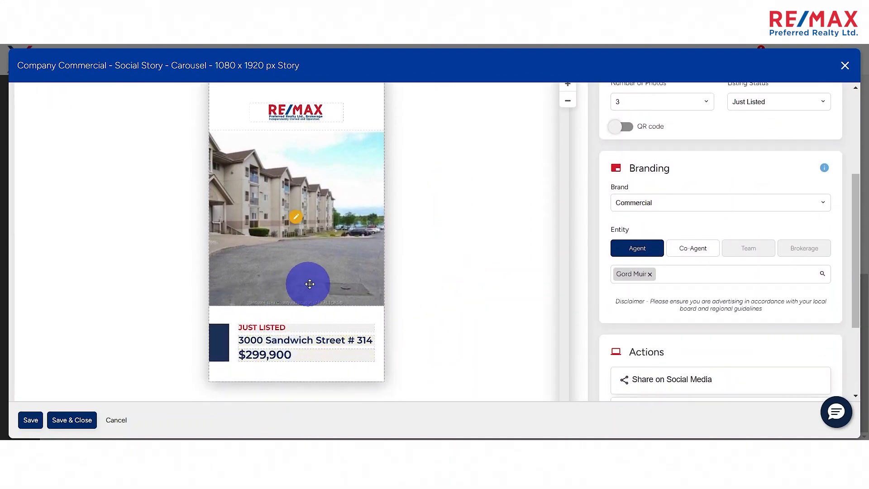
scroll(430, 274, down, 3)
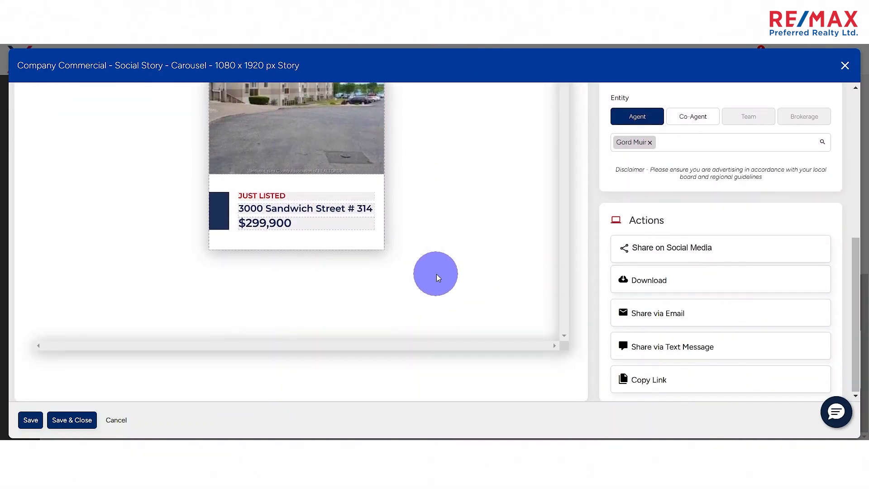
scroll(437, 274, up, 4)
scroll(437, 274, up, 2)
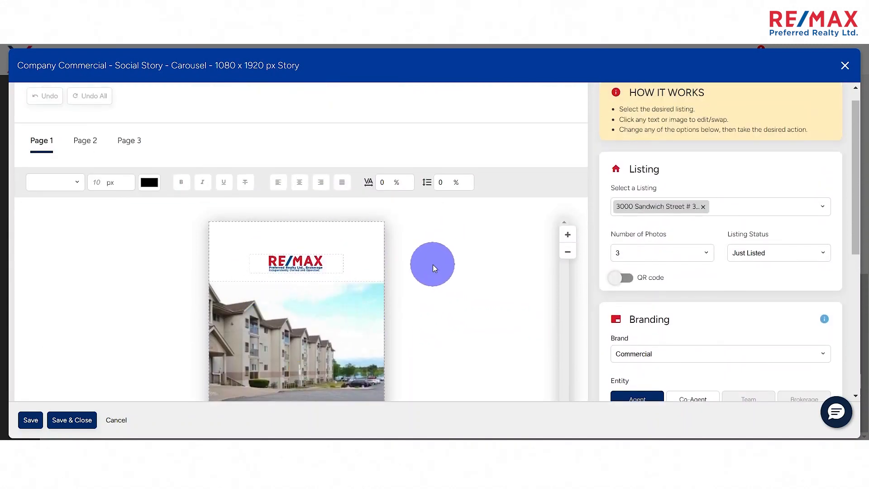
scroll(432, 264, down, 3)
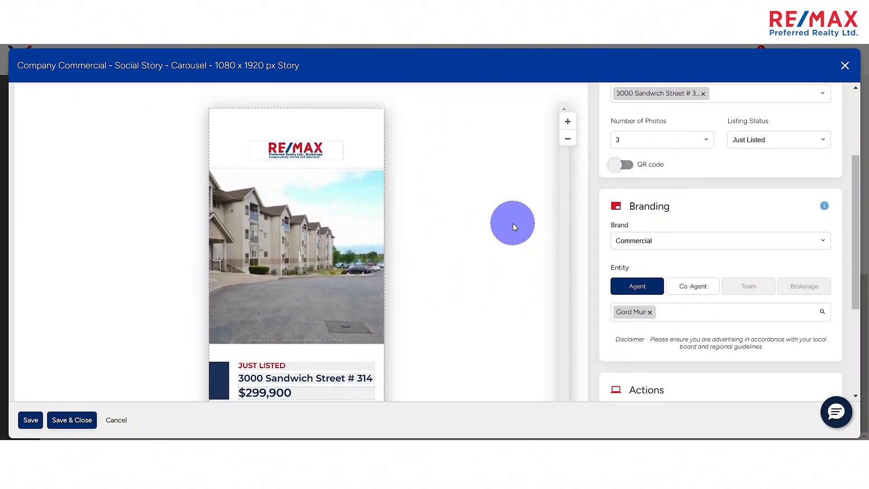
scroll(504, 226, down, 1)
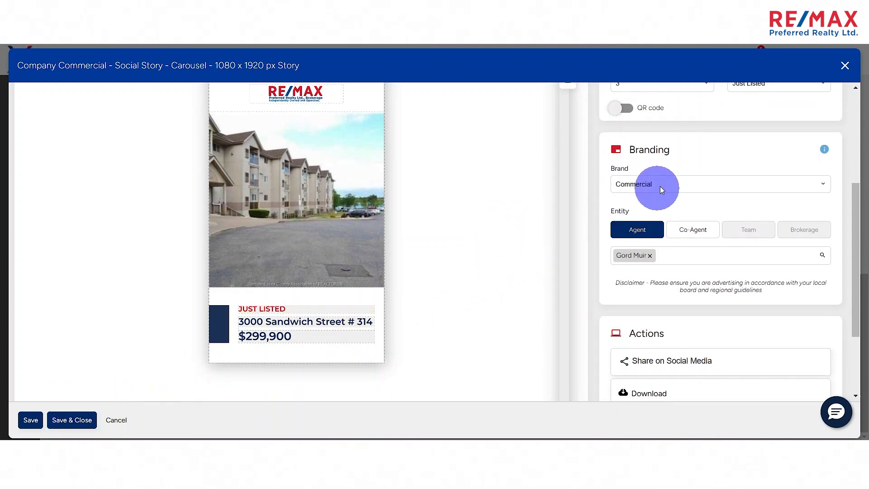
- Add a QR code to the story design and link it to the agent's own website
click(622, 108)
scroll(597, 169, up, 1)
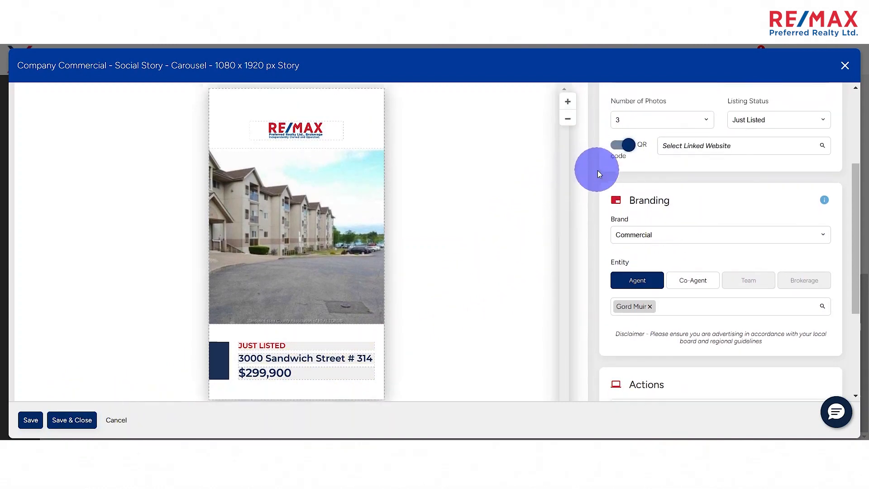
click(699, 166)
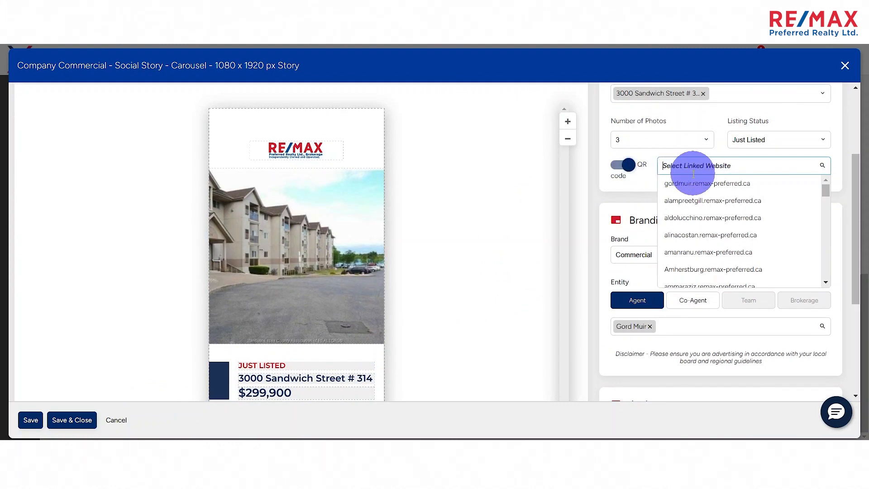
click(688, 183)
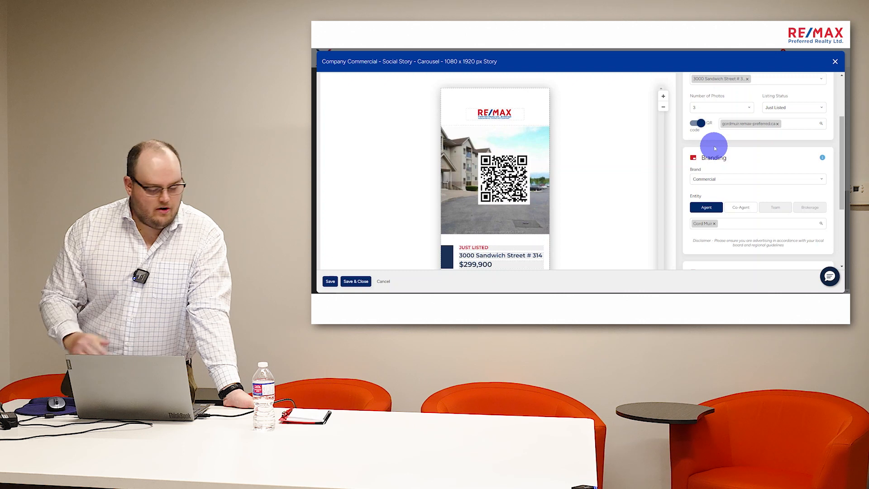
- Cancel the story design without saving and go back to the Design Centre overview
click(381, 281)
scroll(529, 193, up, 1)
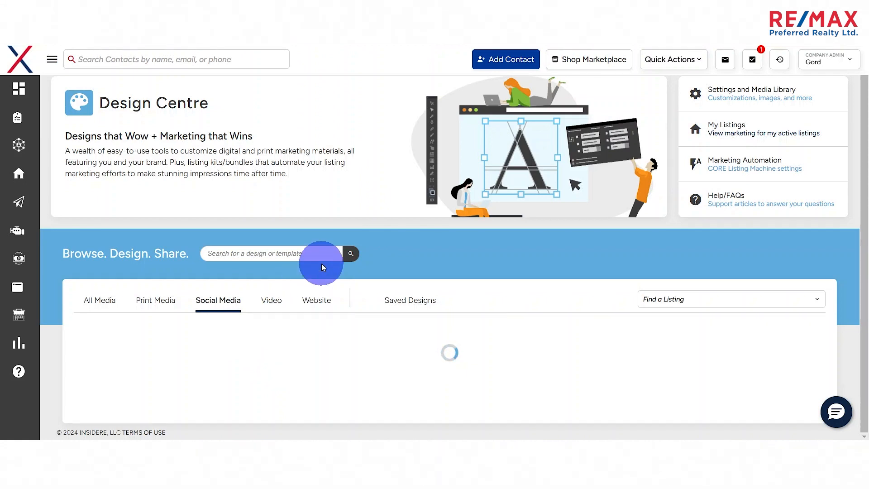
scroll(498, 191, up, 1)
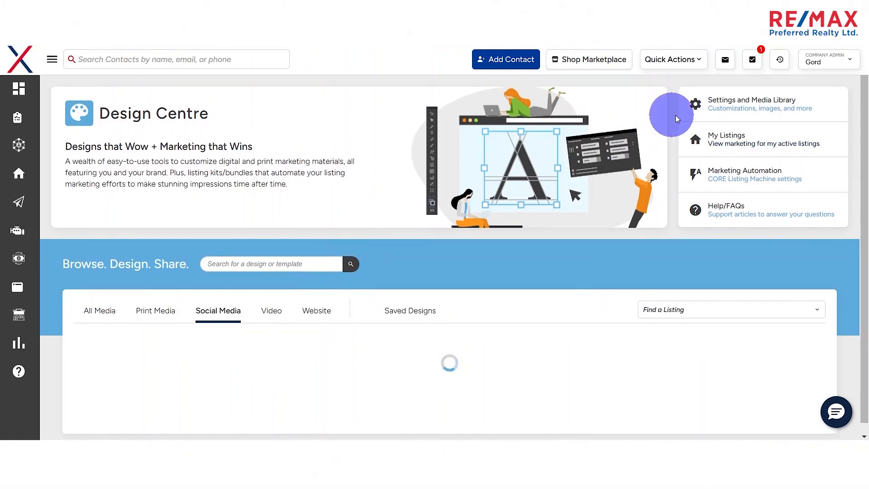
- Open the Marketing Automation settings and switch the marketing listing kits from Company to the agent's own profile
click(739, 179)
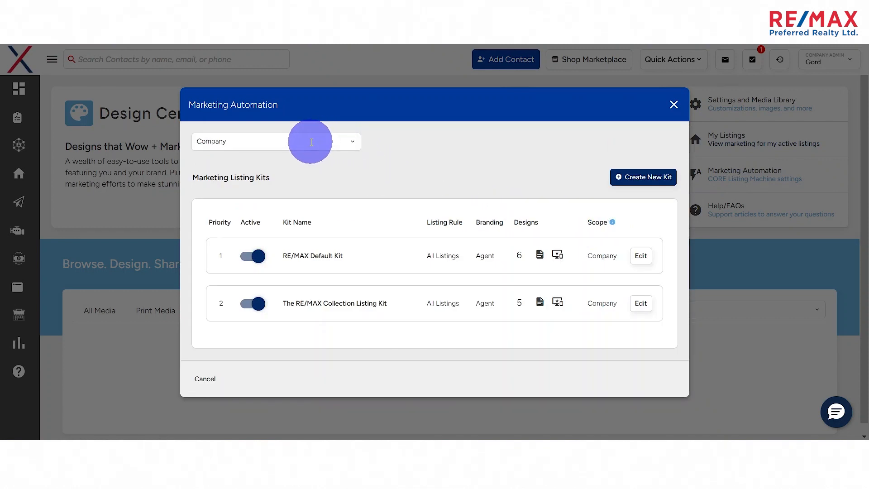
click(311, 143)
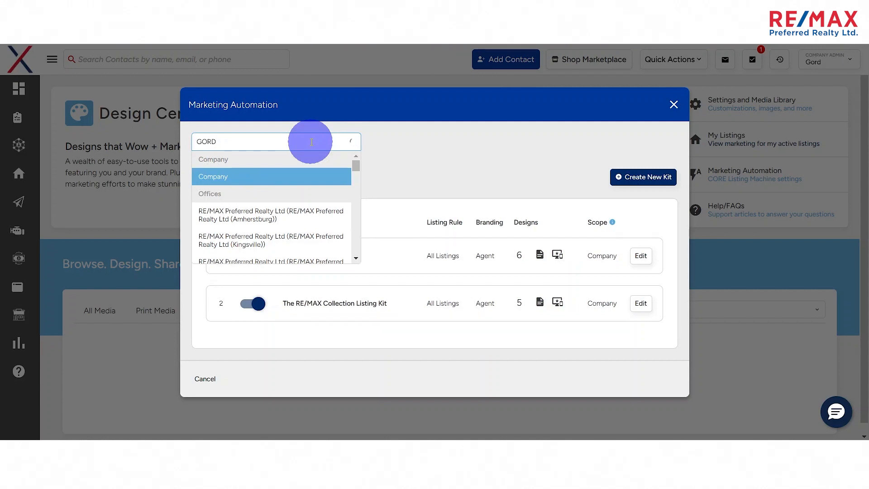
click(220, 211)
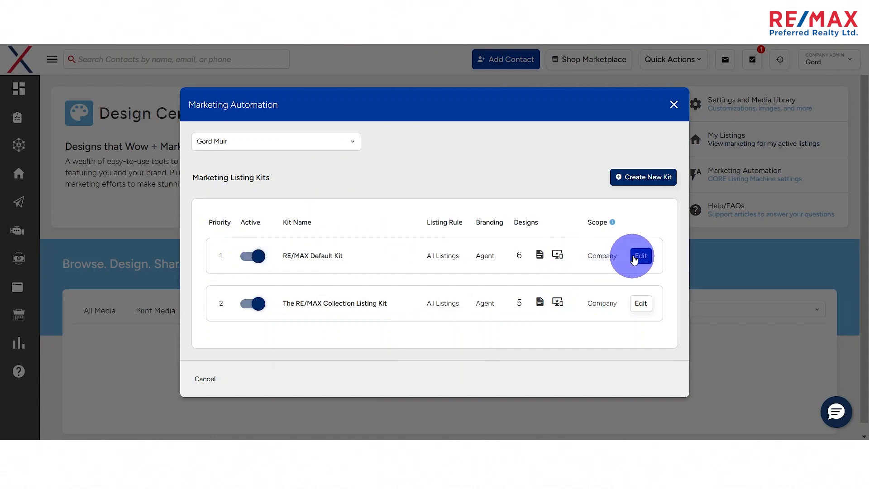
- Review the RE/MAX Default Kit's general settings, listing rule, lifecycle statuses and included materials, and leave the kit without saving
click(638, 261)
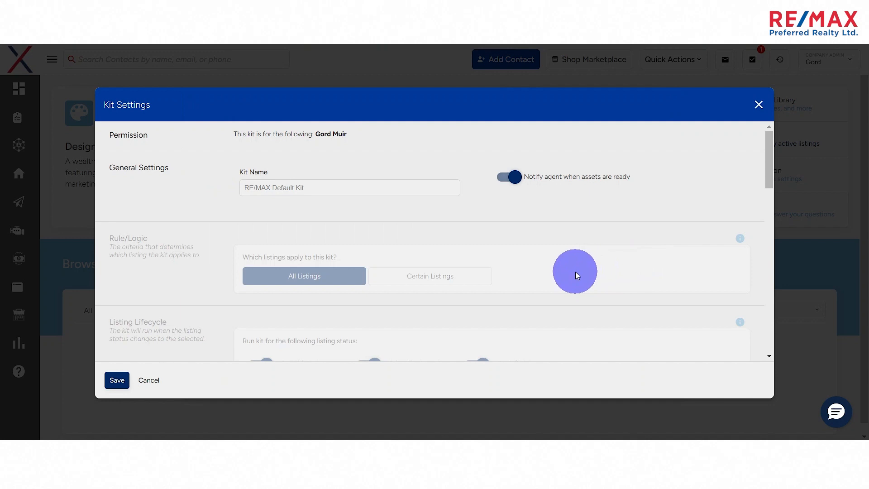
scroll(576, 271, down, 3)
scroll(577, 274, down, 10)
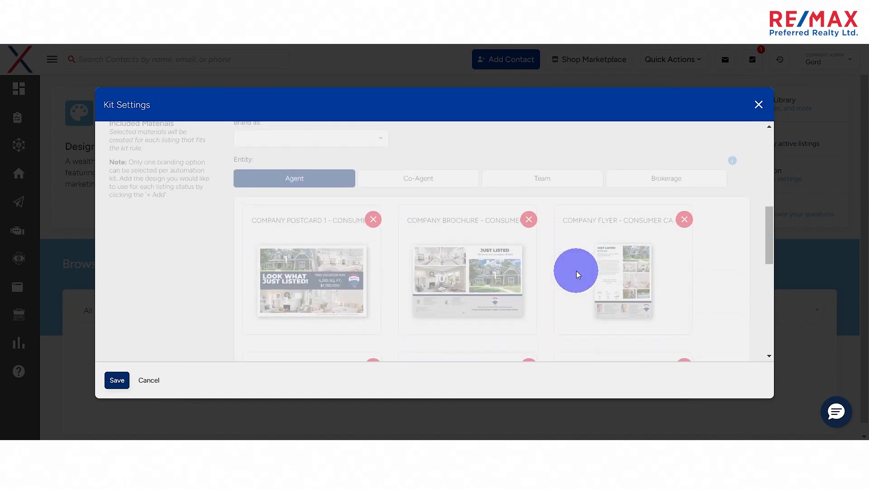
scroll(578, 274, up, 12)
scroll(577, 274, up, 2)
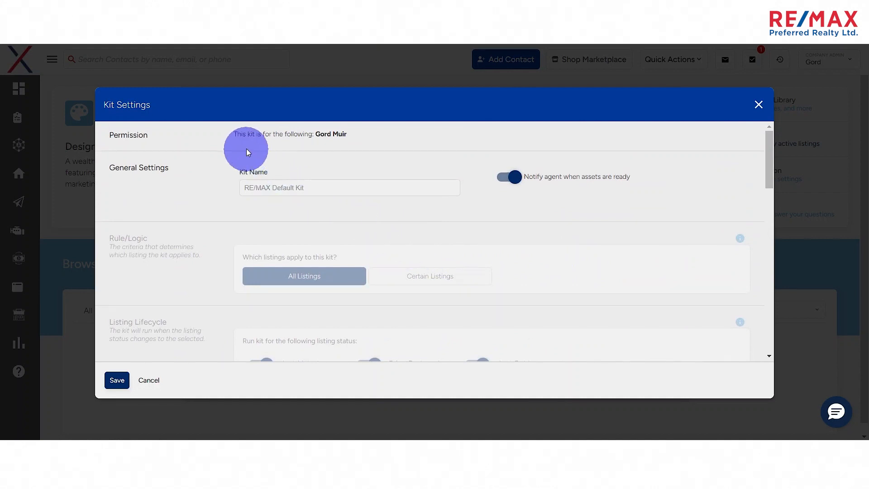
scroll(352, 140, down, 3)
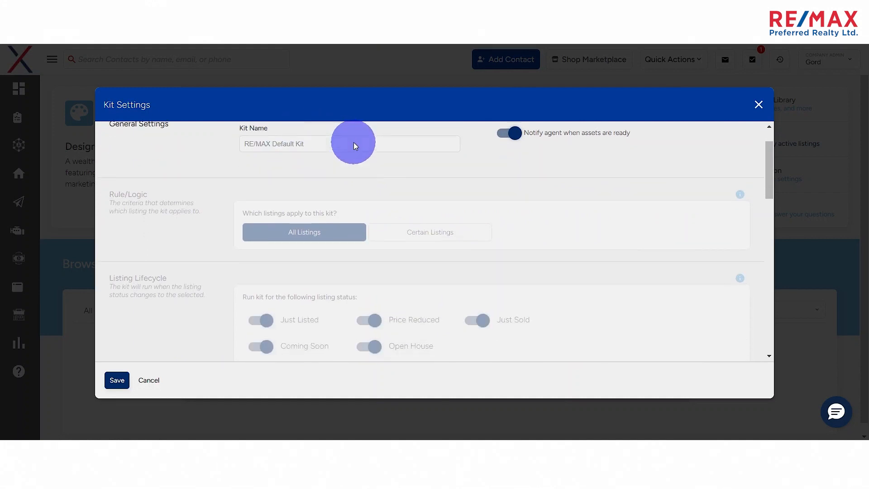
scroll(252, 252, down, 2)
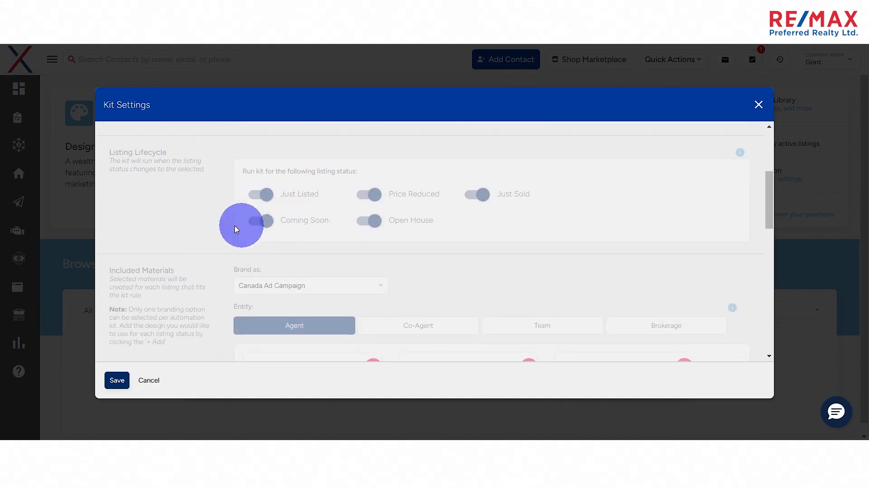
scroll(316, 199, down, 3)
scroll(407, 209, down, 3)
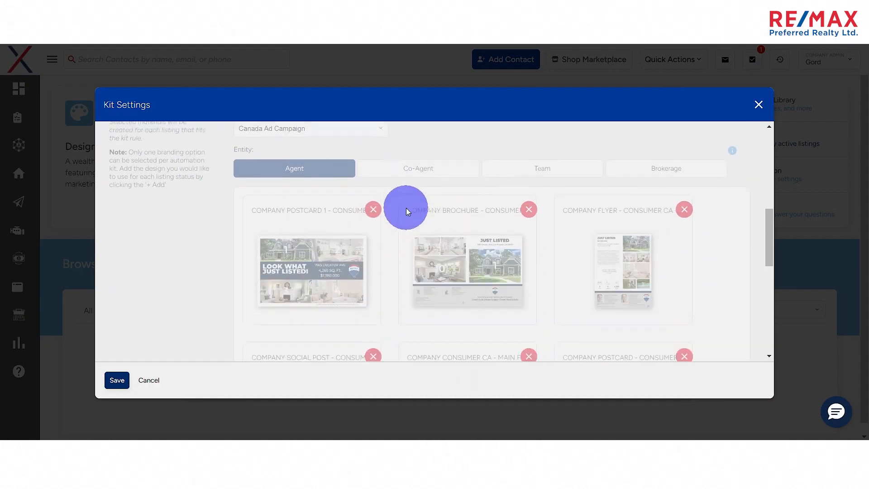
scroll(283, 221, up, 1)
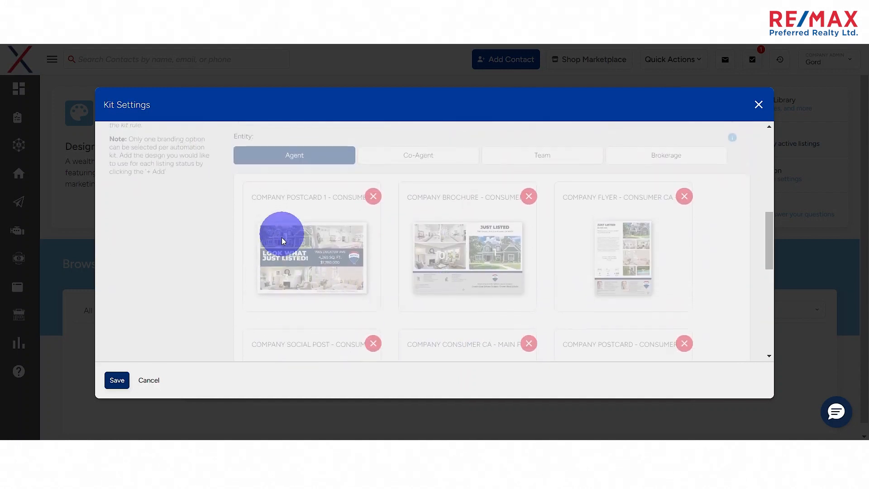
scroll(577, 235, down, 3)
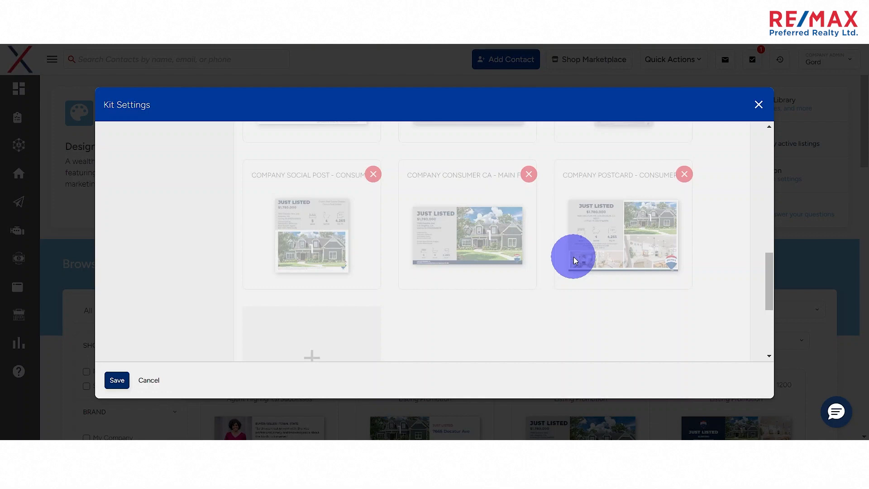
scroll(562, 264, up, 15)
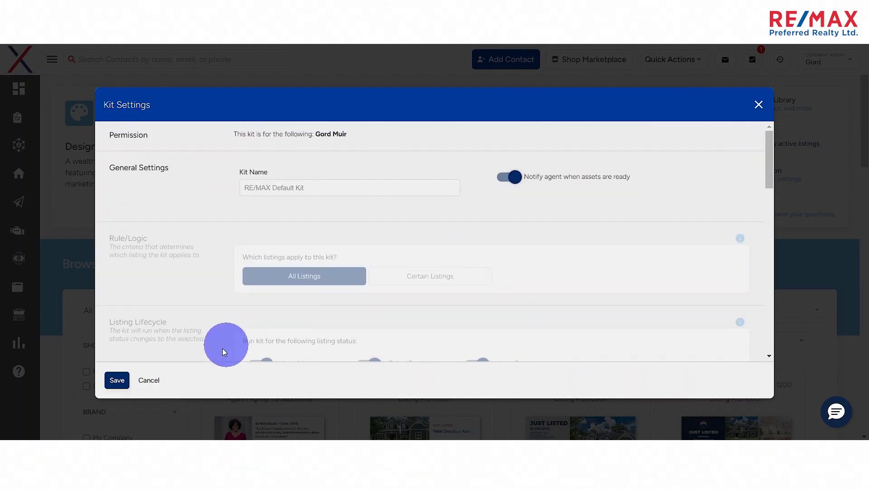
click(152, 379)
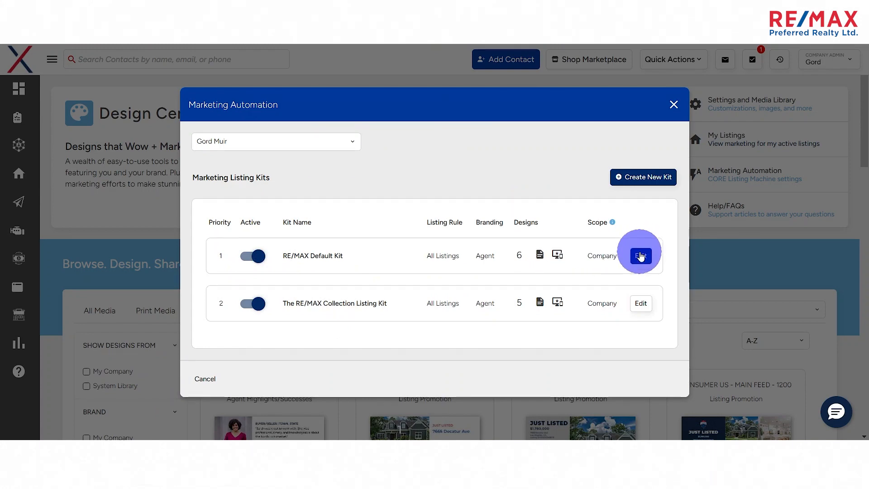
- Reopen the RE/MAX Default Kit to examine its included designs and social auto-posting section, and close Marketing Automation without saving
click(641, 256)
scroll(574, 276, down, 5)
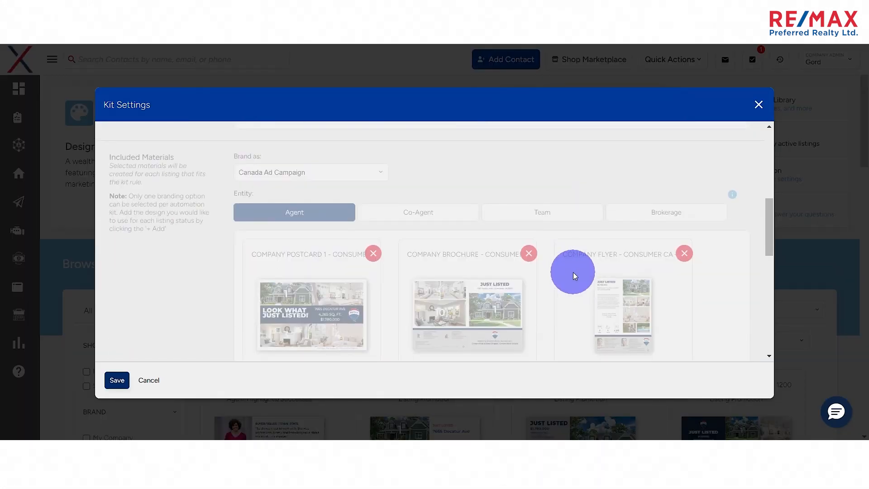
scroll(566, 278, down, 1)
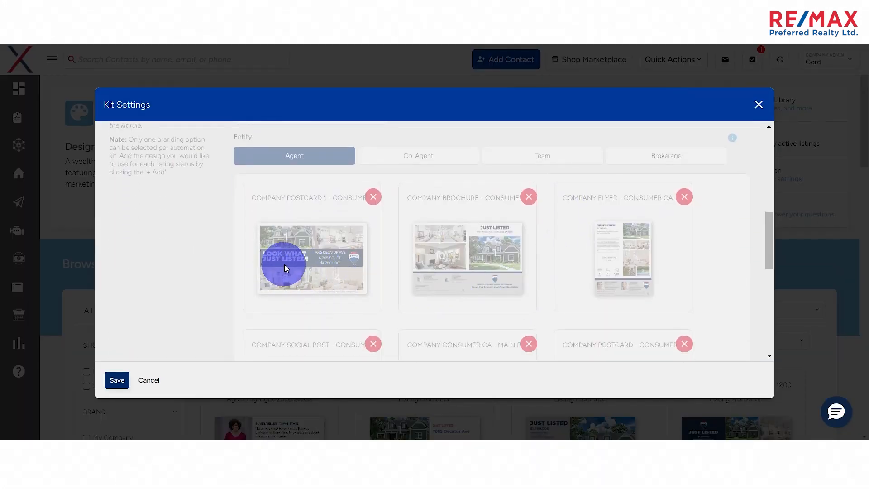
scroll(469, 254, down, 1)
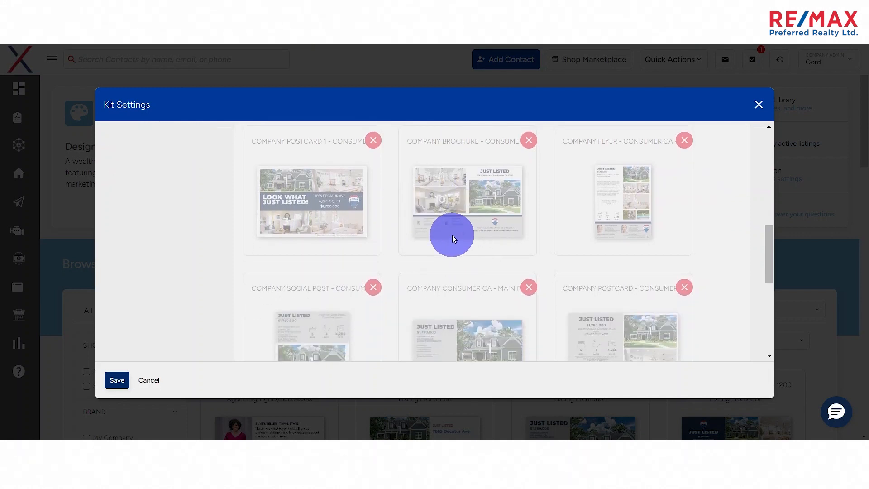
scroll(650, 191, down, 1)
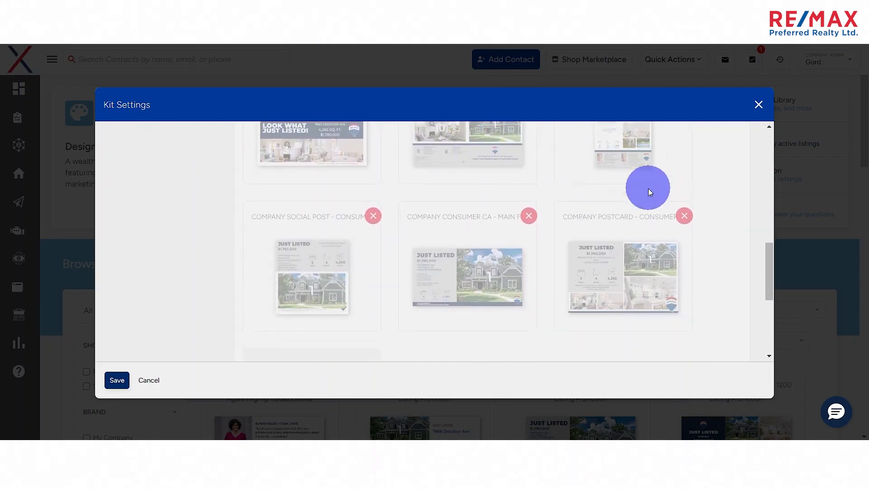
scroll(649, 191, down, 1)
scroll(218, 325, down, 2)
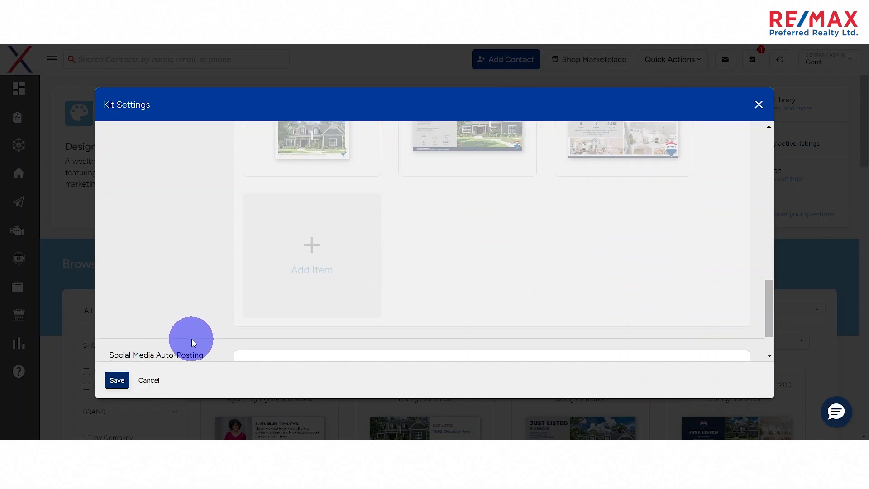
scroll(171, 303, down, 1)
scroll(173, 302, up, 10)
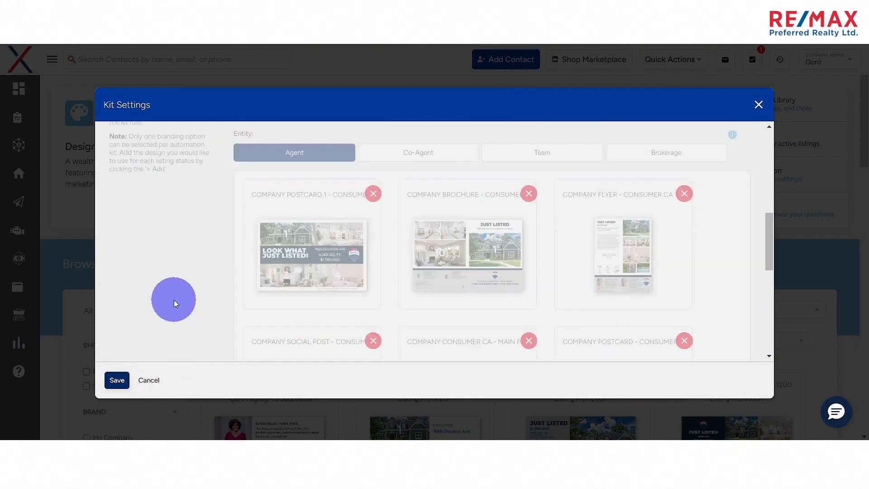
click(149, 380)
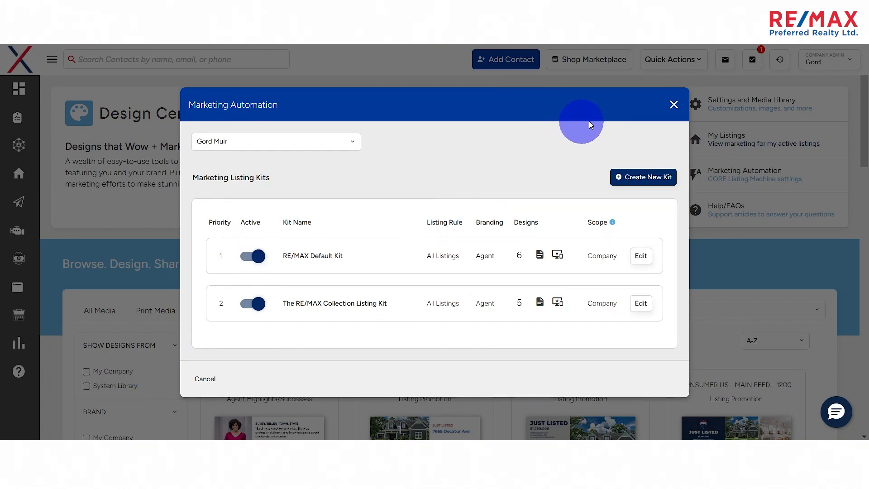
click(674, 104)
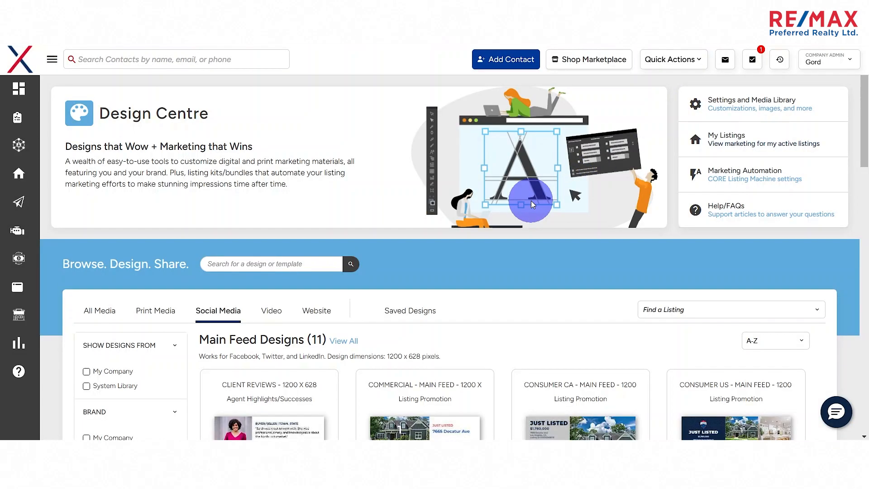
- Filter the social media designs by the Seasonal & Events content category and go to the square designs
scroll(354, 270, down, 3)
scroll(354, 270, down, 5)
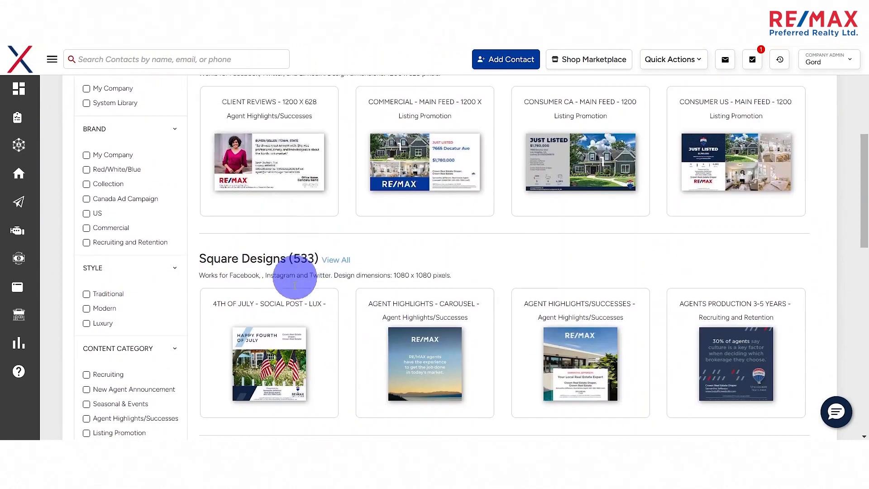
scroll(301, 202, down, 2)
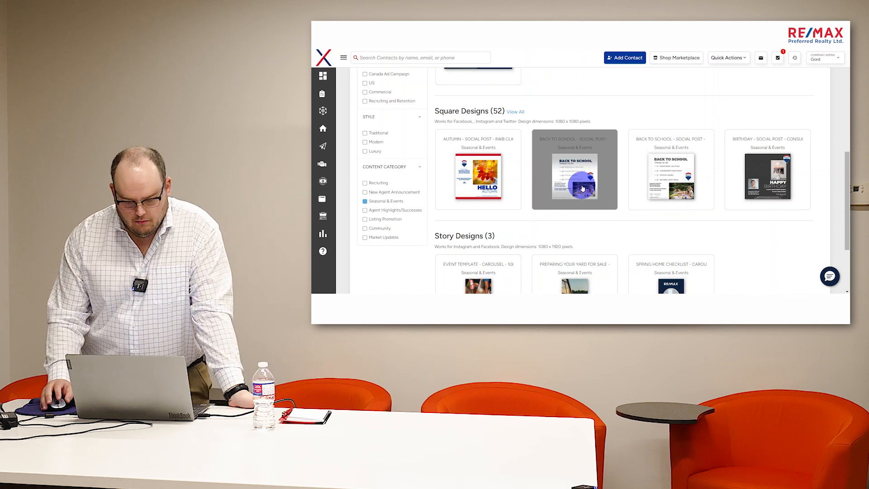
scroll(578, 189, down, 1)
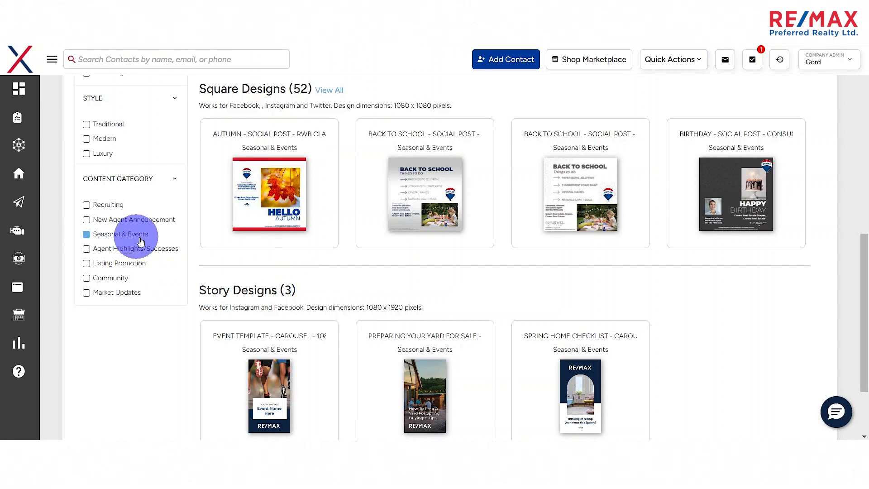
- Examine the Company Back To School - Social Post - Consumer CA square template's layout and sharing options, and cancel without saving
click(430, 186)
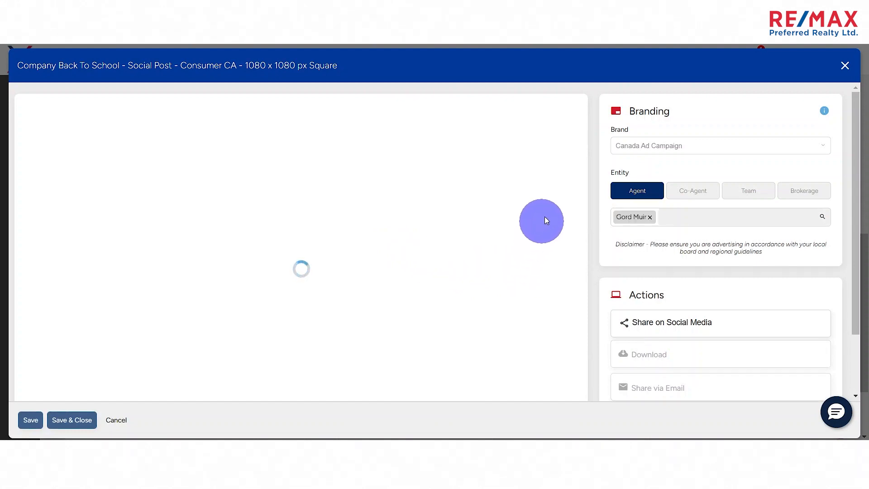
scroll(515, 246, down, 3)
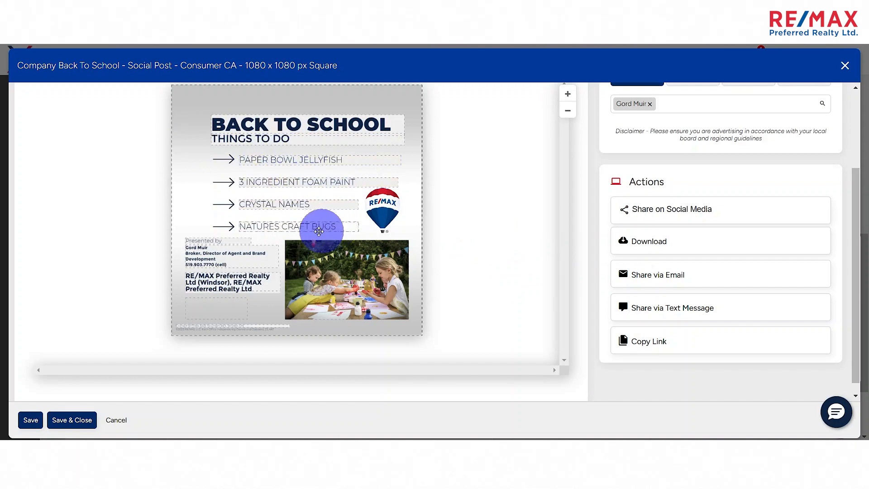
scroll(234, 242, up, 3)
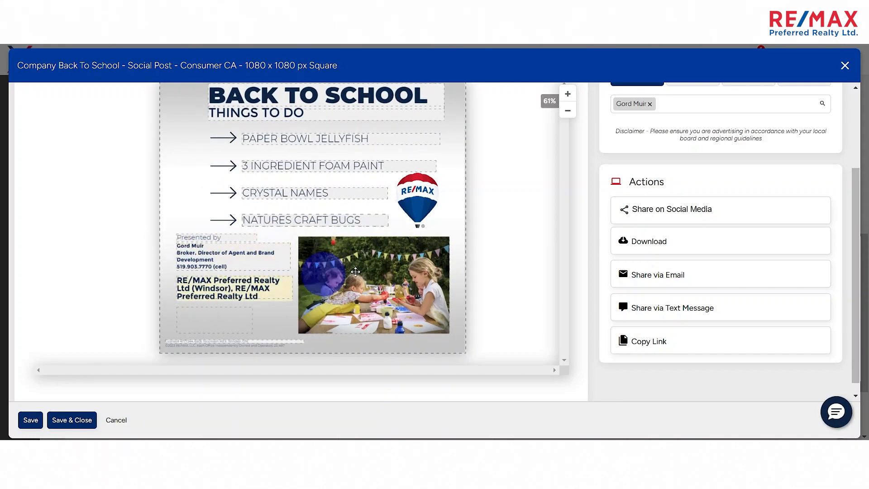
scroll(446, 258, up, 1)
scroll(446, 257, up, 1)
scroll(454, 251, down, 2)
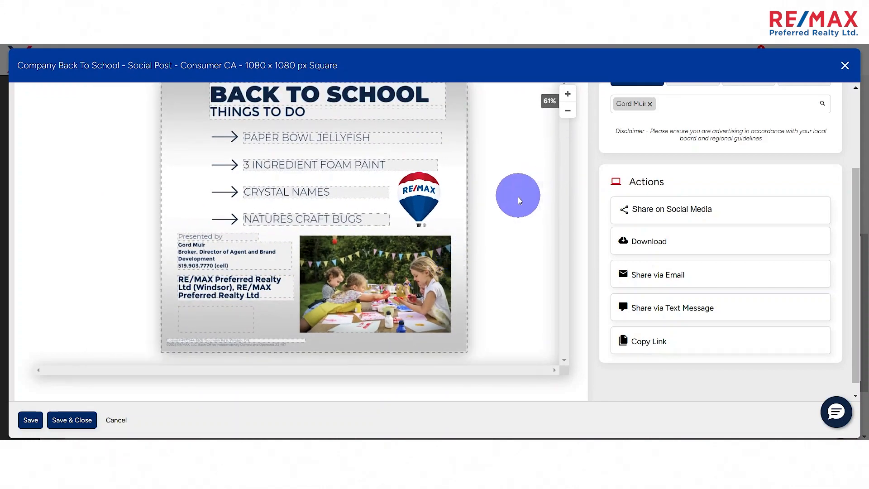
scroll(518, 199, up, 3)
scroll(515, 206, down, 1)
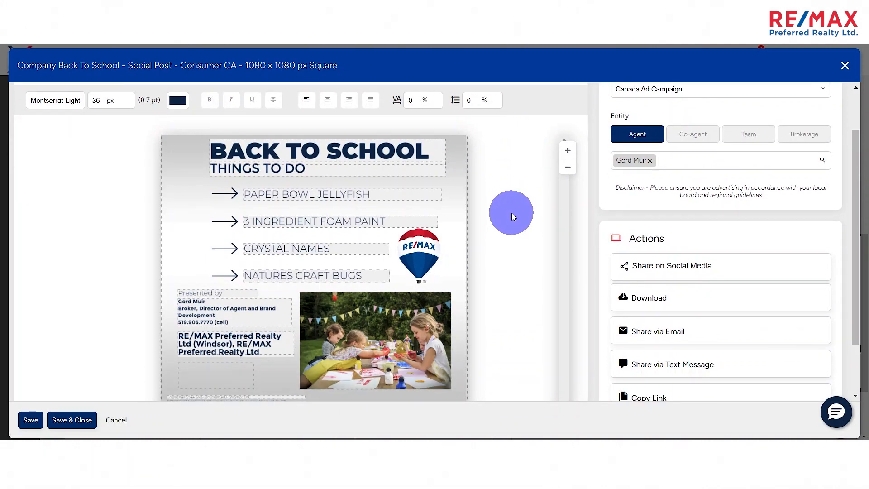
scroll(513, 216, down, 2)
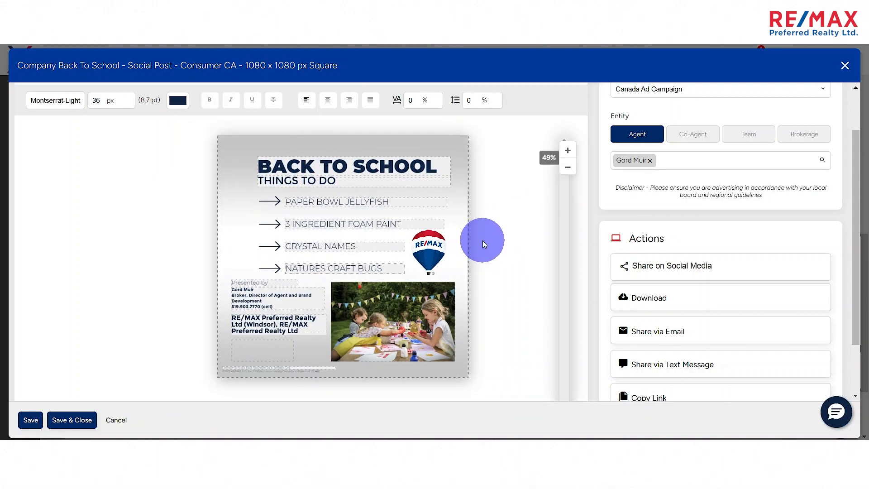
scroll(483, 241, up, 1)
scroll(154, 285, down, 1)
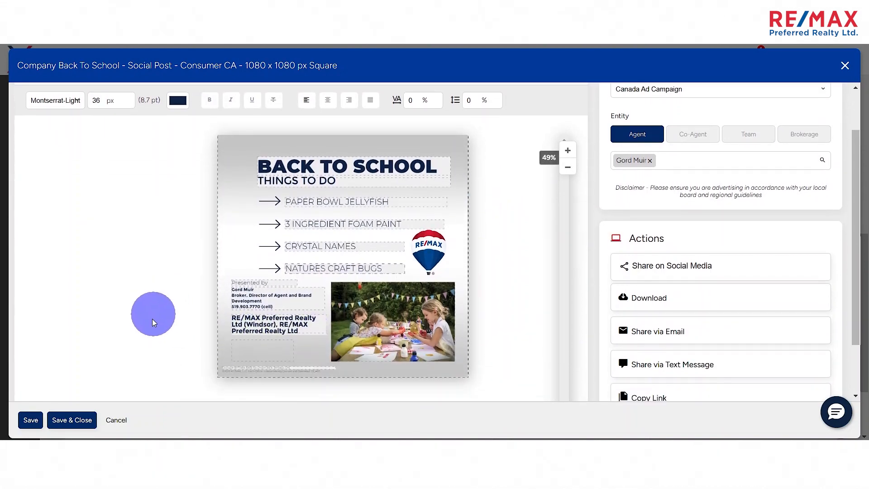
click(117, 420)
- Preview the Company Autumn - Social Post - RWB Classic square template with the agent's branding, and cancel without saving
click(269, 193)
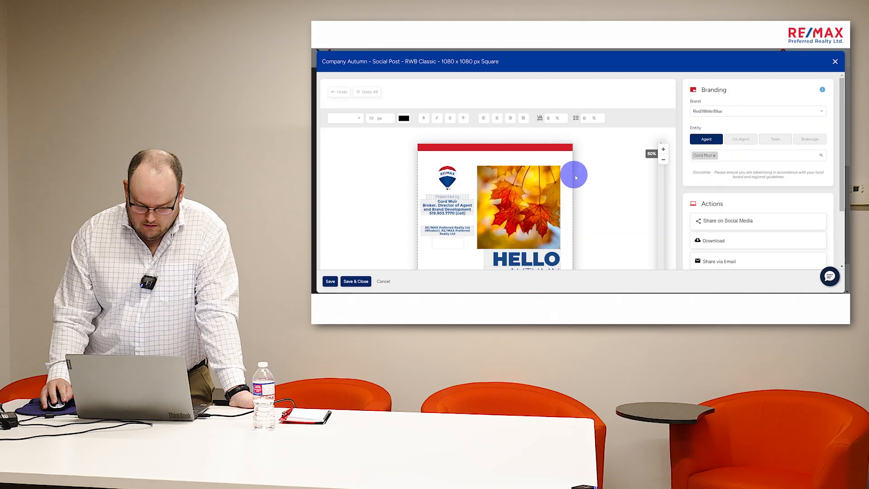
scroll(453, 265, down, 3)
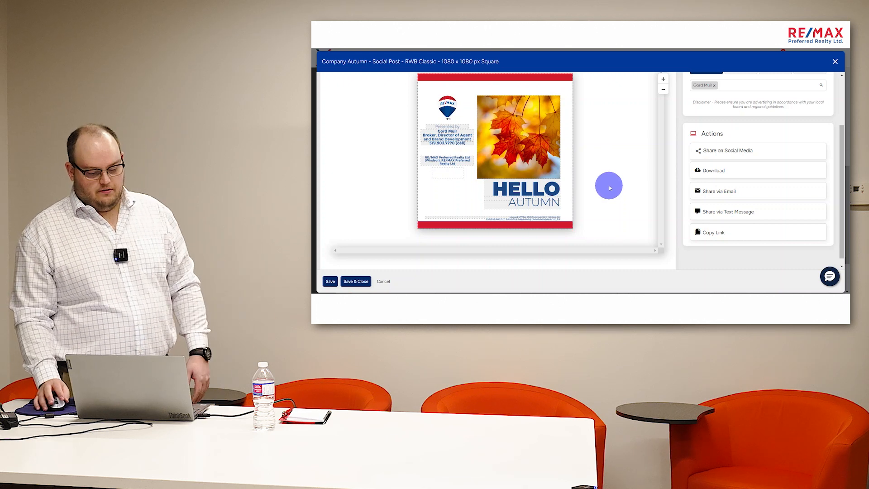
click(383, 281)
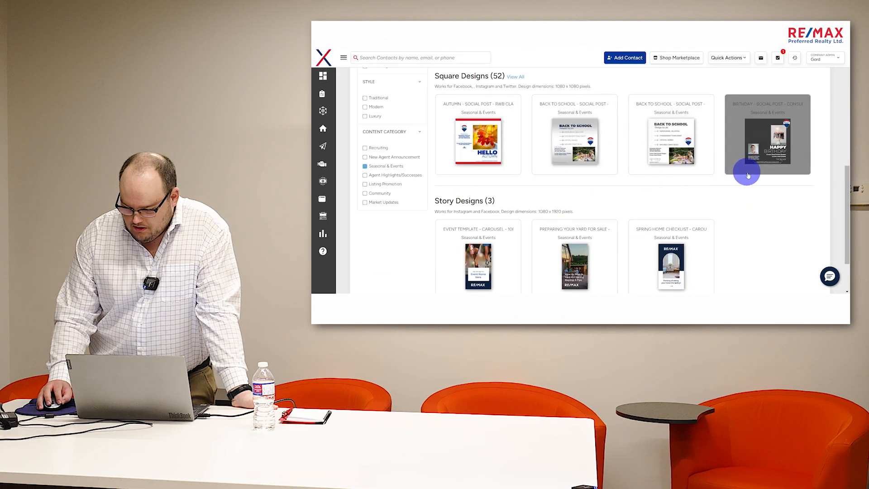
- Preview the Company Birthday - Social Post - Consumer US square template's layout and sharing options, and cancel without saving
click(775, 153)
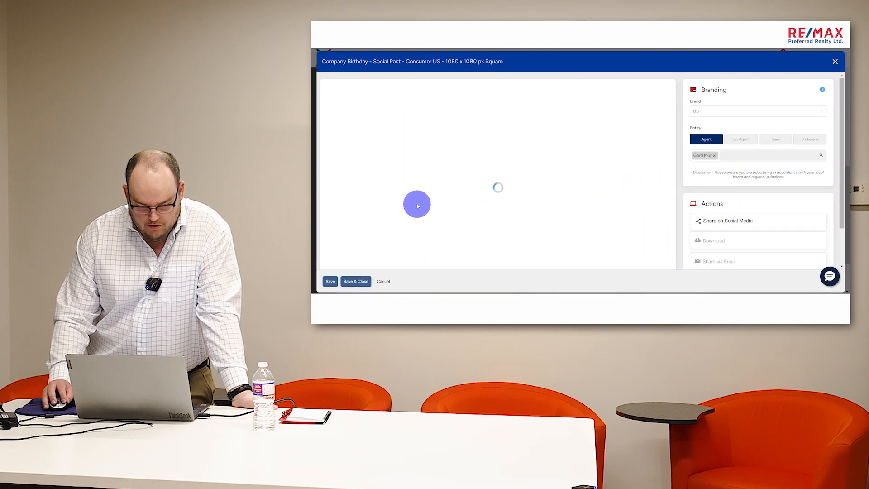
scroll(635, 190, down, 1)
scroll(635, 190, down, 1)
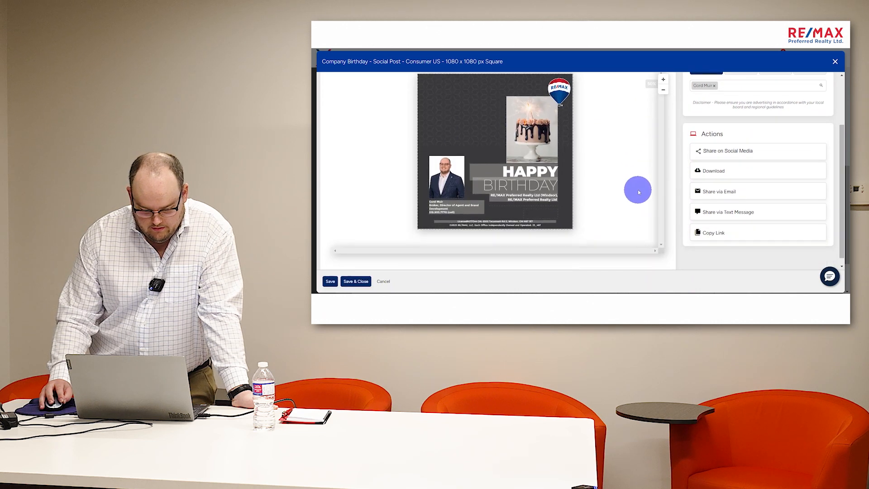
scroll(633, 189, up, 1)
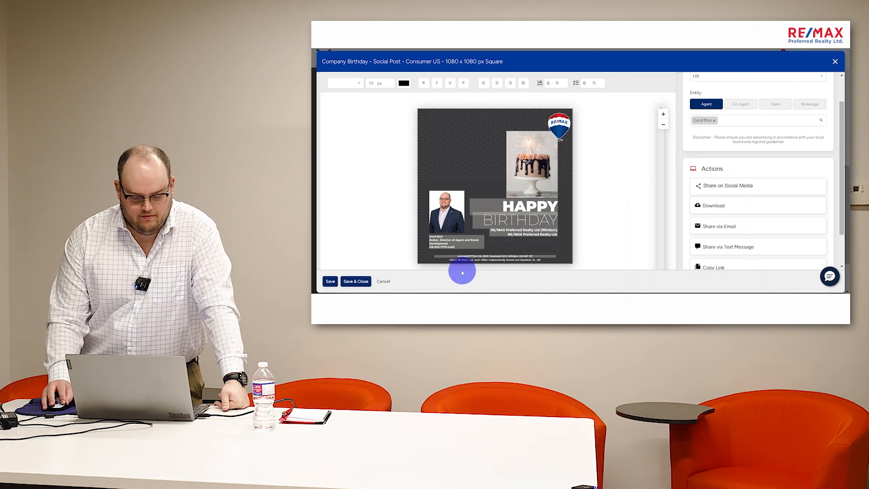
click(383, 283)
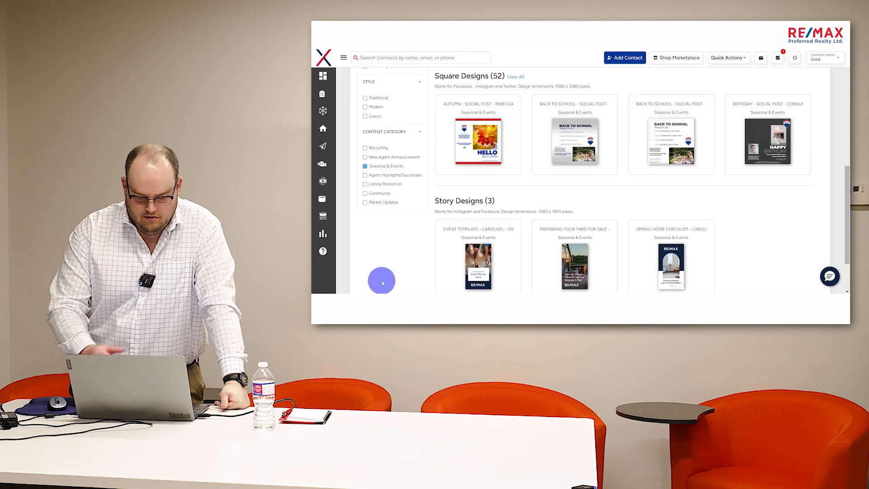
- Show all square seasonal designs, preview the Company Cinco De Mayo - Social Post - Consumer US template, and cancel without saving
click(515, 78)
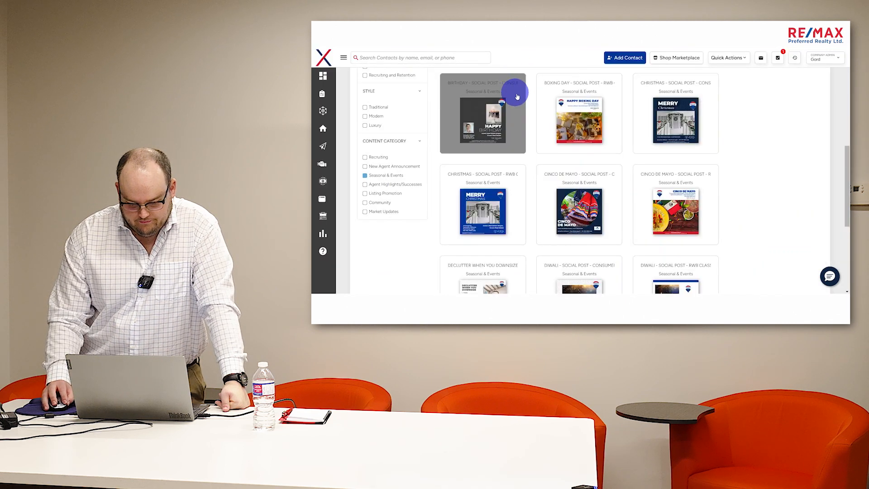
scroll(547, 157, down, 1)
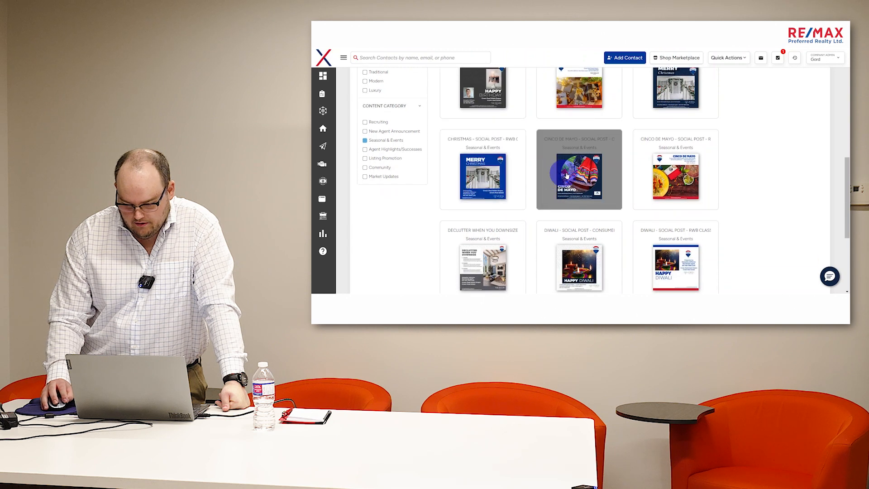
click(592, 177)
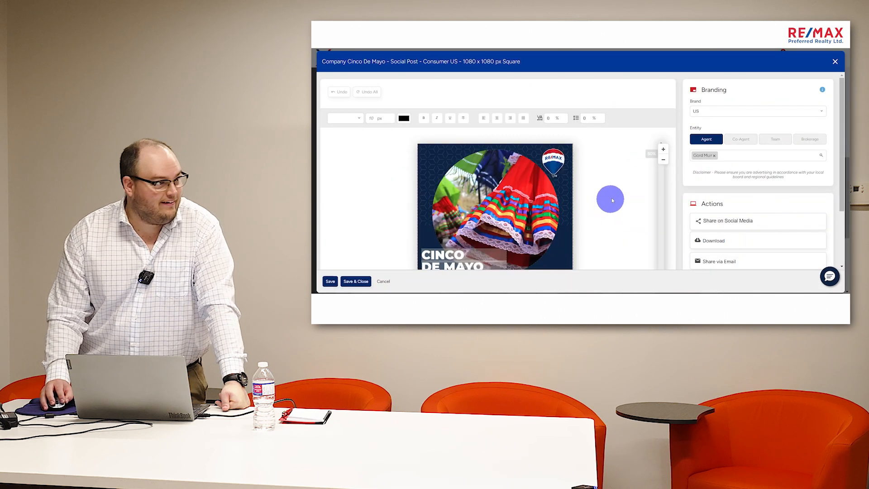
scroll(611, 197, down, 2)
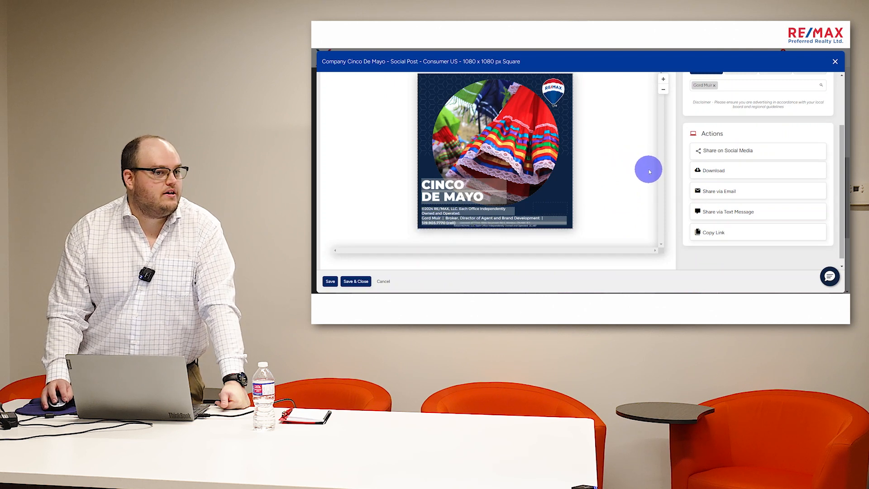
scroll(660, 173, up, 1)
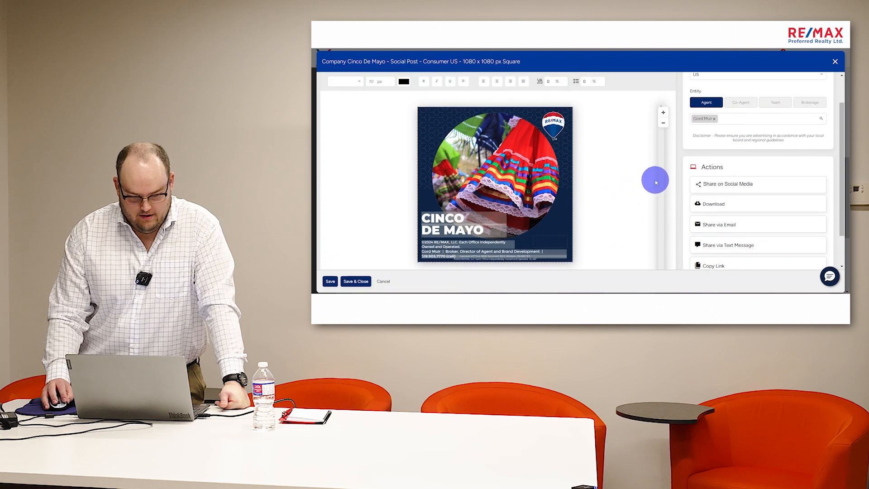
click(386, 281)
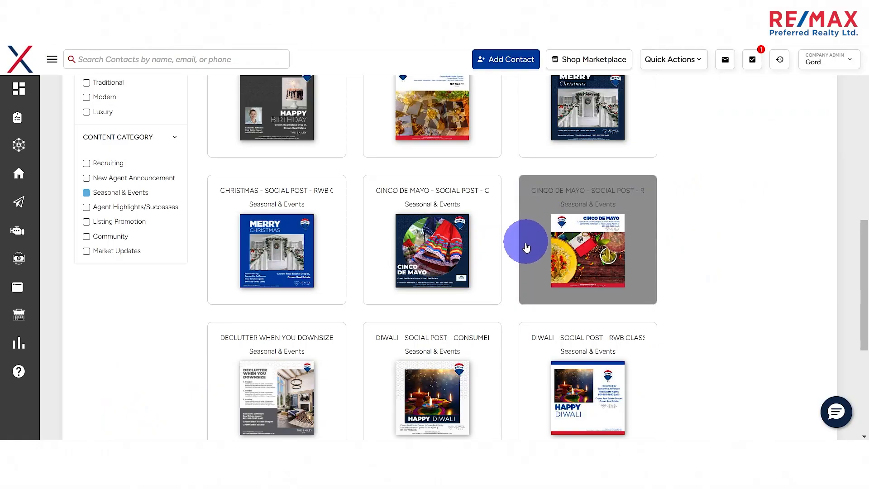
- Load more square Seasonal & Events designs and look through the available holiday social posts
scroll(526, 247, down, 5)
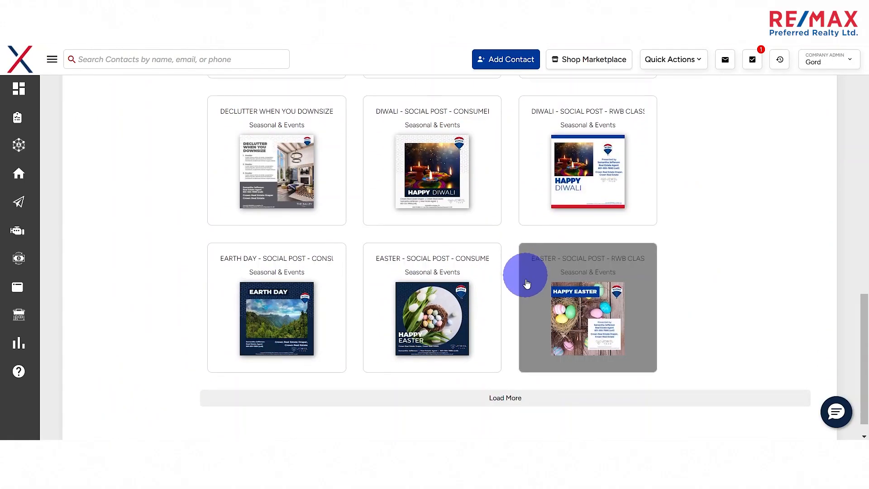
scroll(519, 293, down, 1)
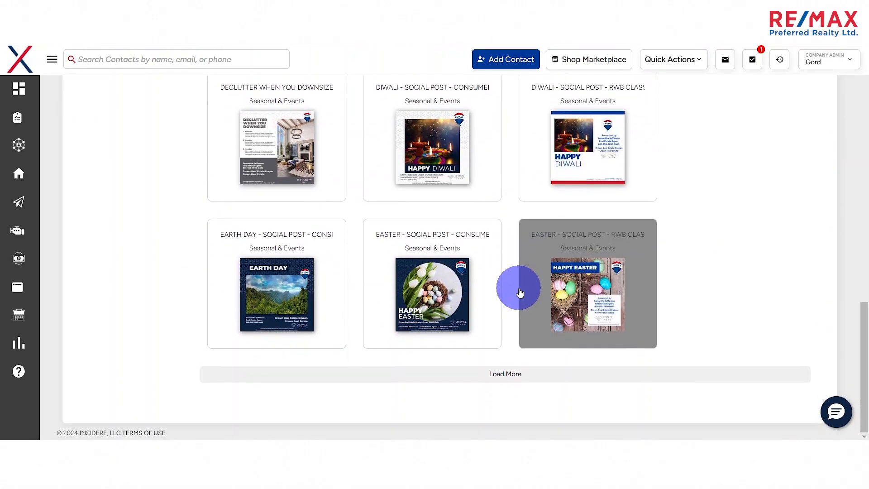
click(504, 376)
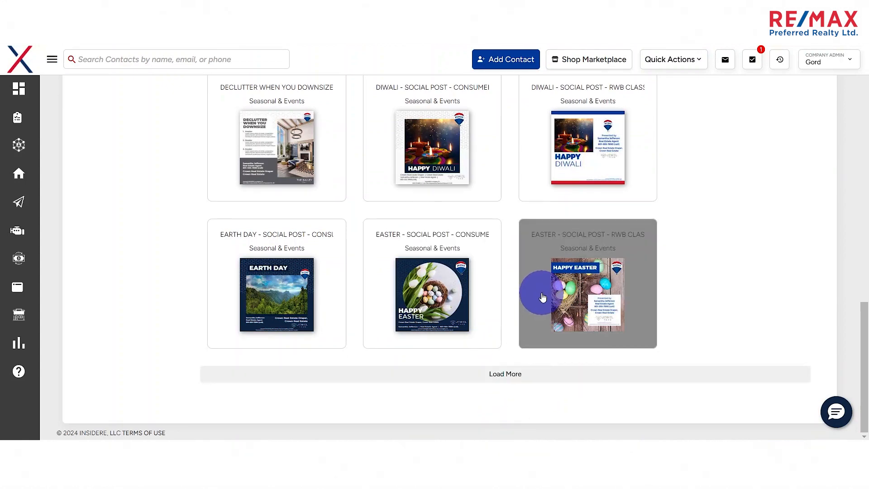
scroll(519, 291, up, 7)
scroll(518, 292, up, 5)
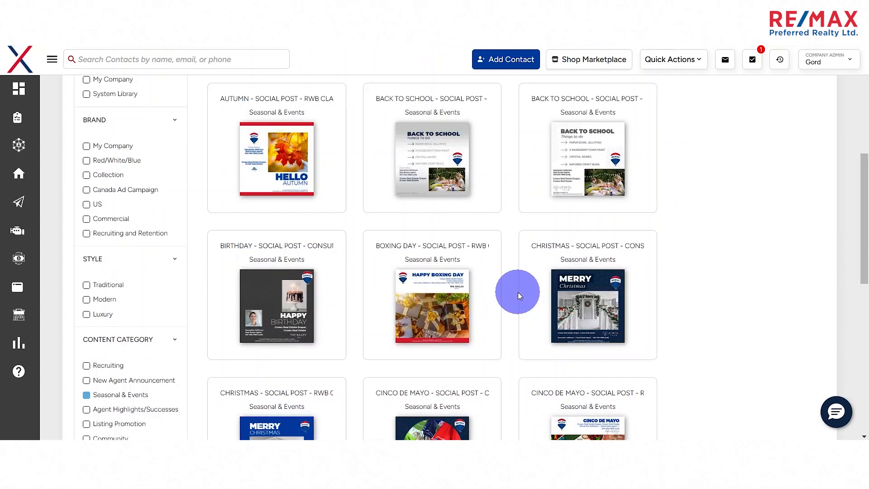
scroll(485, 213, down, 2)
scroll(413, 252, up, 1)
scroll(552, 229, down, 6)
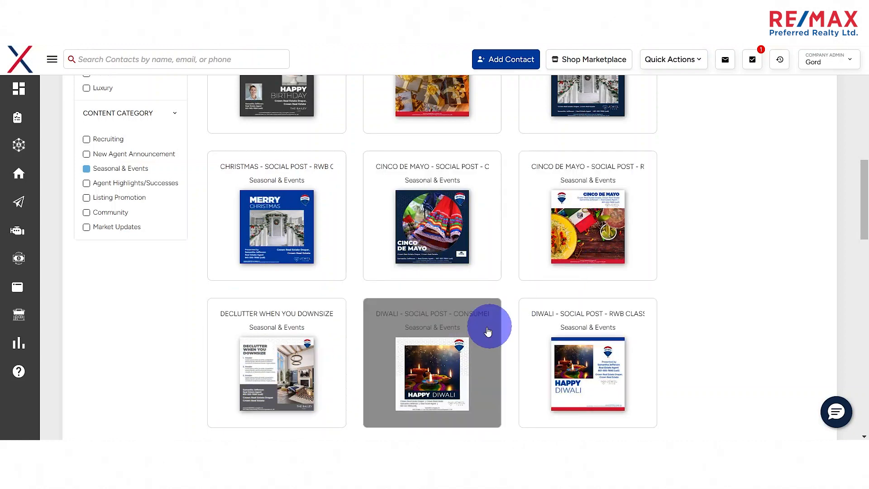
scroll(408, 353, down, 3)
scroll(583, 316, down, 2)
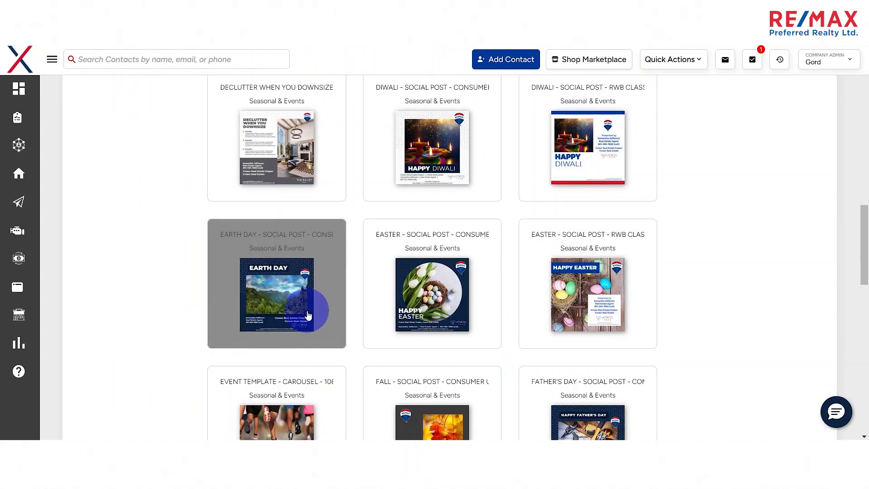
scroll(330, 249, down, 5)
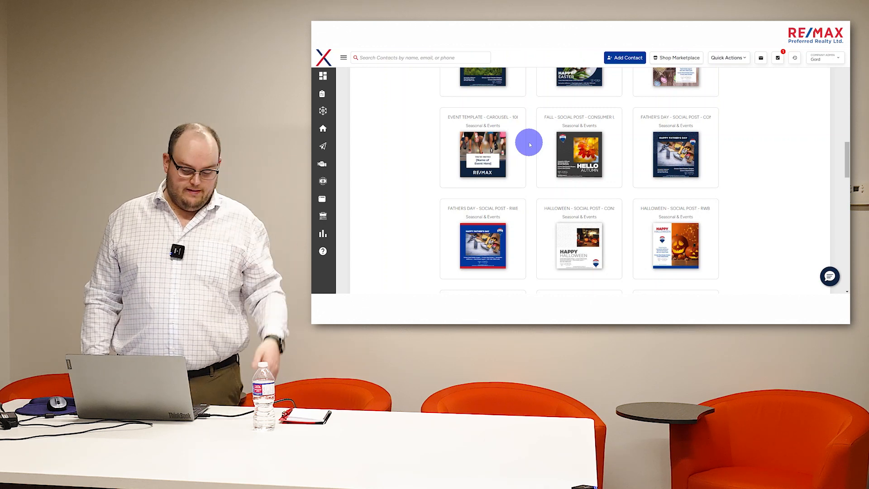
scroll(474, 188, up, 10)
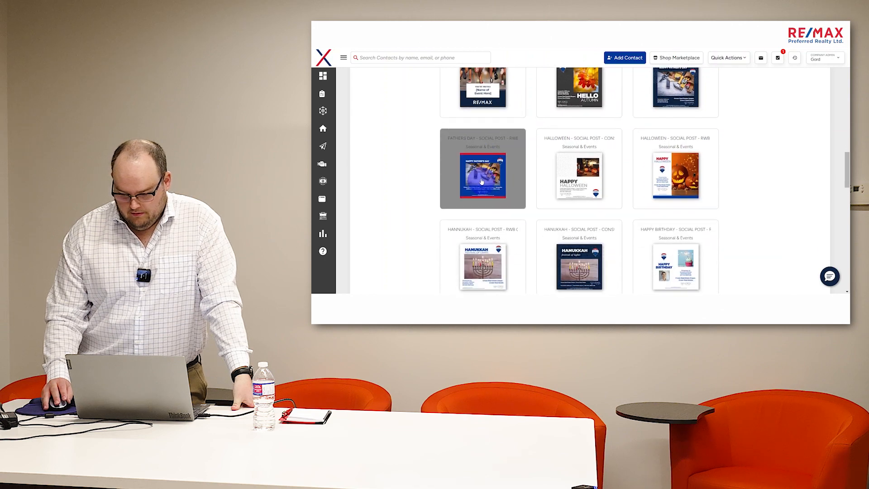
- Look through the Print Media flyer, postcard and brochure designs and their filter categories
click(408, 217)
scroll(394, 220, down, 3)
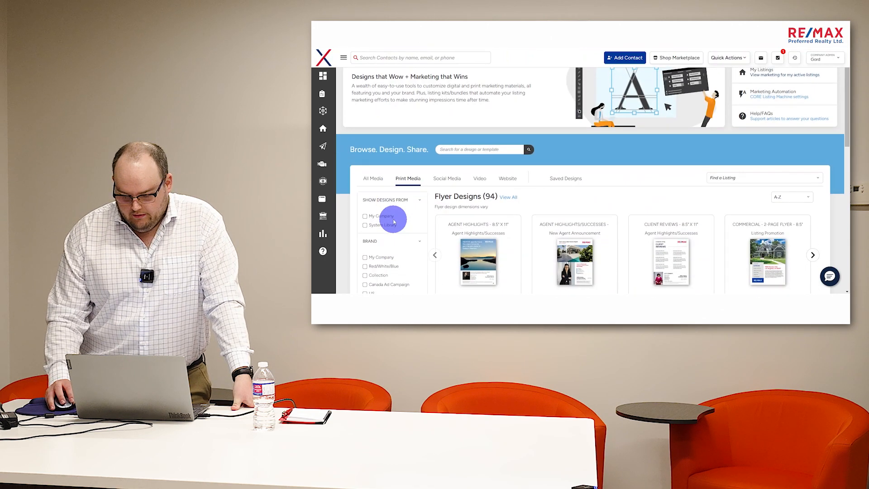
scroll(399, 213, down, 3)
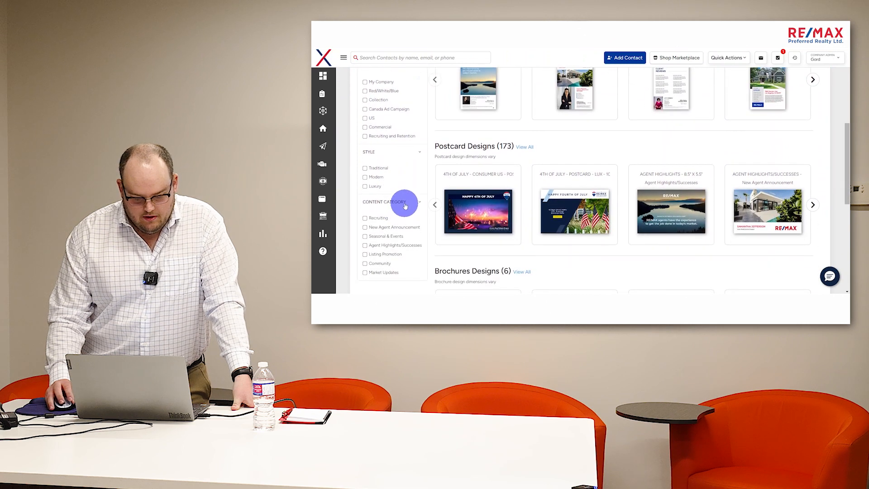
scroll(404, 203, up, 6)
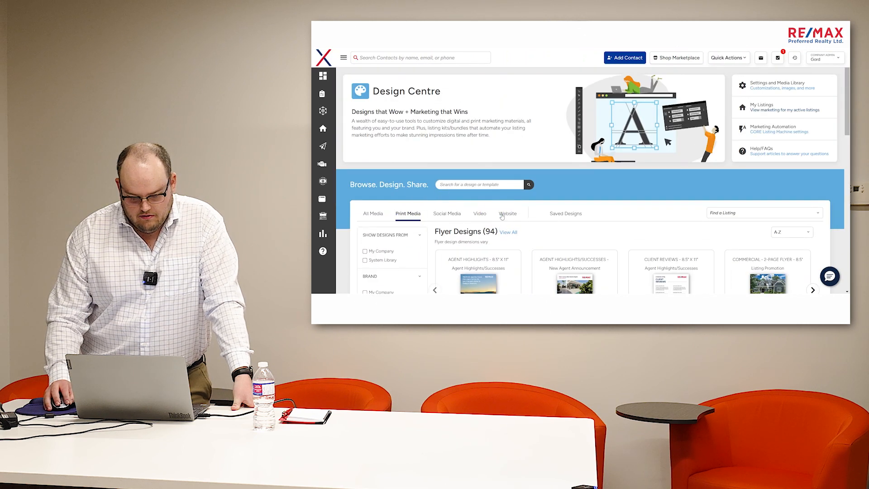
- Check the Website and Video media categories for available designs
click(505, 214)
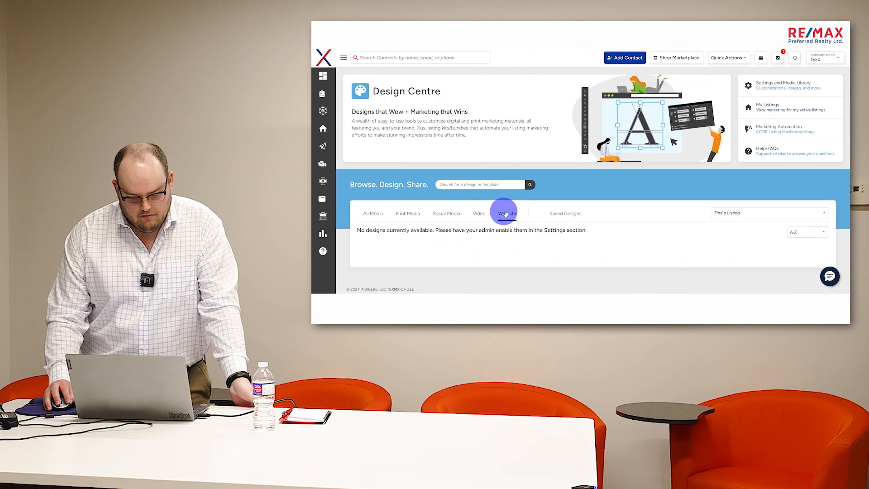
click(479, 214)
click(391, 221)
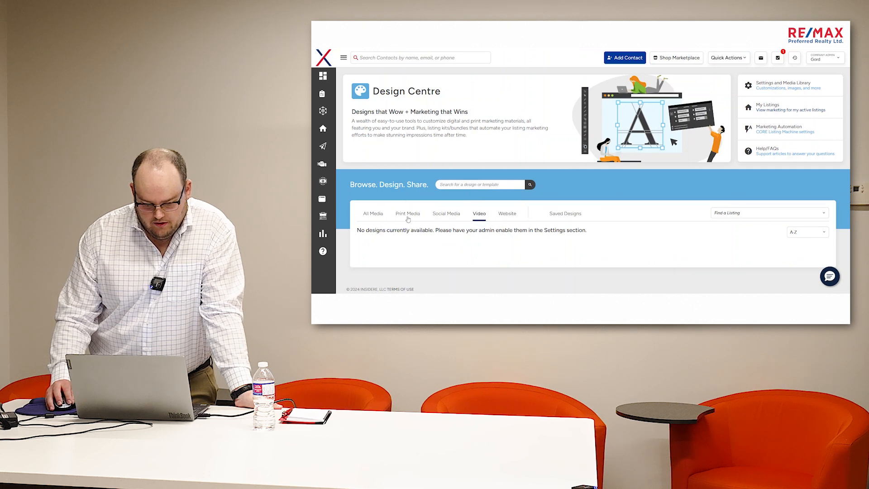
- Return to the square social media designs and clear the Seasonal & Events content category filter
click(446, 217)
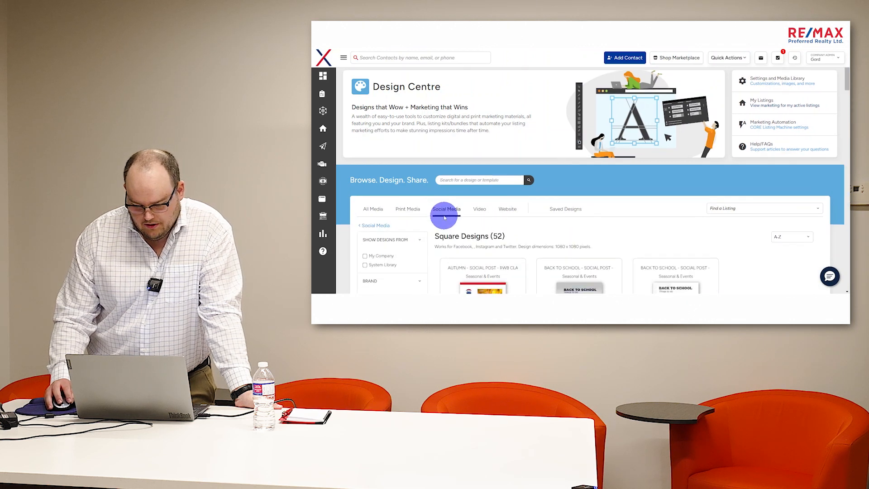
scroll(434, 216, down, 2)
scroll(443, 209, down, 1)
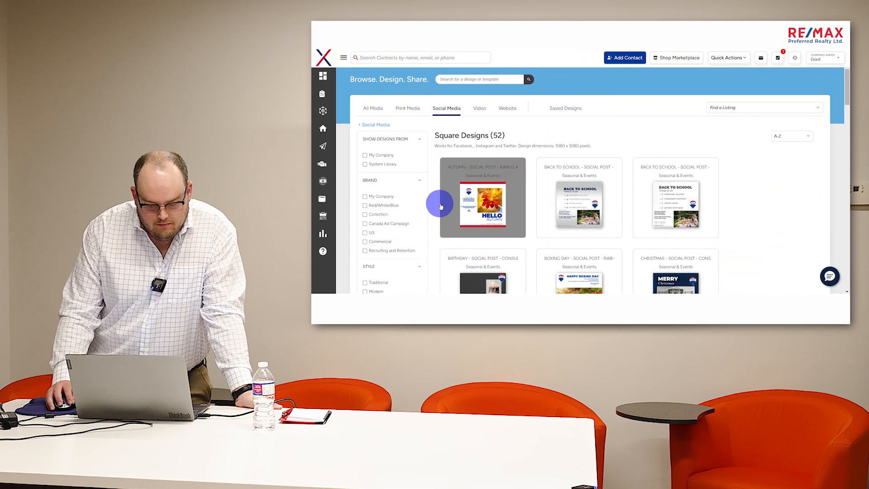
scroll(442, 201, down, 2)
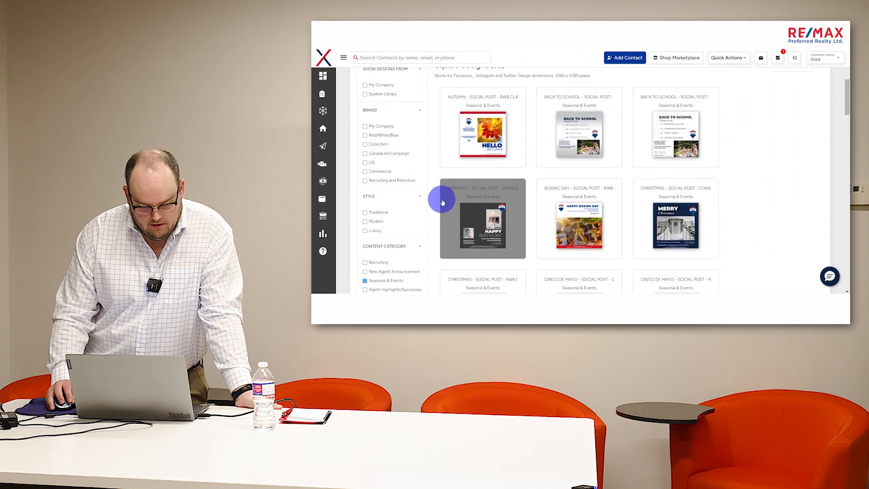
scroll(443, 198, down, 2)
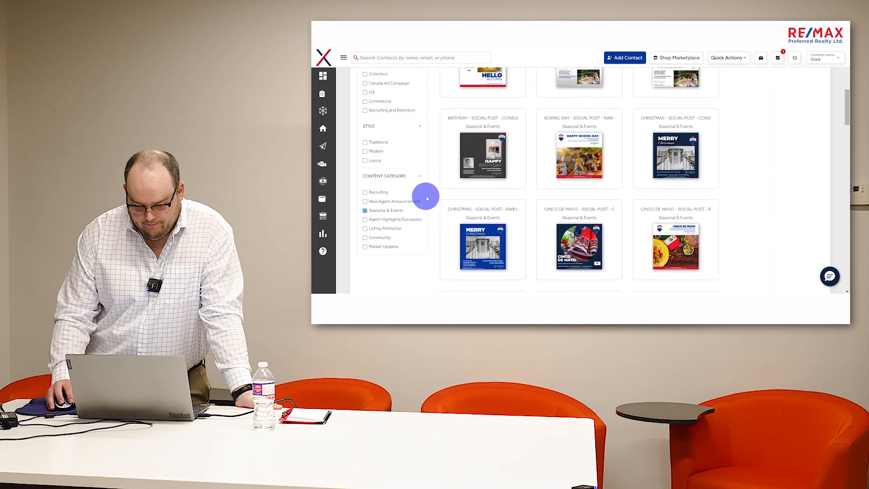
scroll(452, 190, down, 10)
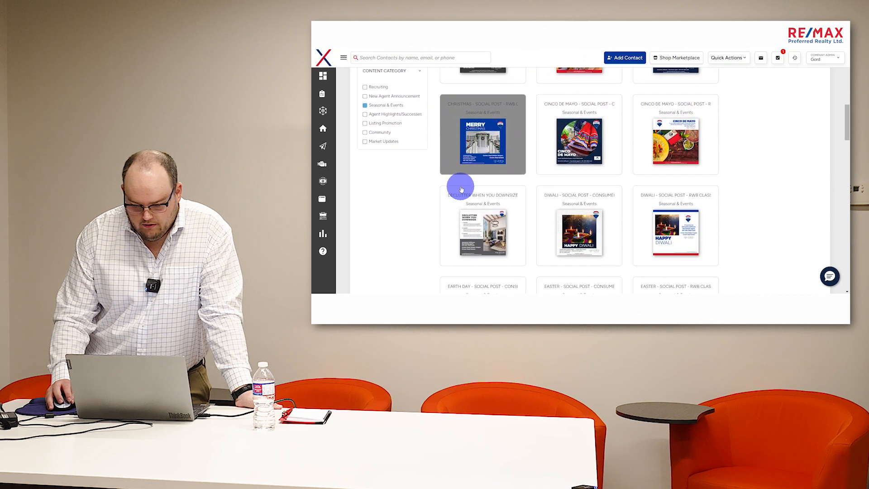
scroll(442, 191, up, 12)
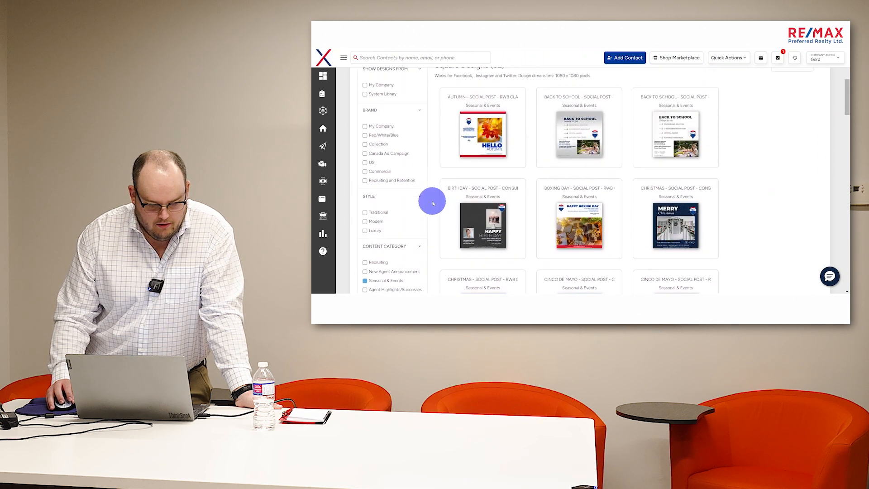
scroll(432, 202, down, 2)
click(366, 211)
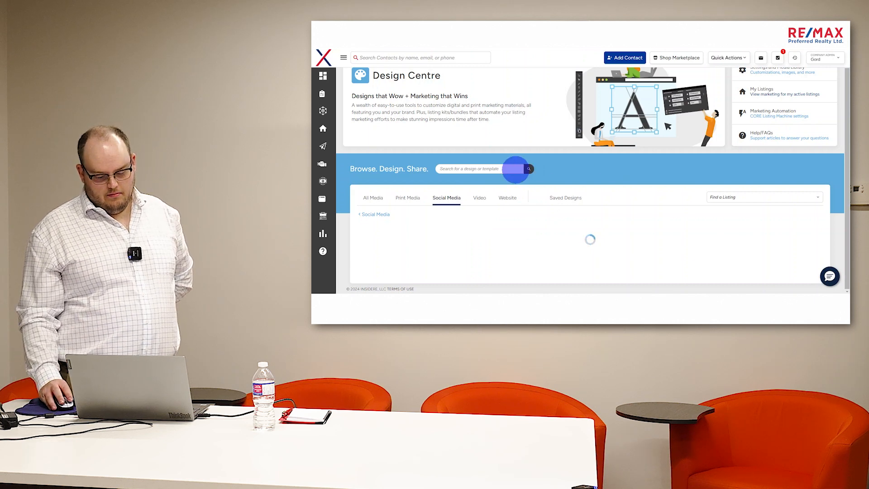
- View the recent designs under All Media and go to the Saved Designs
click(374, 198)
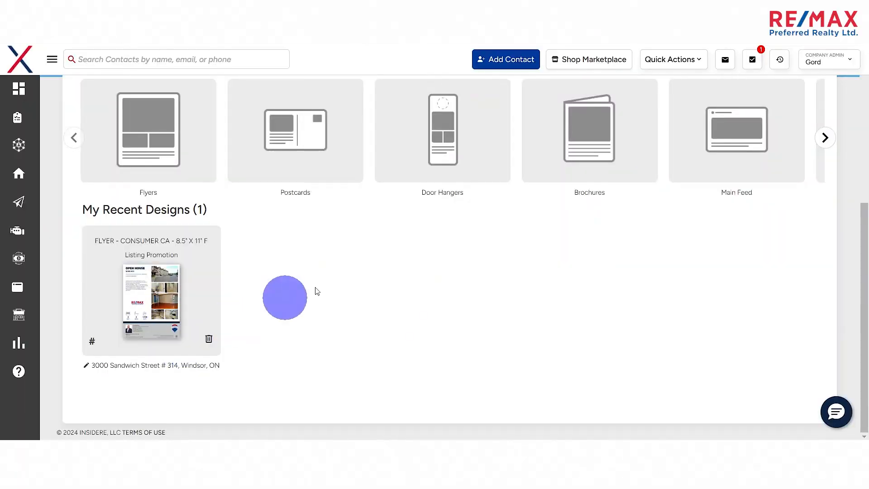
scroll(368, 324, up, 3)
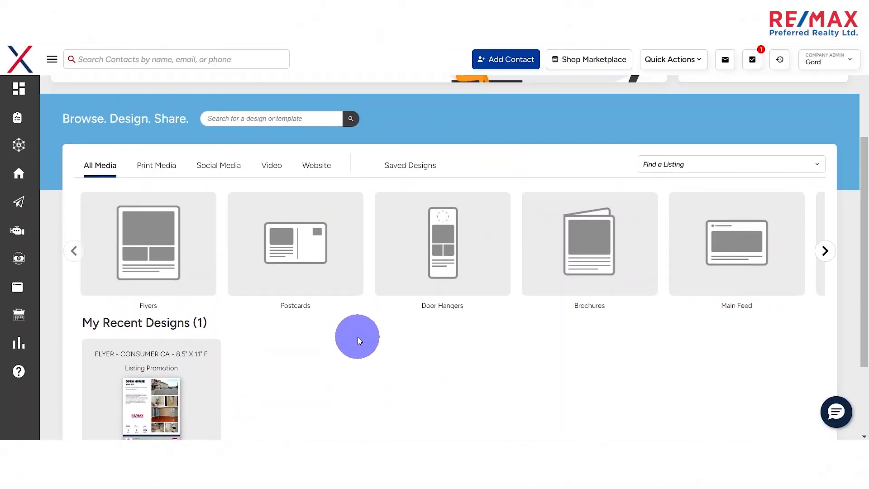
click(420, 175)
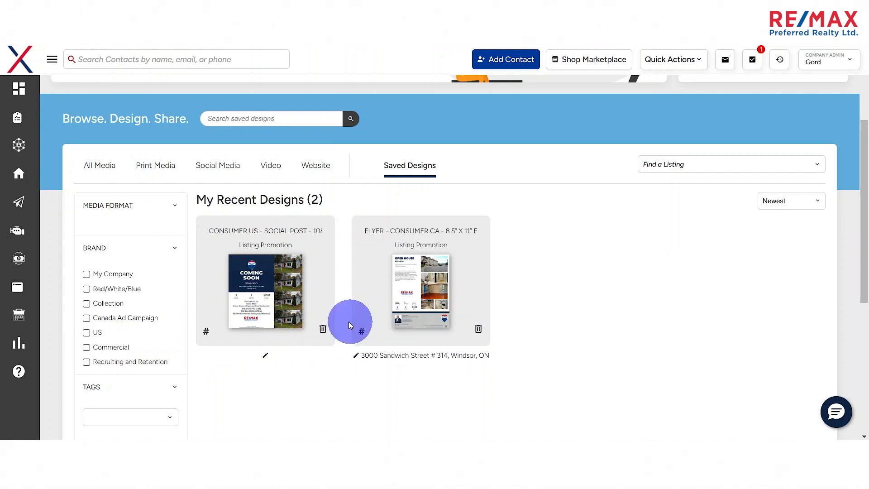
- Open the saved Consumer CA 8.5" x 11" flyer and enable a QR code linked to the agent's own website
click(456, 307)
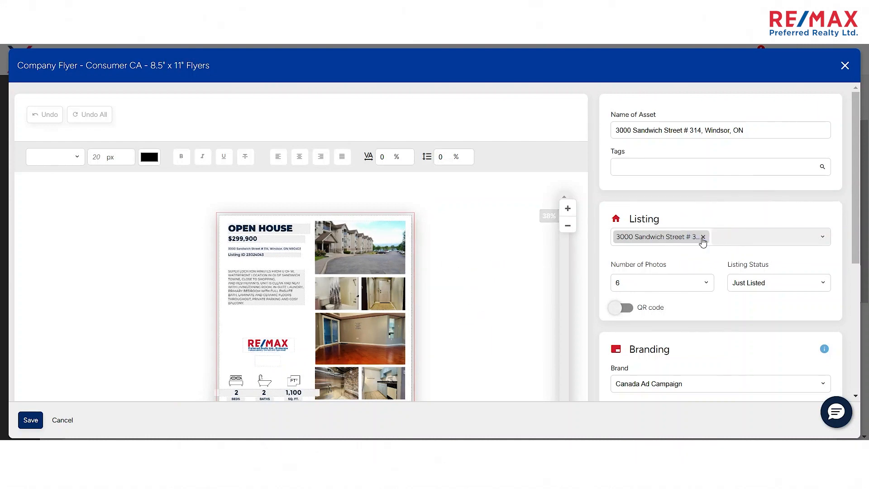
scroll(678, 252, down, 1)
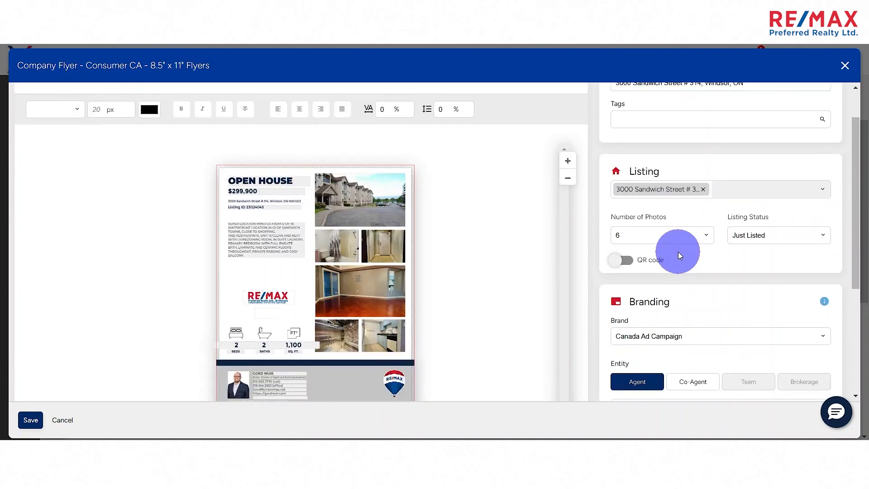
scroll(678, 255, down, 4)
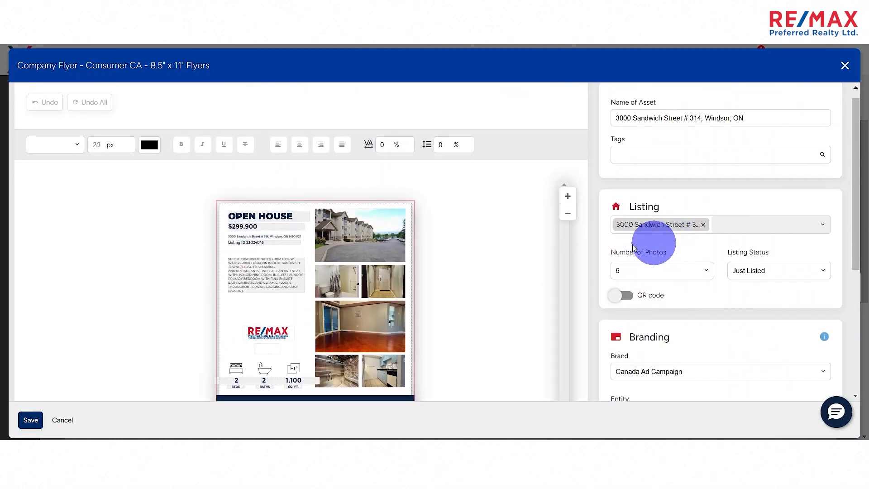
click(621, 296)
click(747, 296)
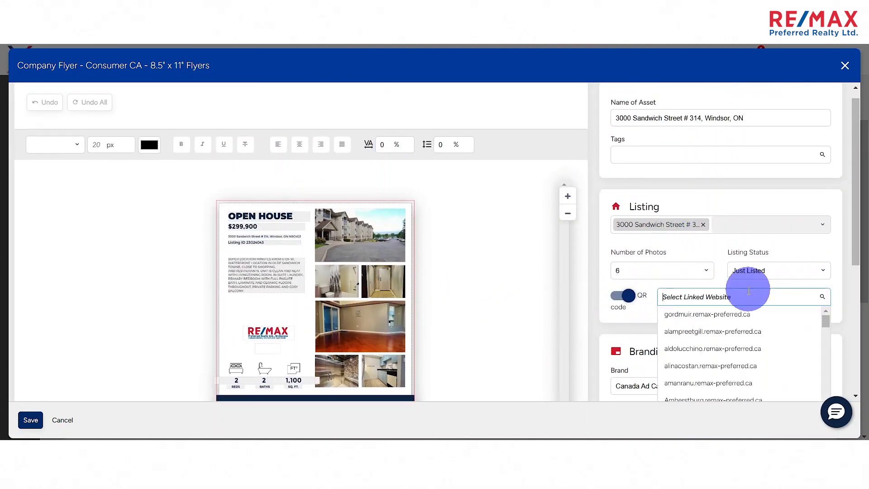
click(705, 315)
- Remove the flyer's large interior photo, move the QR code into the freed space and close the design
drag(251, 258, 265, 241)
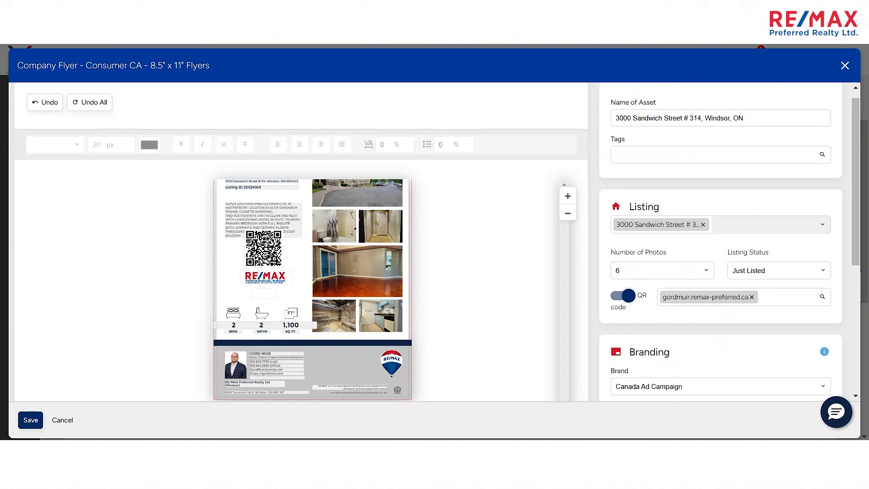
click(357, 270)
click(475, 308)
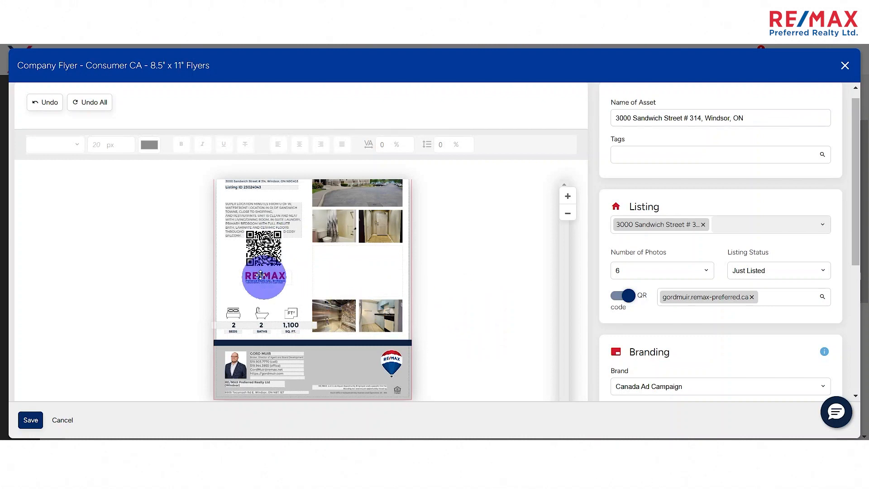
drag(354, 272, 356, 272)
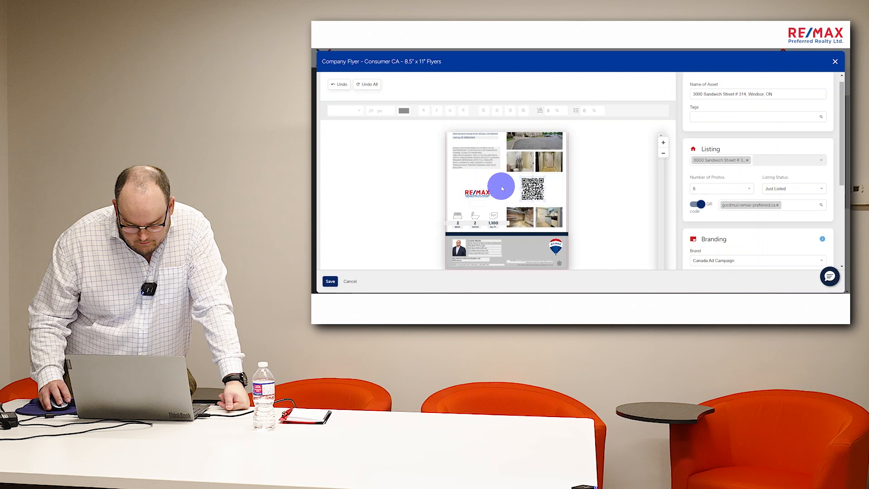
scroll(303, 271, up, 1)
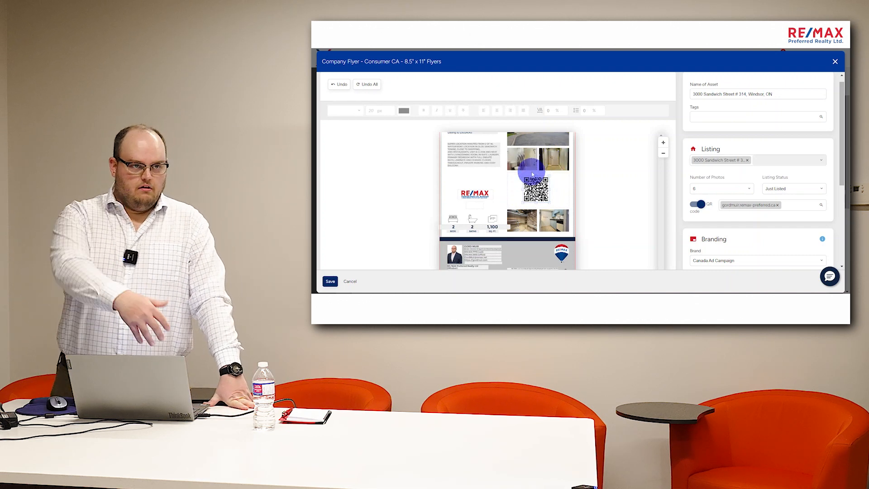
click(356, 280)
click(560, 178)
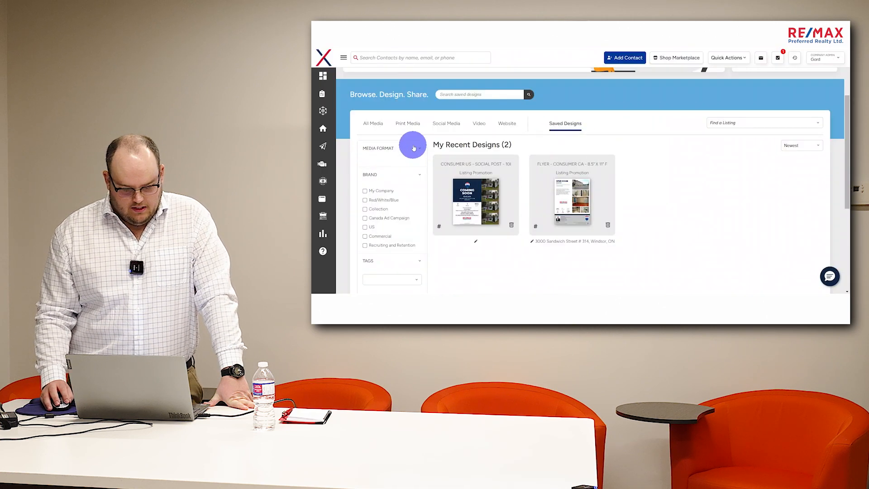
- Look over the Saved Designs filters, return to All Media and browse the Brochures designs
scroll(439, 205, down, 3)
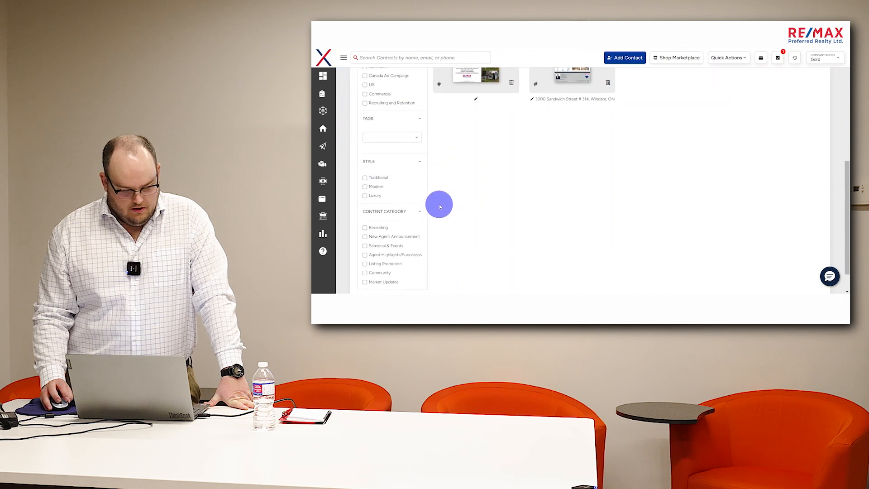
scroll(372, 195, up, 5)
click(372, 216)
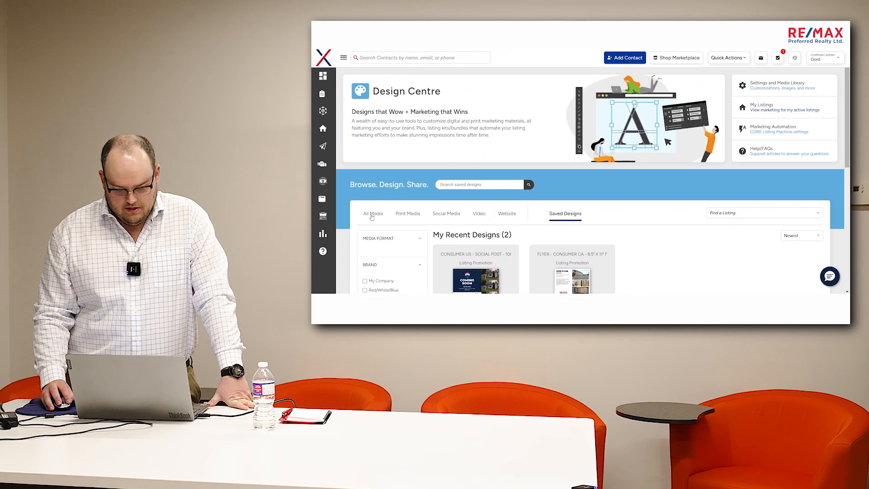
scroll(422, 230, down, 2)
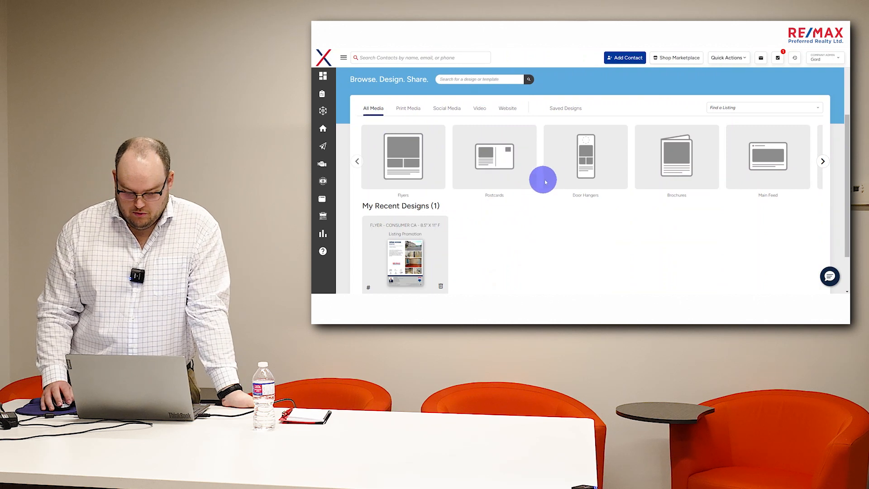
click(674, 166)
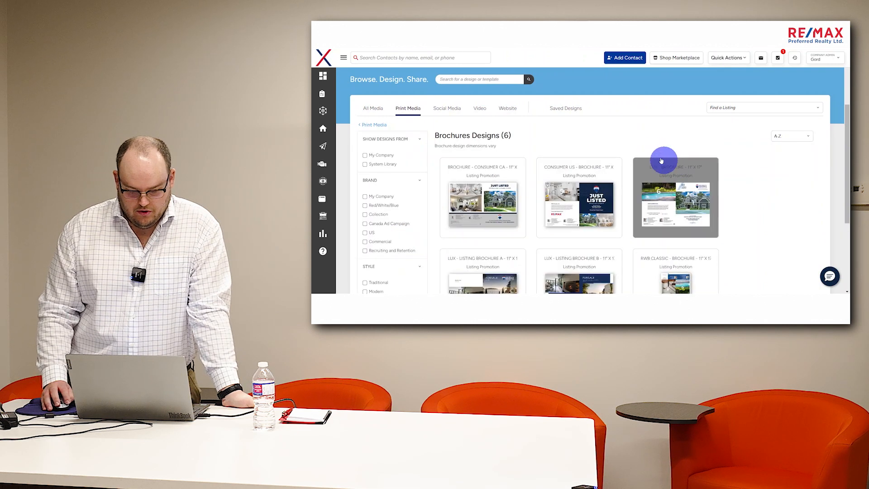
scroll(601, 137, down, 3)
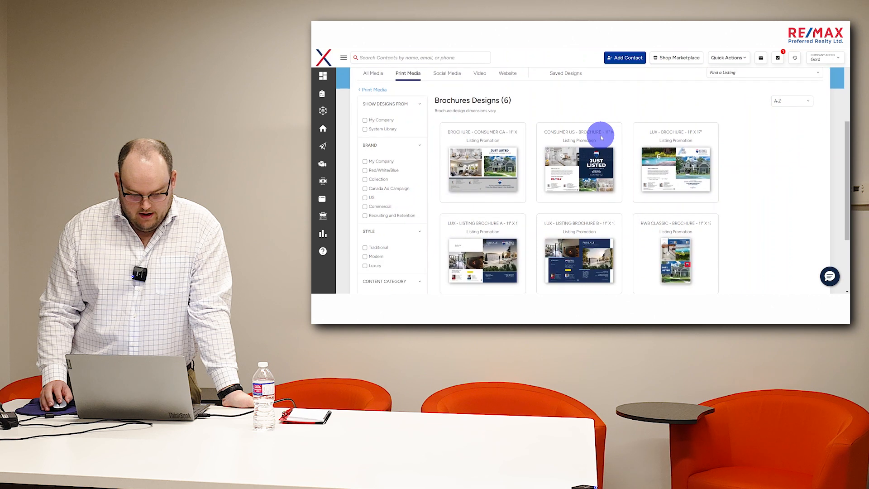